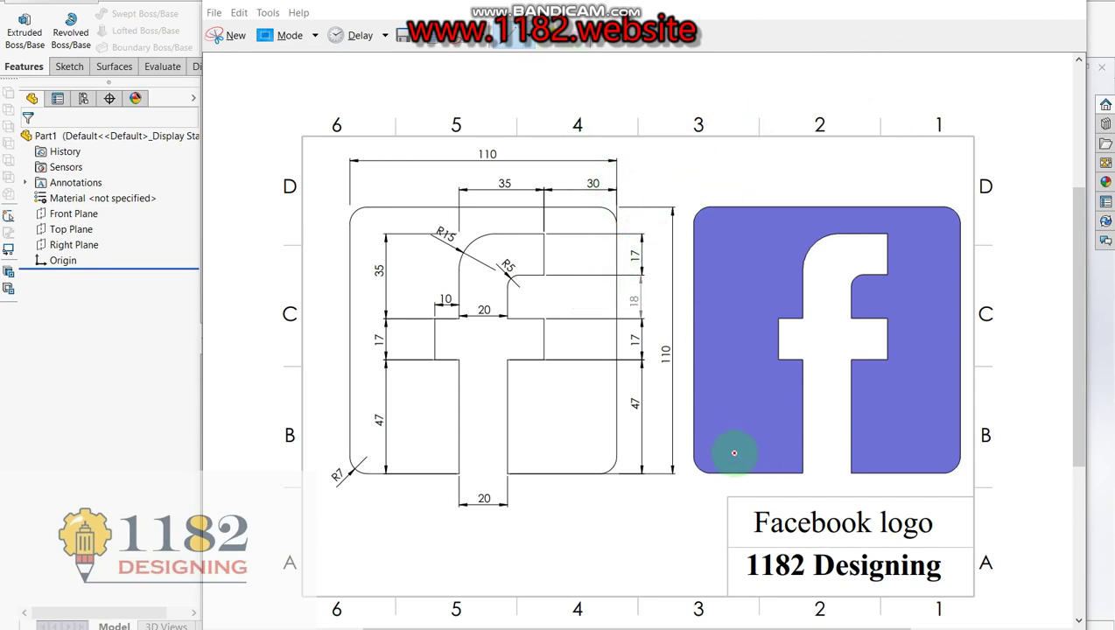
Step: Mark the title and the overall 110 width and height on the reference drawing
{"action": "mouse_move", "coordinate": [741, 493]}
{"action": "left_mouse_down"}
{"action": "mouse_move", "coordinate": [756, 545]}
{"action": "mouse_move", "coordinate": [923, 535]}
{"action": "mouse_move", "coordinate": [931, 505]}
{"action": "mouse_move", "coordinate": [821, 511]}
{"action": "left_mouse_up"}
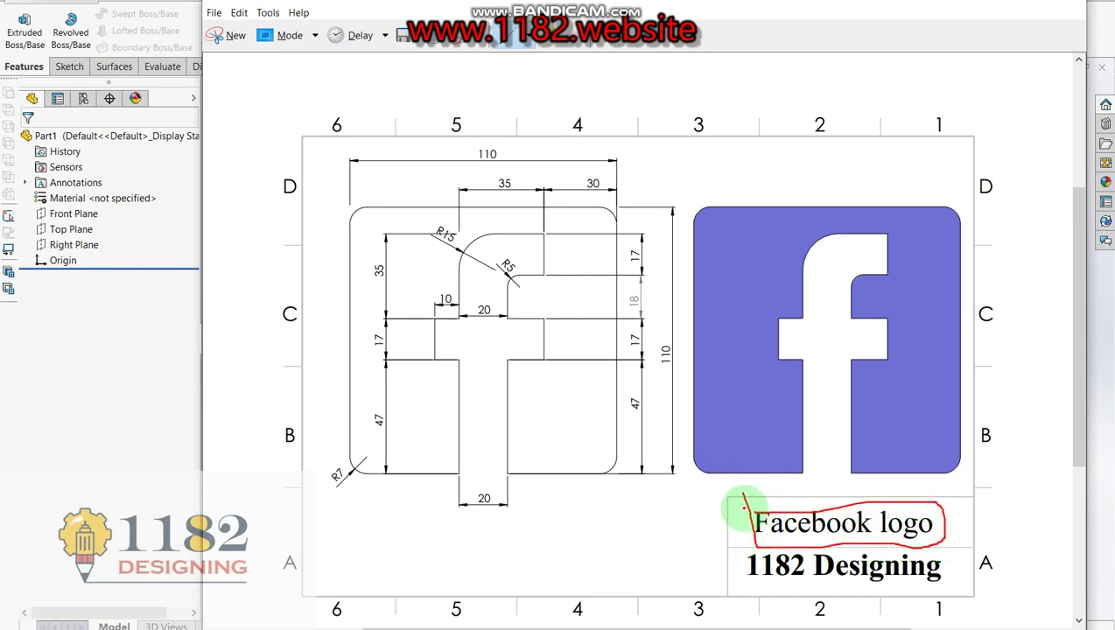
{"action": "mouse_move", "coordinate": [468, 153]}
{"action": "left_mouse_down"}
{"action": "mouse_move", "coordinate": [511, 154]}
{"action": "mouse_move", "coordinate": [481, 143]}
{"action": "left_mouse_up"}
{"action": "left_click_drag", "start_coordinate": [670, 324], "coordinate": [662, 378]}
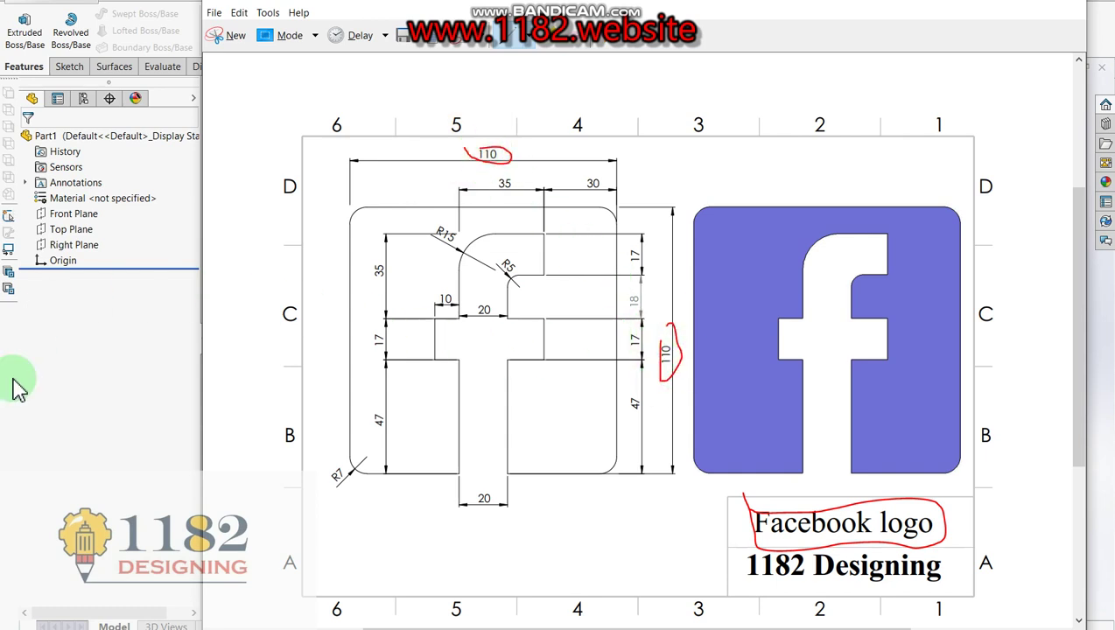
Step: Start an Extruded Boss/Base with its profile sketch on the Front Plane
{"action": "left_click", "coordinate": [18, 385]}
{"action": "left_click", "coordinate": [24, 26]}
{"action": "left_click", "coordinate": [483, 200]}
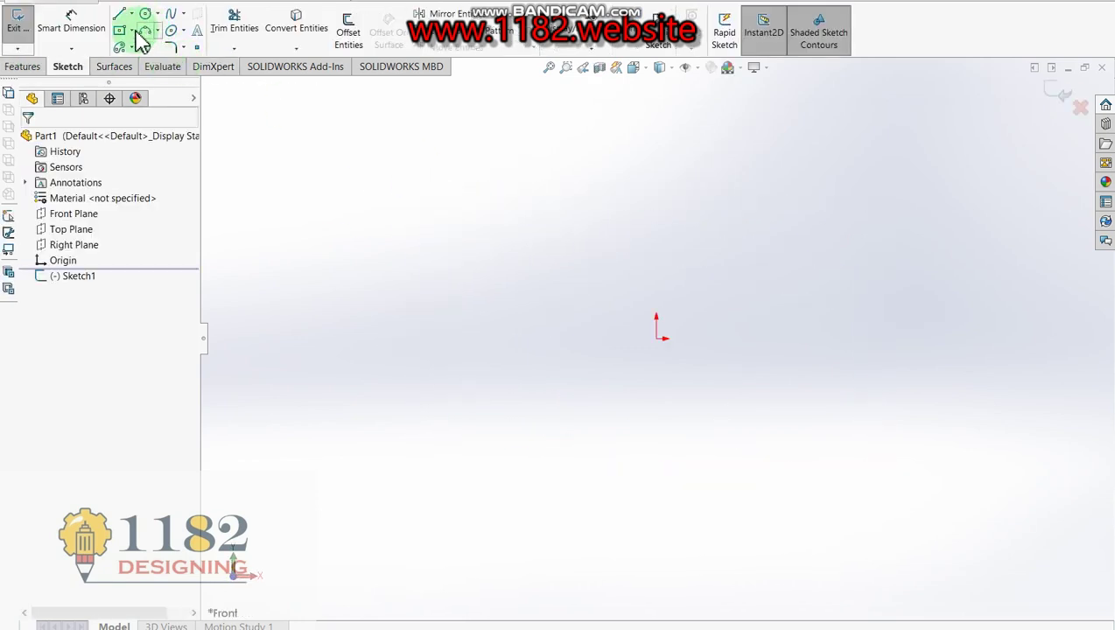
Step: Draw a center rectangle on the origin and dimension its height to 110 mm
{"action": "left_click", "coordinate": [119, 32]}
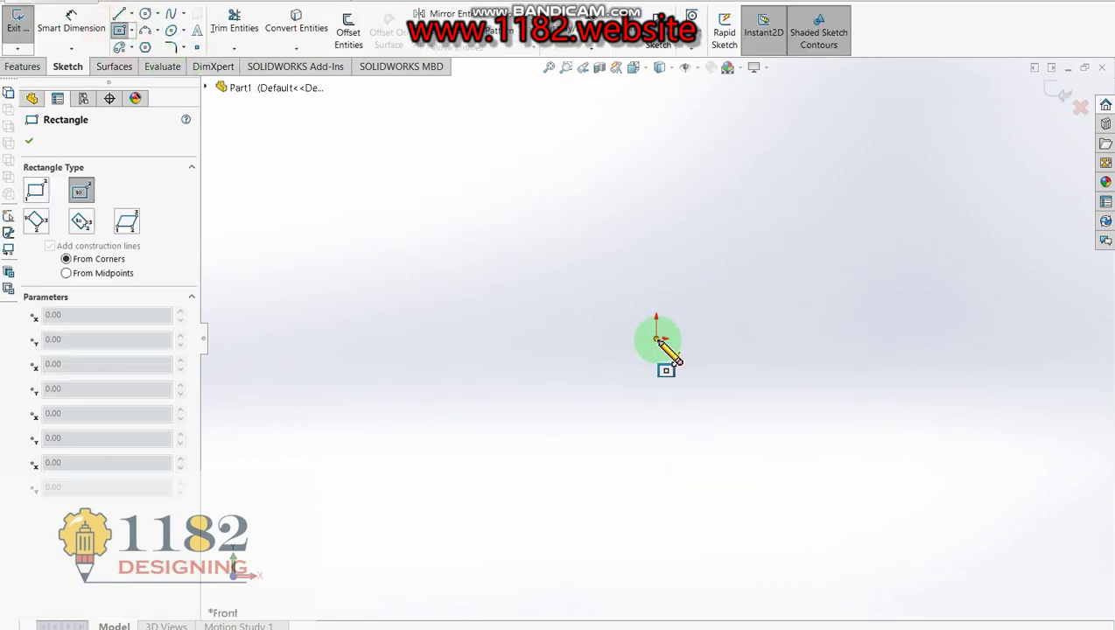
{"action": "left_click_drag", "start_coordinate": [656, 338], "coordinate": [803, 457]}
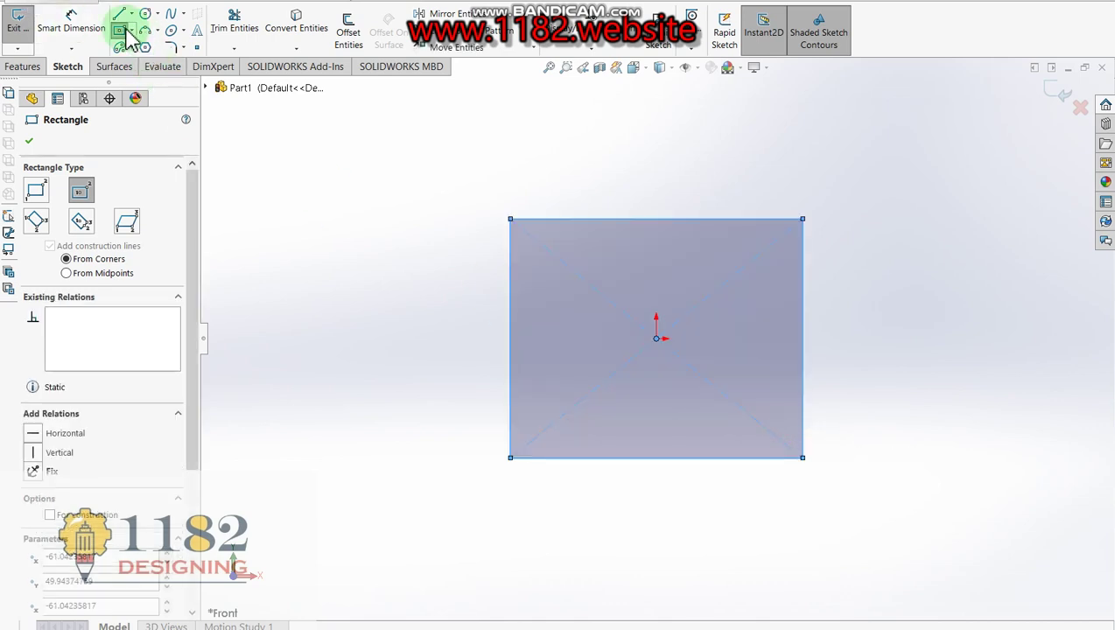
{"action": "left_click", "coordinate": [71, 22]}
{"action": "left_click", "coordinate": [806, 346]}
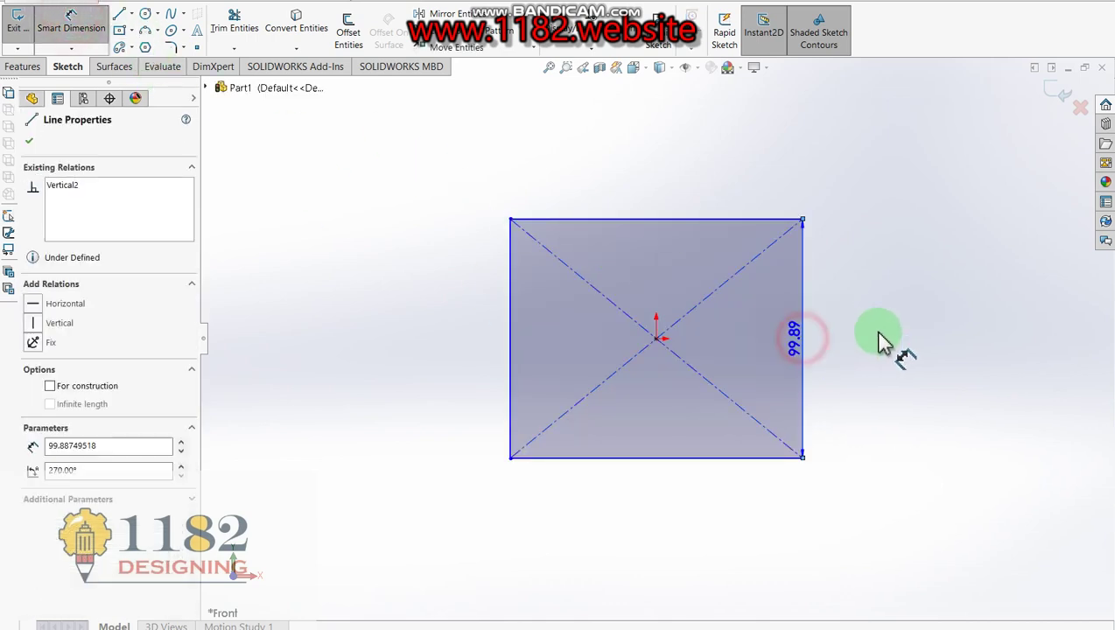
{"action": "left_click", "coordinate": [876, 337]}
{"action": "type", "text": "110"}
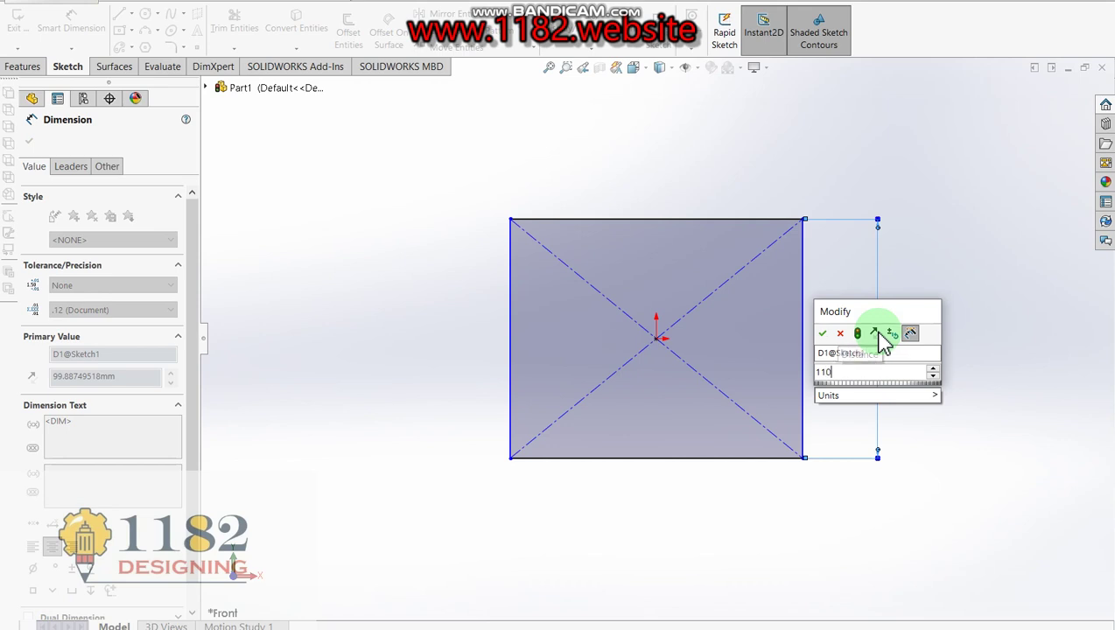
{"action": "key", "text": "Return"}
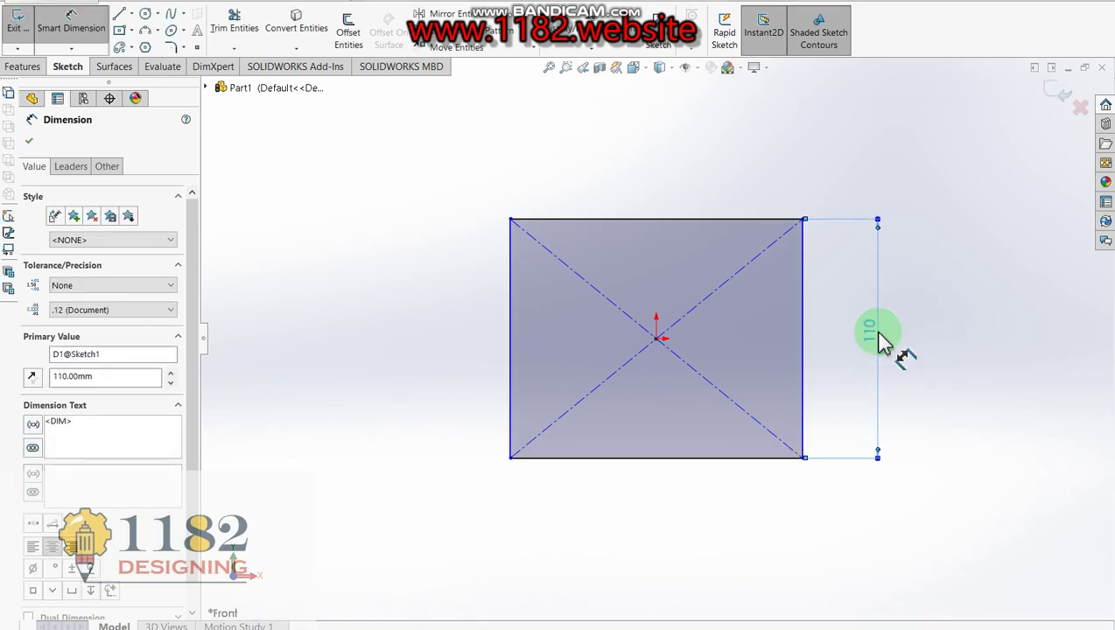
Step: Dimension the rectangle width to 110 mm and select all four corners for a sketch fillet
{"action": "left_click", "coordinate": [717, 219]}
{"action": "left_click", "coordinate": [714, 197]}
{"action": "type", "text": "1"}
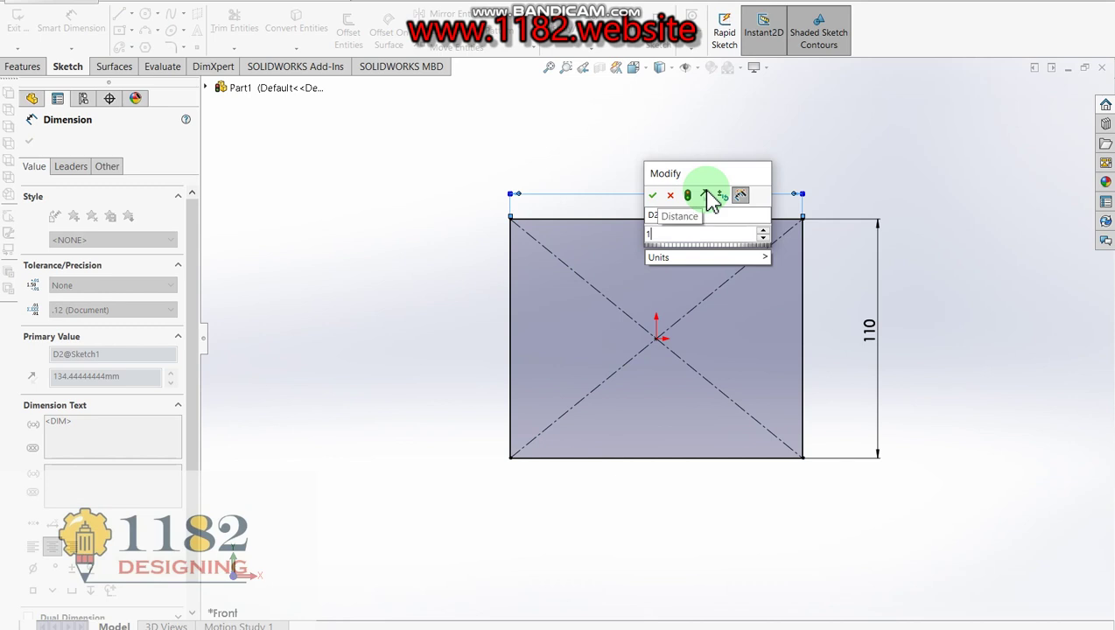
{"action": "type", "text": "0"}
{"action": "key", "text": "Return"}
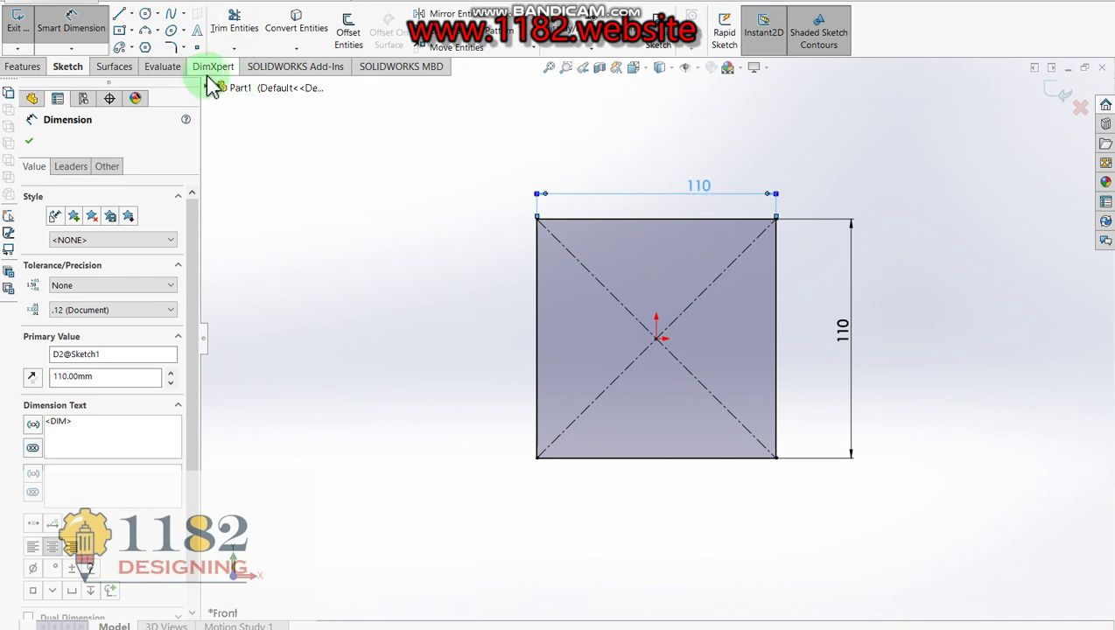
{"action": "left_click", "coordinate": [171, 47]}
{"action": "left_click_drag", "start_coordinate": [481, 161], "coordinate": [827, 486]}
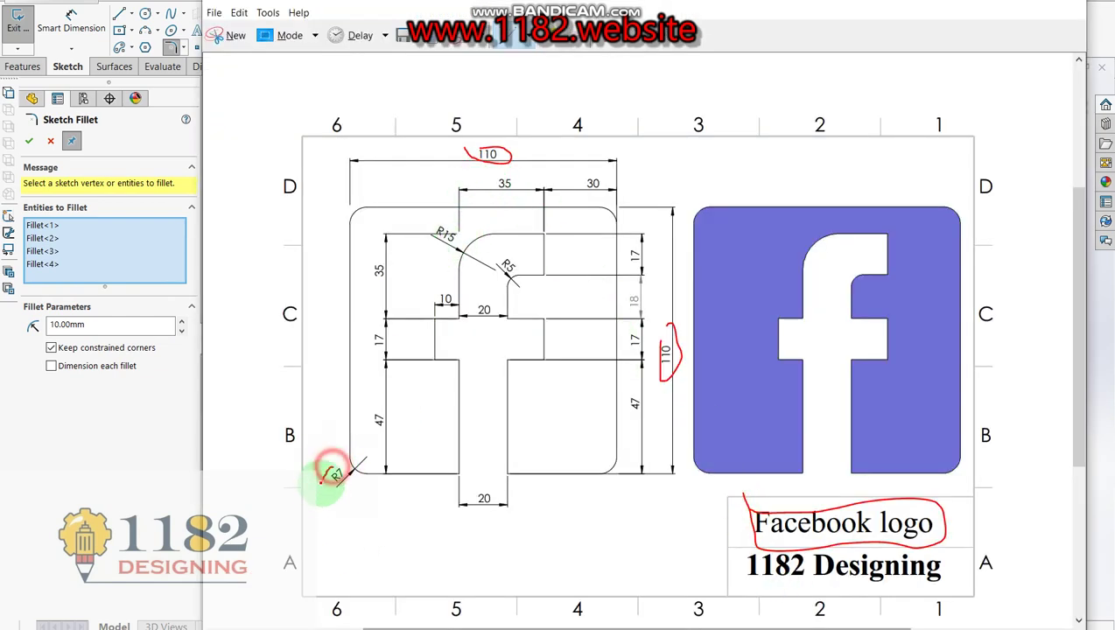
Step: Fillet all four corners of the square with a 7 mm radius
{"action": "left_click", "coordinate": [96, 492]}
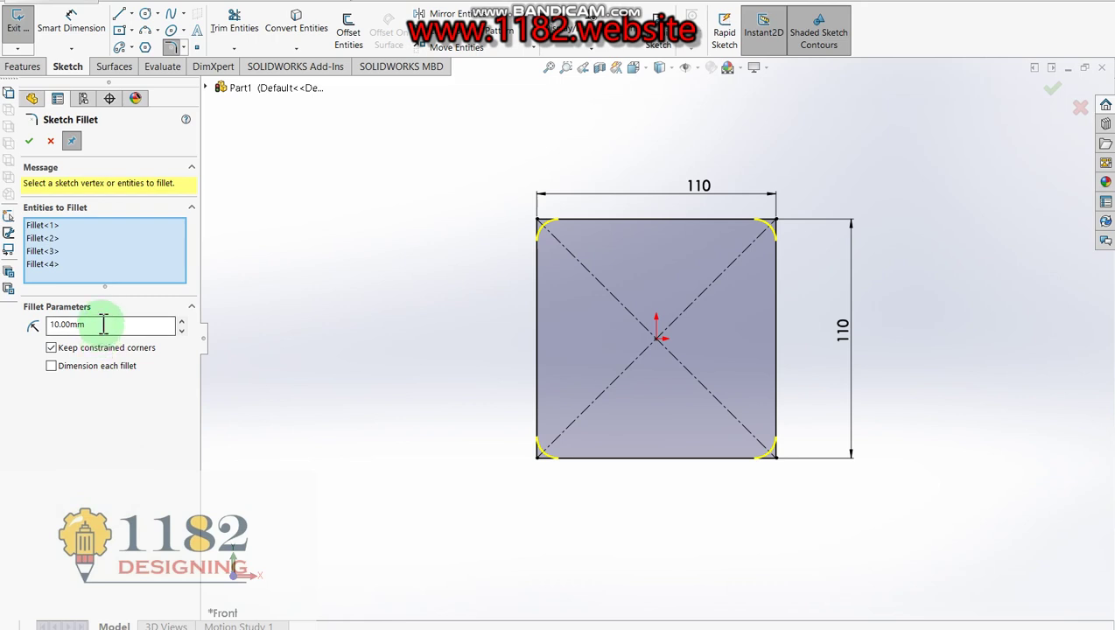
{"action": "double_click", "coordinate": [104, 325]}
{"action": "type", "text": "7"}
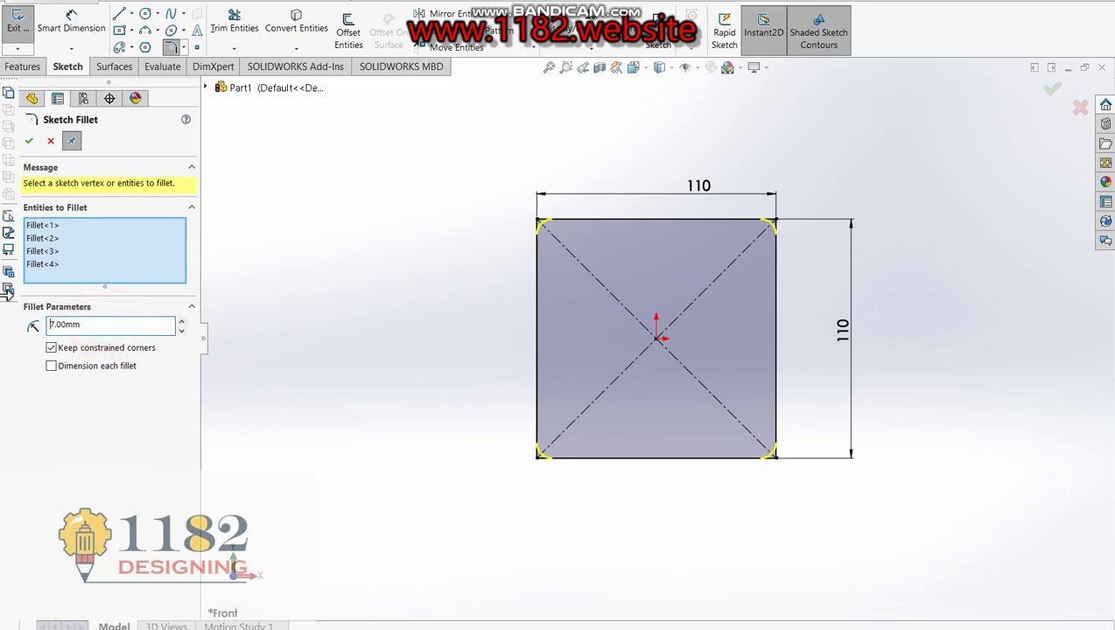
{"action": "left_click", "coordinate": [29, 140]}
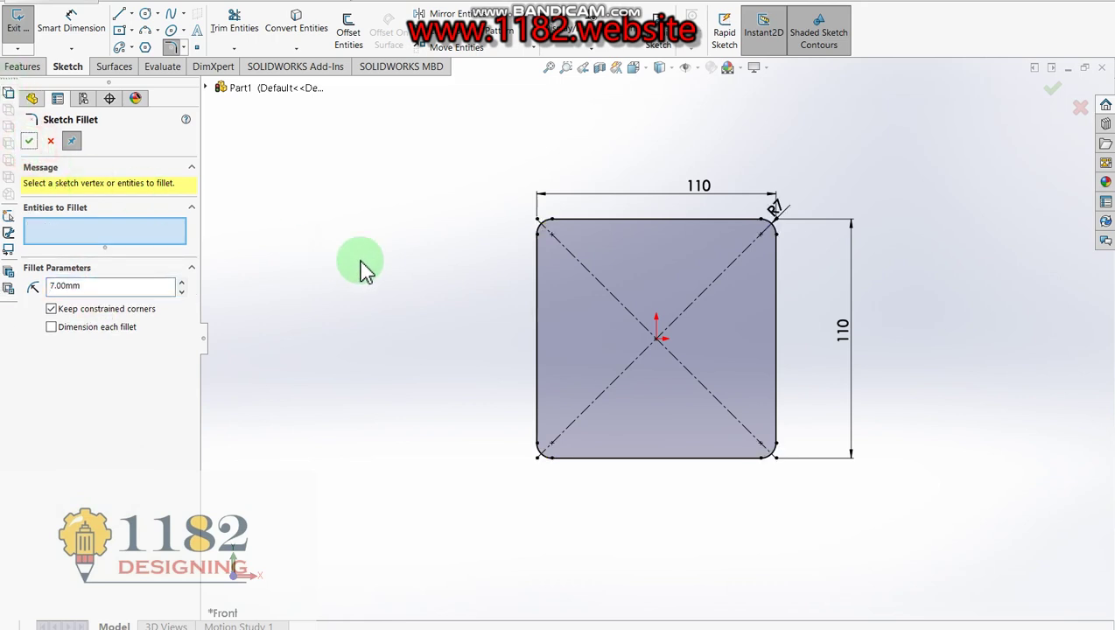
{"action": "left_click", "coordinate": [448, 253]}
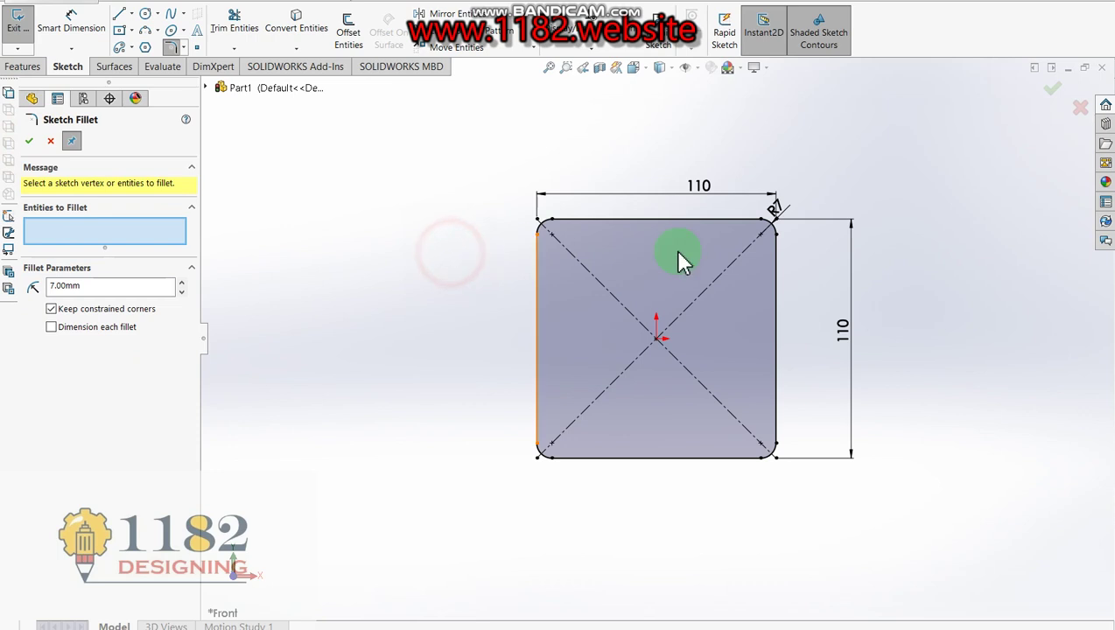
{"action": "left_click", "coordinate": [1059, 89]}
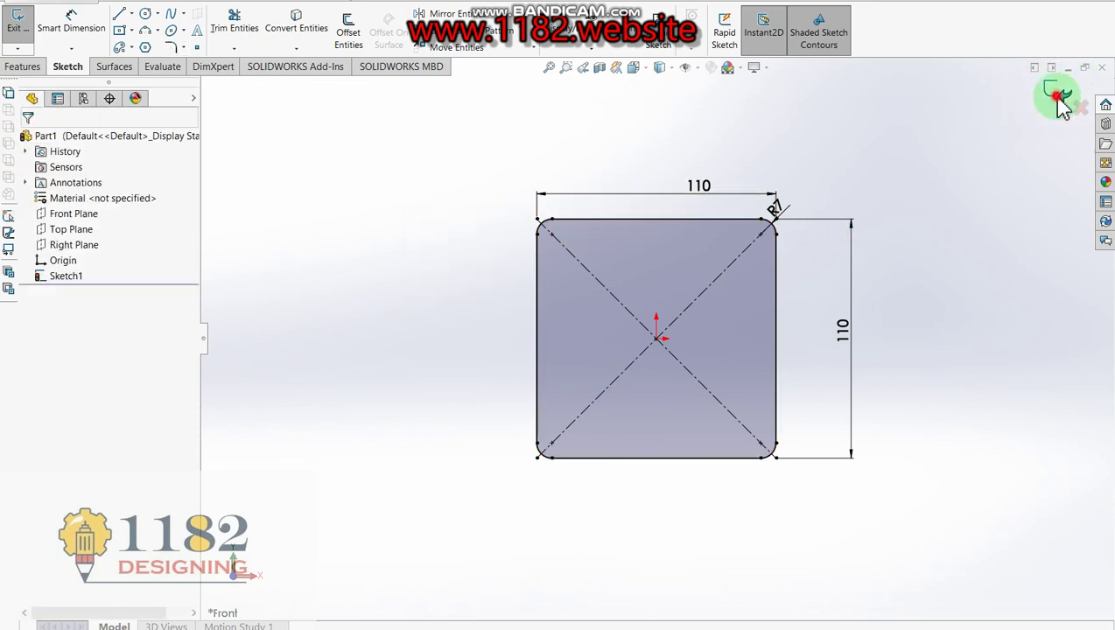
Step: Extrude the rounded square 10 mm using Mid Plane as Boss-Extrude1
{"action": "right_click_drag", "start_coordinate": [319, 241], "coordinate": [142, 242]}
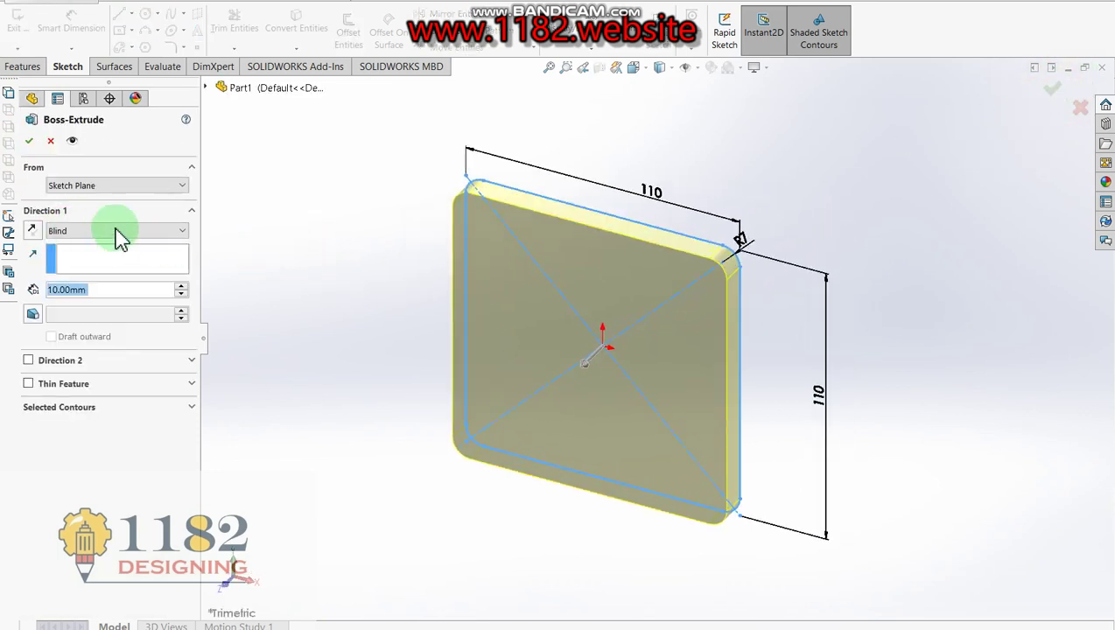
{"action": "left_click", "coordinate": [116, 230]}
{"action": "left_click", "coordinate": [96, 300]}
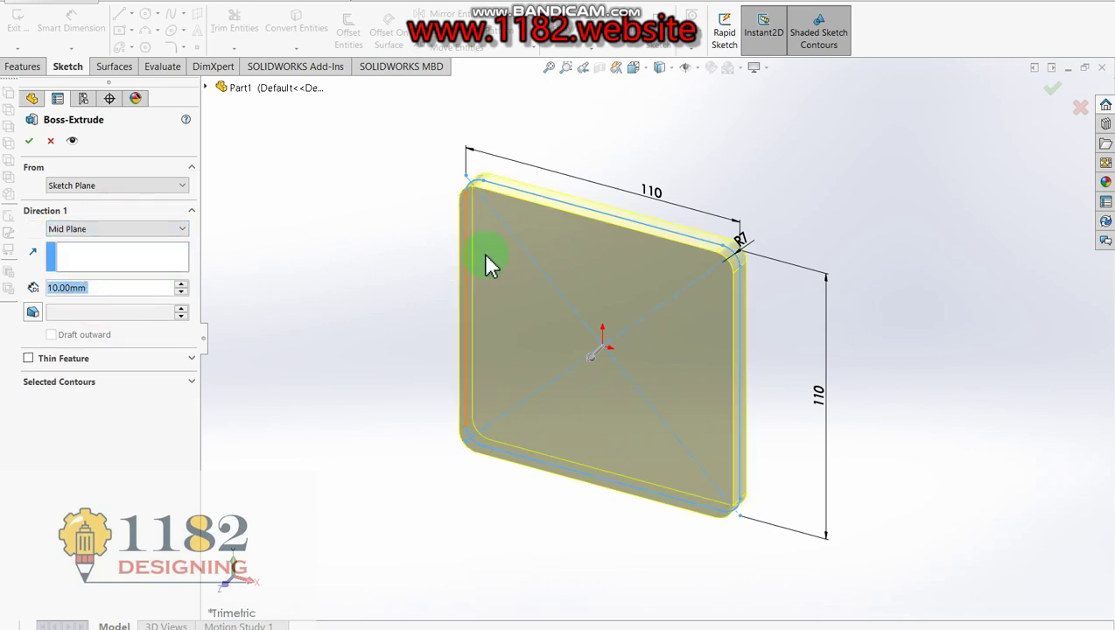
{"action": "left_click", "coordinate": [1053, 91]}
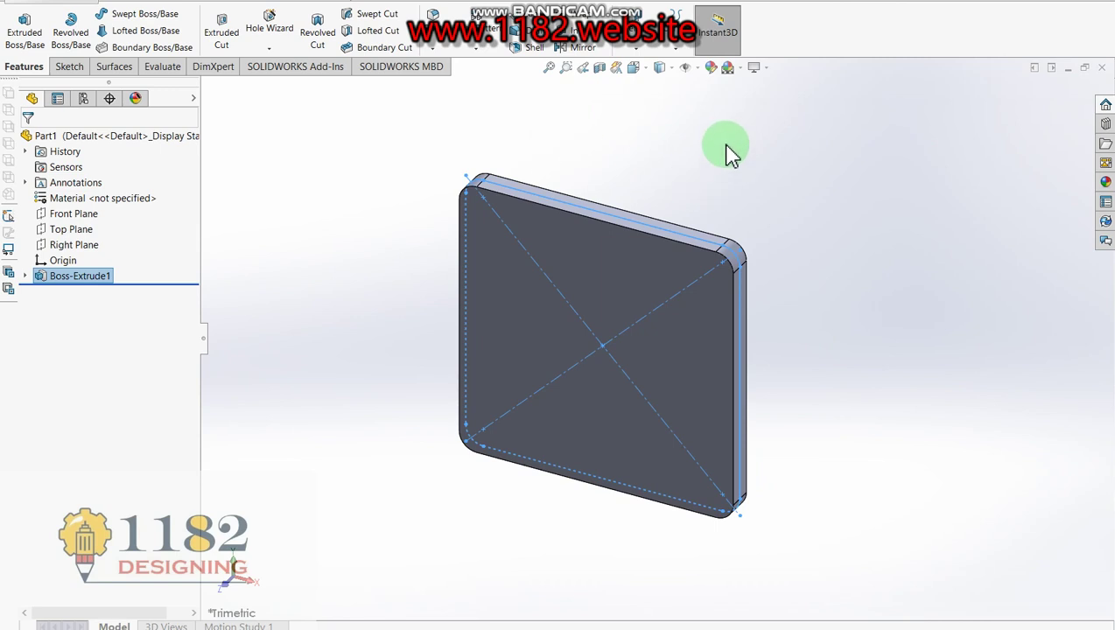
{"action": "left_click", "coordinate": [710, 66]}
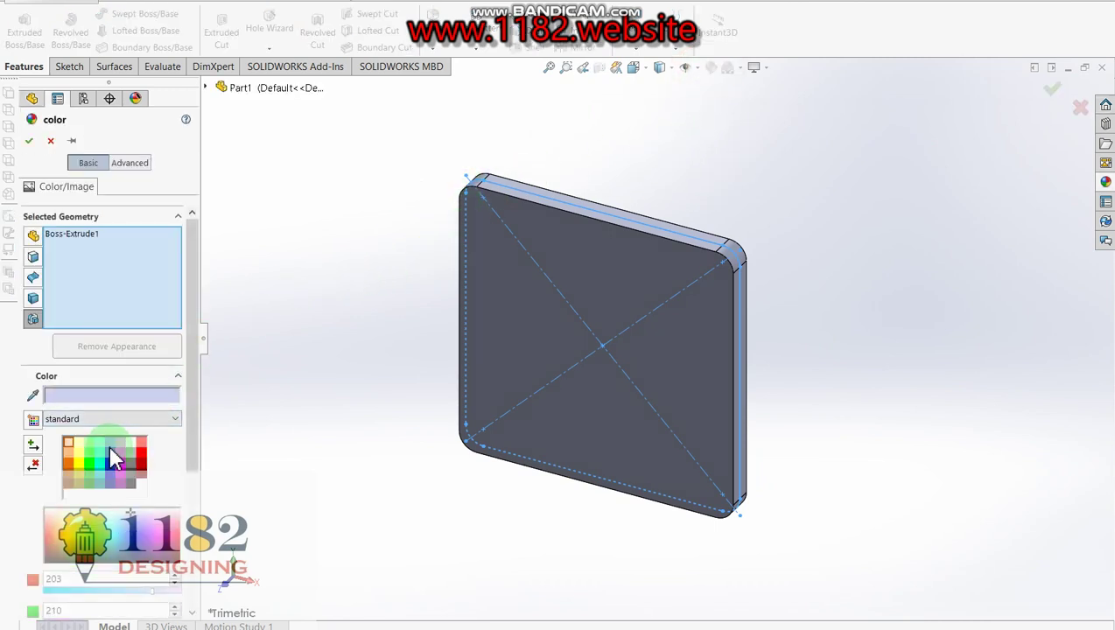
Step: Give the plate a blue appearance and apply the Plain White scene background
{"action": "left_click", "coordinate": [109, 452]}
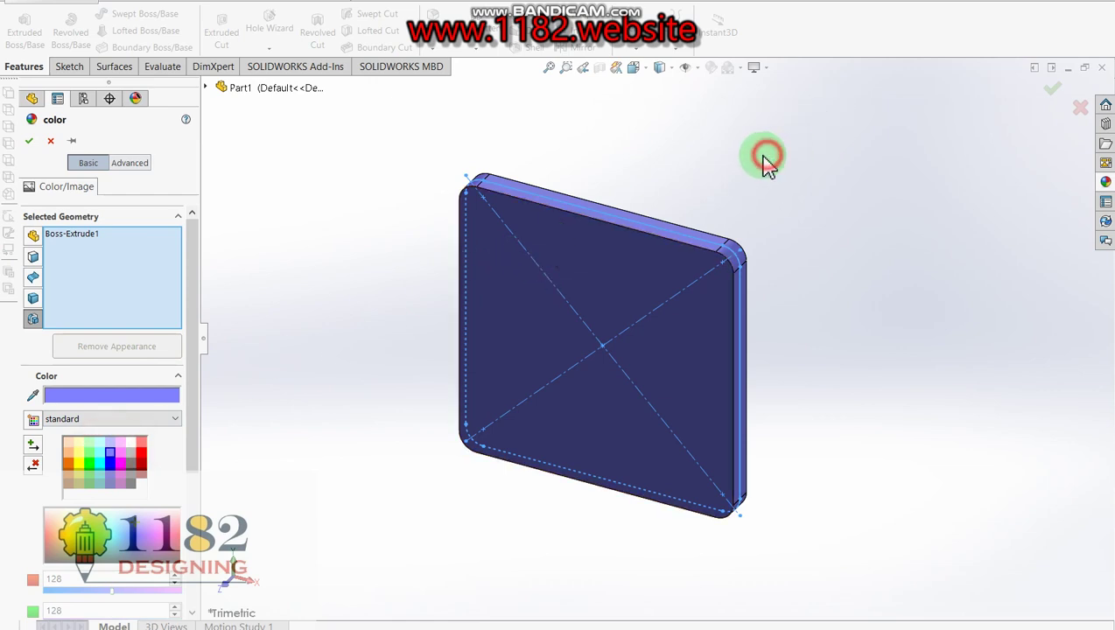
{"action": "left_click", "coordinate": [28, 142]}
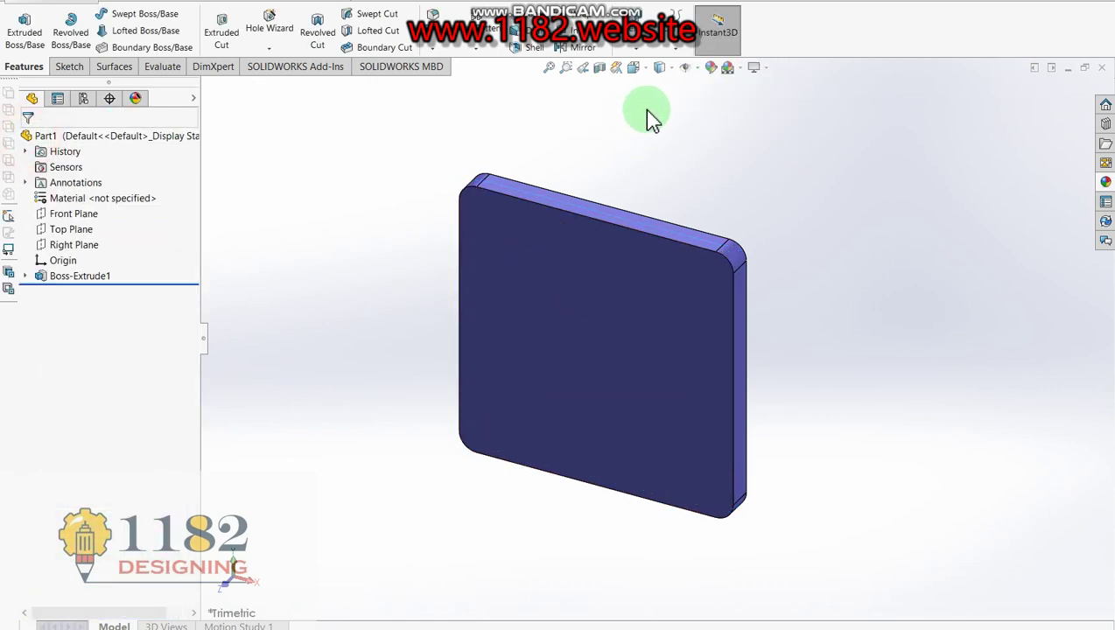
{"action": "left_click", "coordinate": [740, 72]}
{"action": "left_click", "coordinate": [739, 103]}
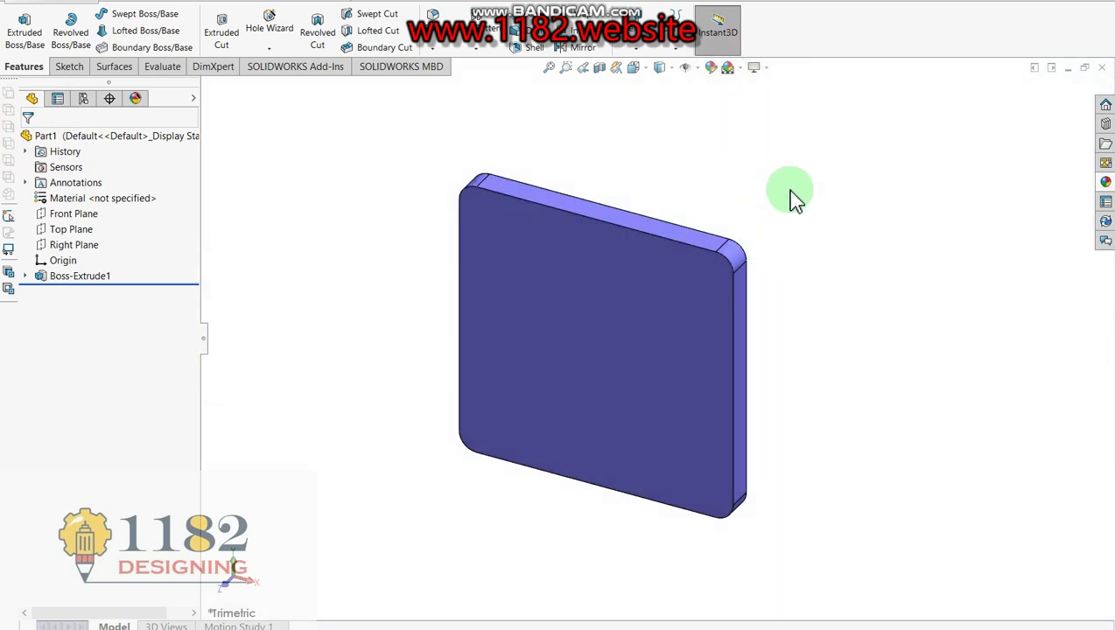
Step: Start Sketch2 on the Front Plane and draw the f's left stem edge and crossbar's left end
{"action": "left_click", "coordinate": [98, 214]}
{"action": "left_click", "coordinate": [219, 30]}
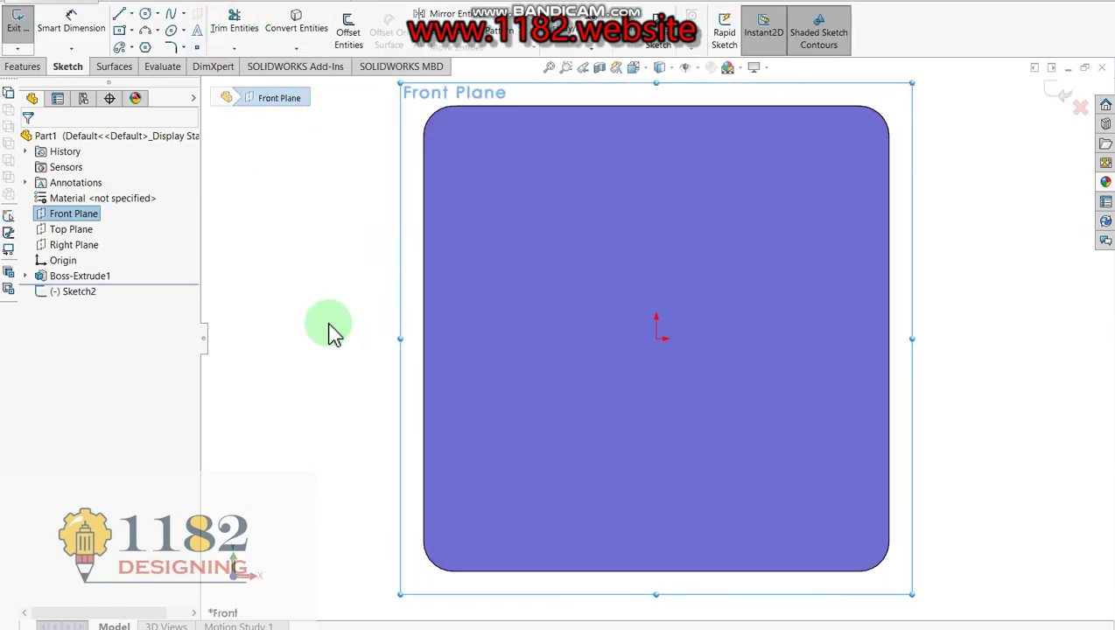
{"action": "left_click", "coordinate": [123, 16]}
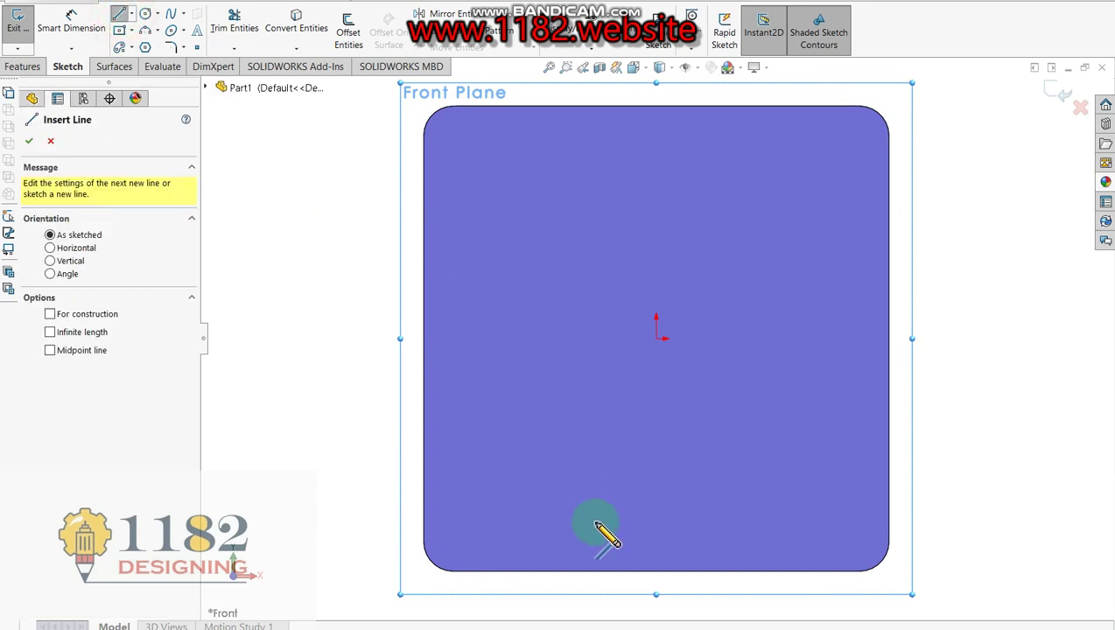
{"action": "left_click", "coordinate": [603, 571]}
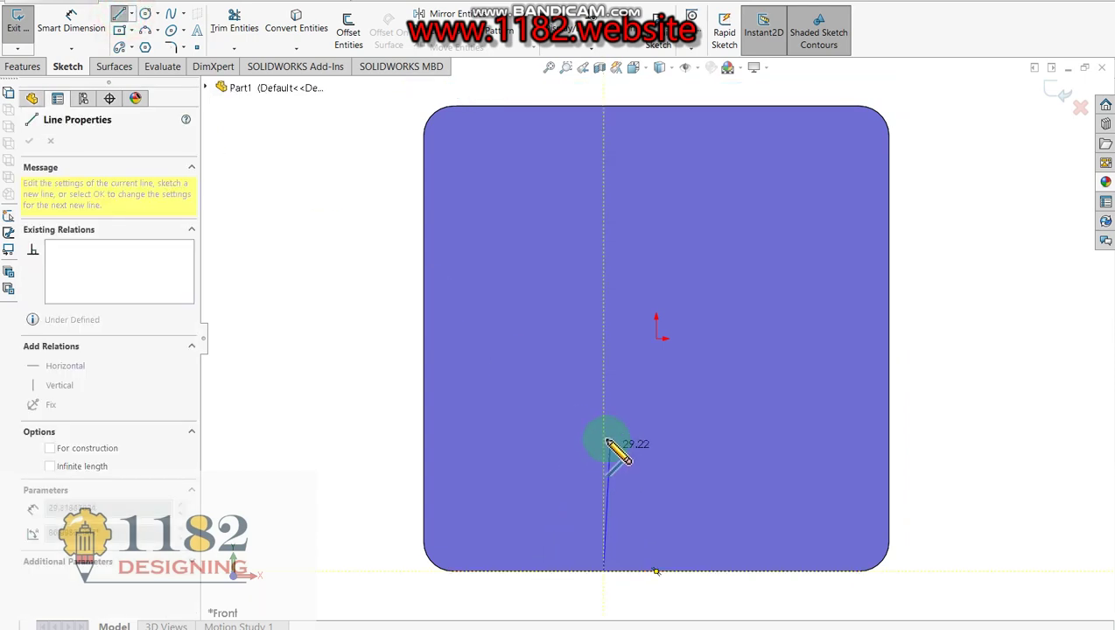
{"action": "left_click", "coordinate": [604, 388]}
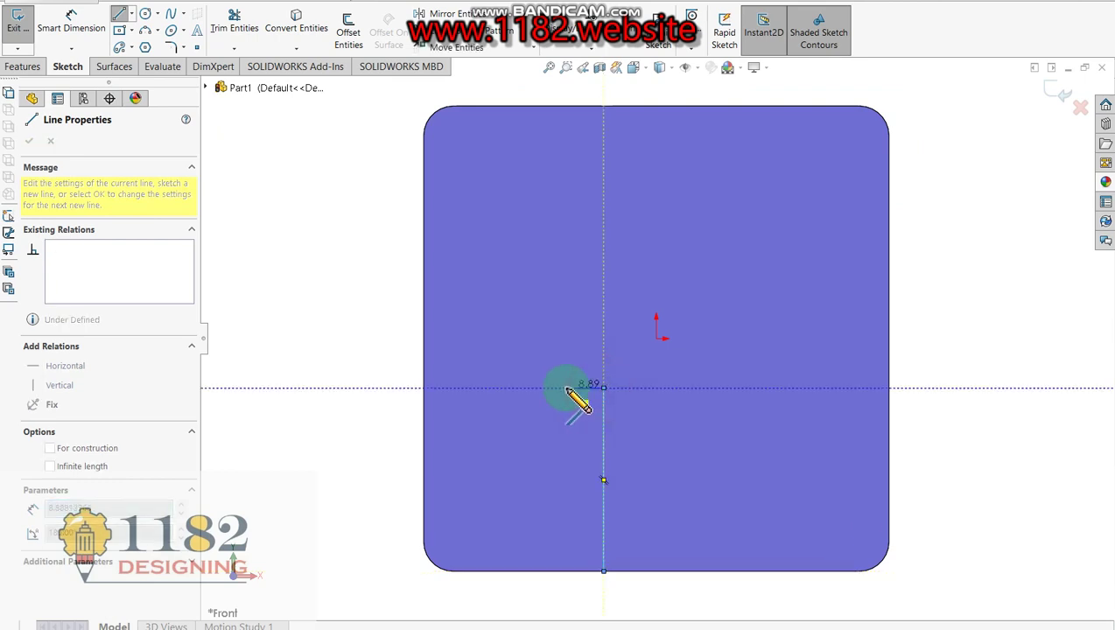
{"action": "left_click", "coordinate": [557, 388]}
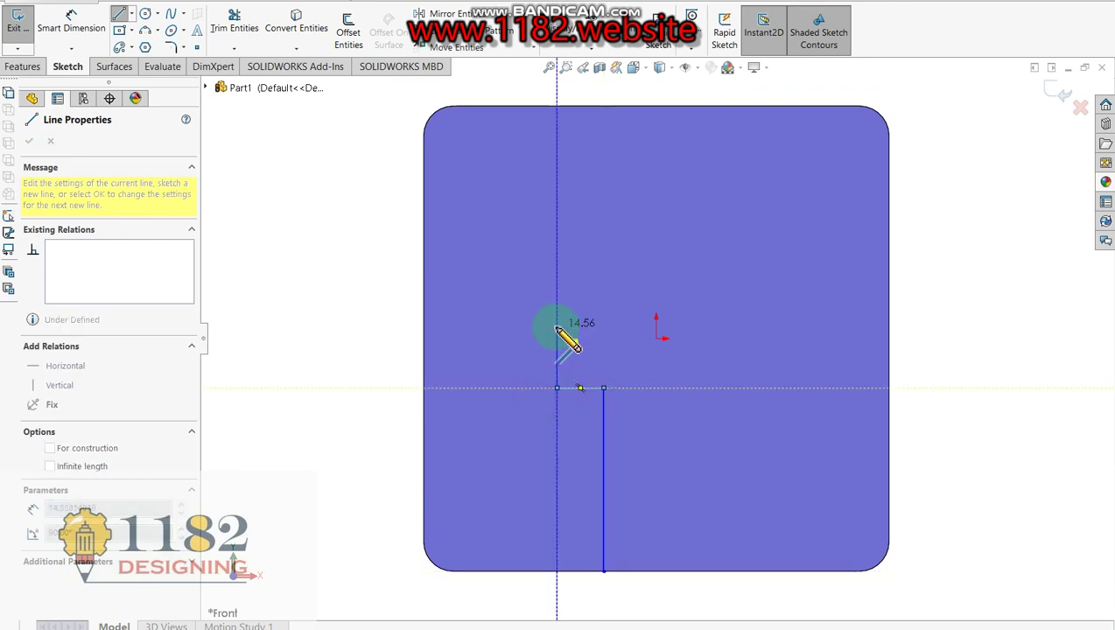
{"action": "left_click", "coordinate": [557, 328]}
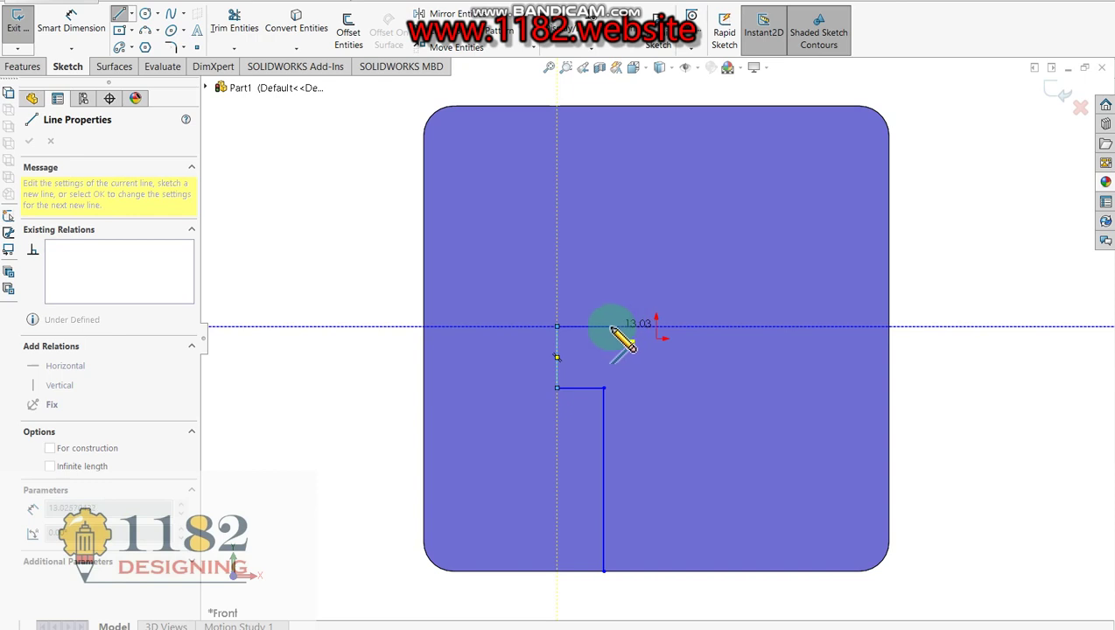
{"action": "left_click", "coordinate": [603, 327]}
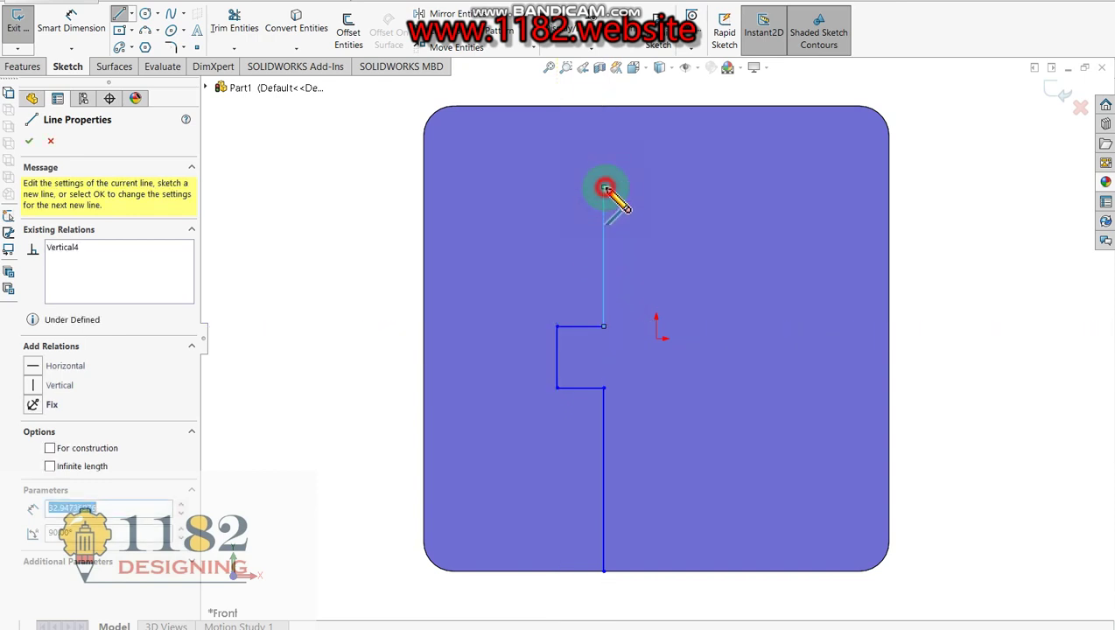
{"action": "key", "text": "Escape"}
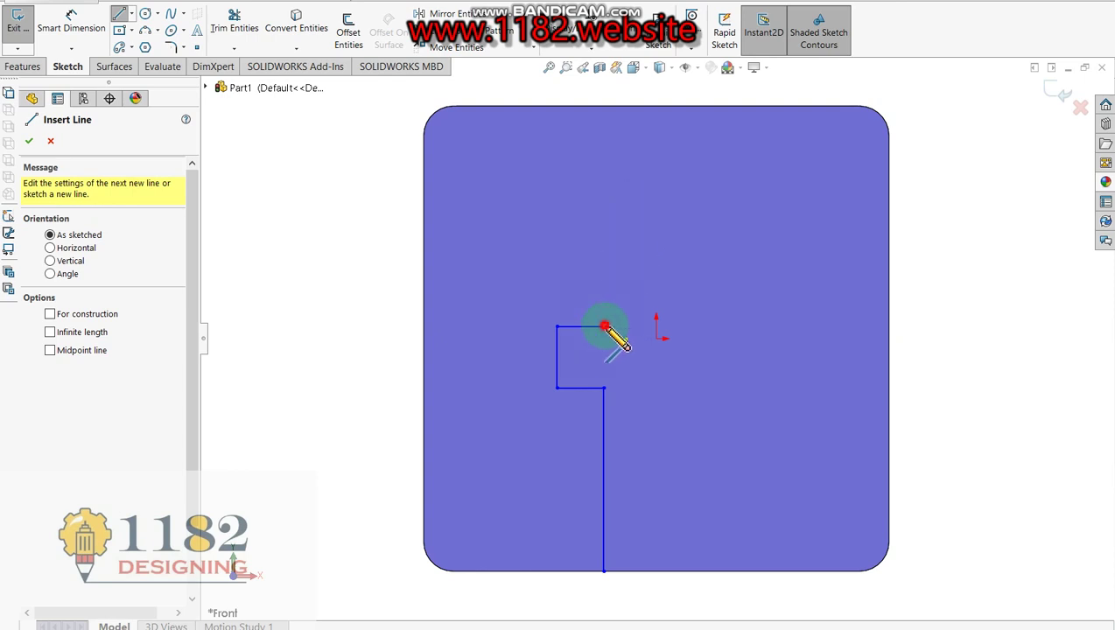
Step: Draw the f's top, upper-right notch and crossbar right end down to the plate bottom
{"action": "left_click", "coordinate": [604, 328]}
{"action": "left_click", "coordinate": [604, 186]}
{"action": "left_click", "coordinate": [799, 186]}
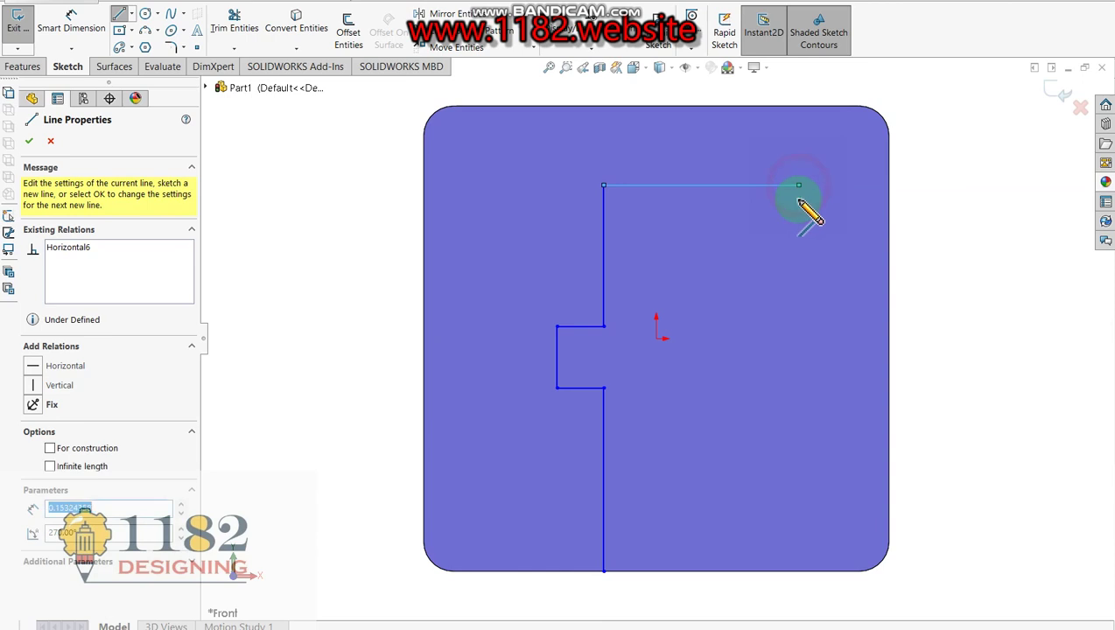
{"action": "left_click", "coordinate": [799, 275]}
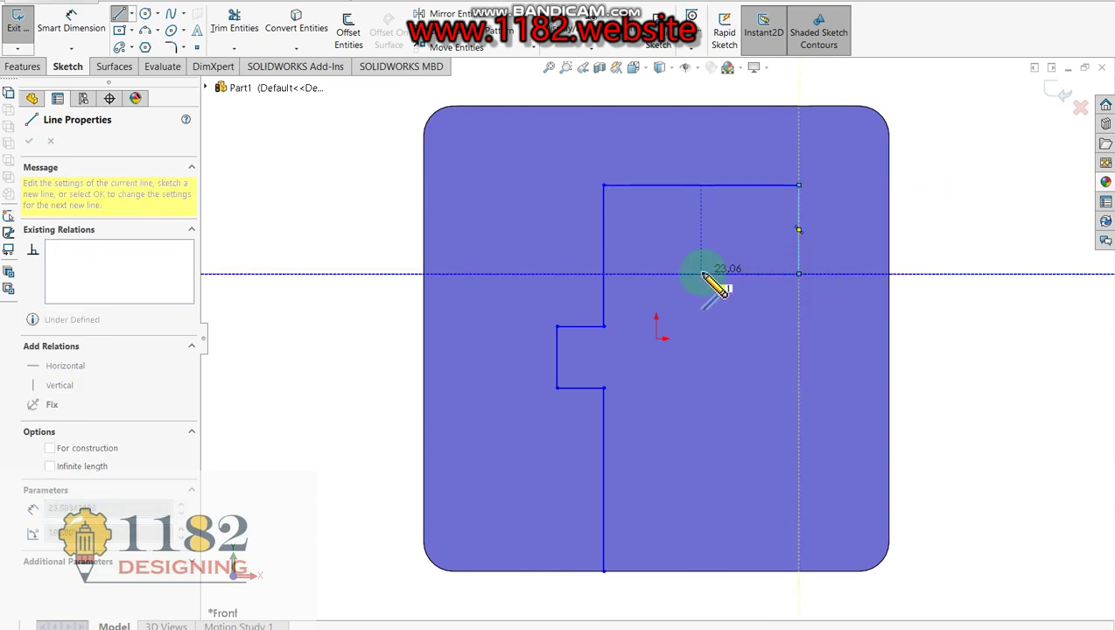
{"action": "left_click", "coordinate": [710, 275]}
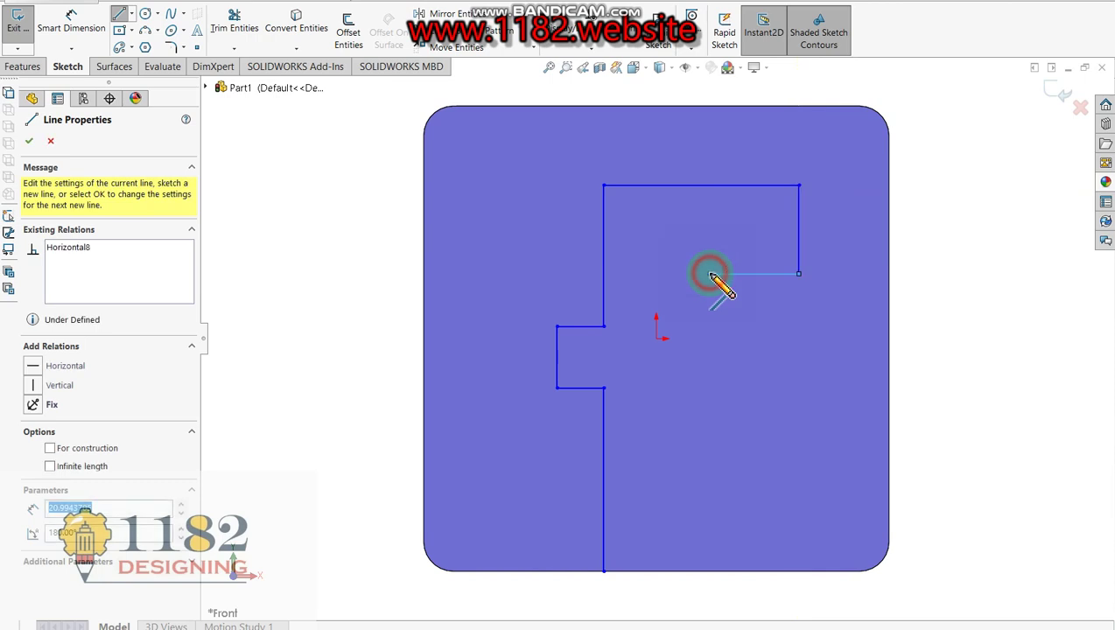
{"action": "left_click", "coordinate": [710, 327]}
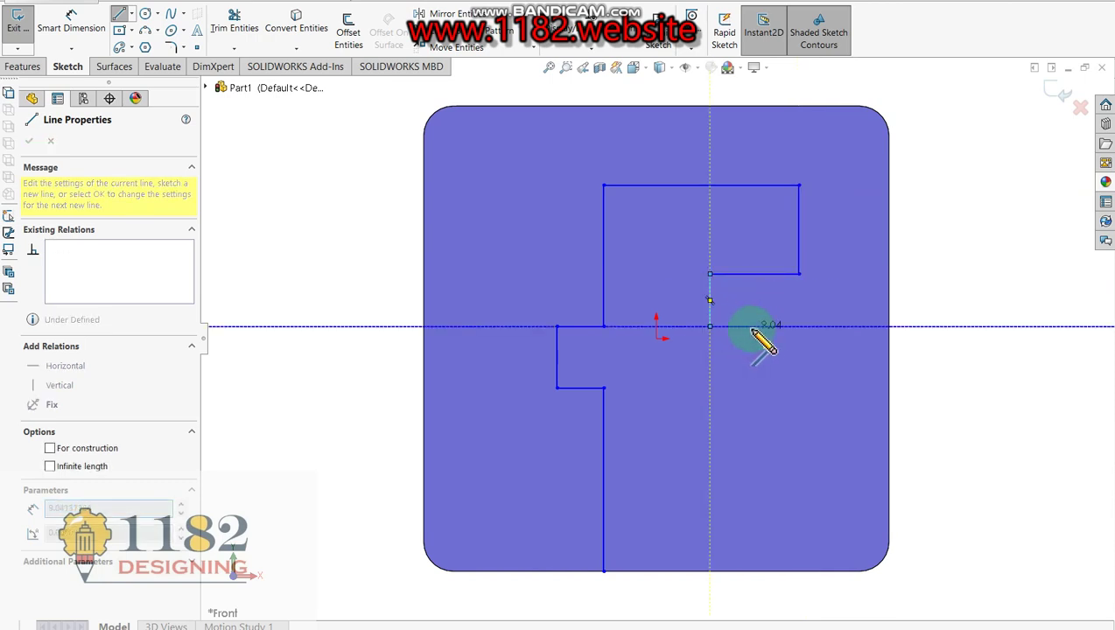
{"action": "left_click", "coordinate": [799, 326]}
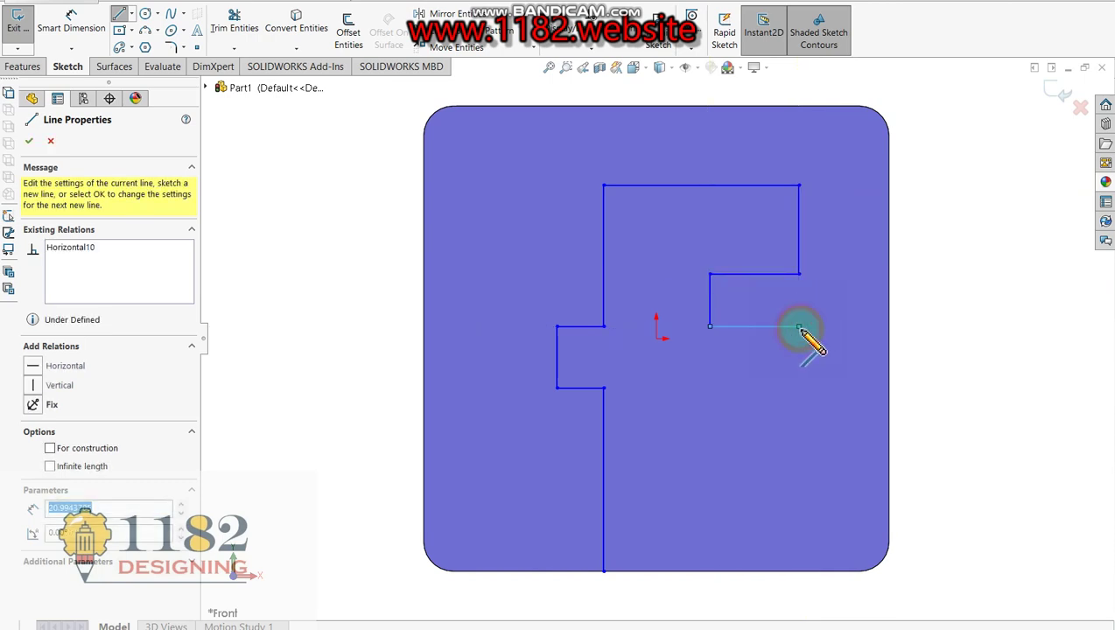
{"action": "left_click", "coordinate": [798, 388]}
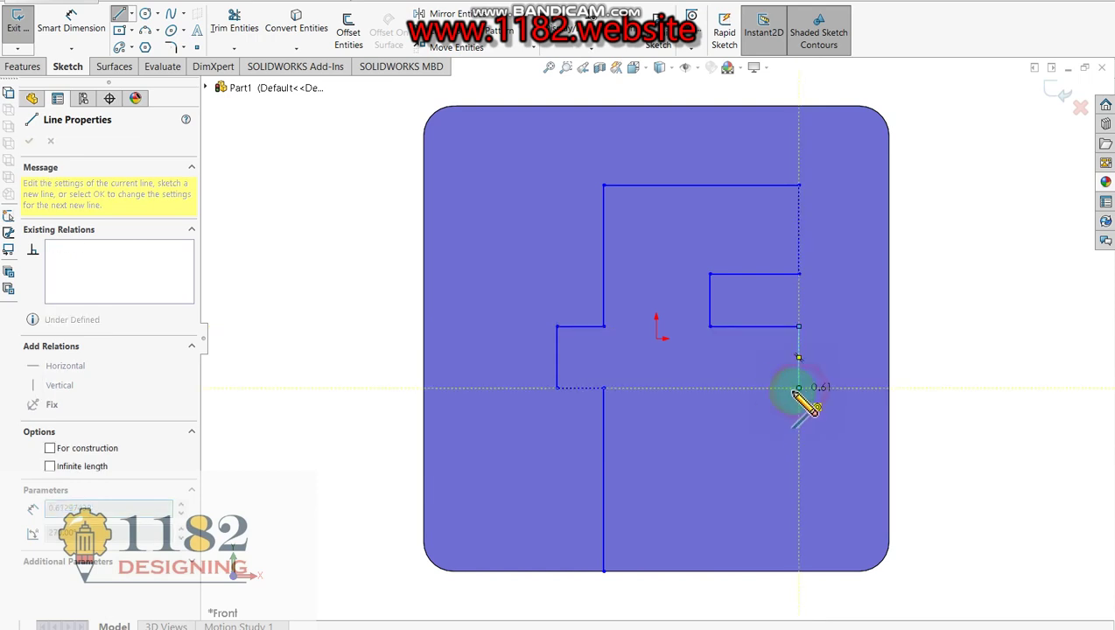
{"action": "left_click", "coordinate": [710, 388]}
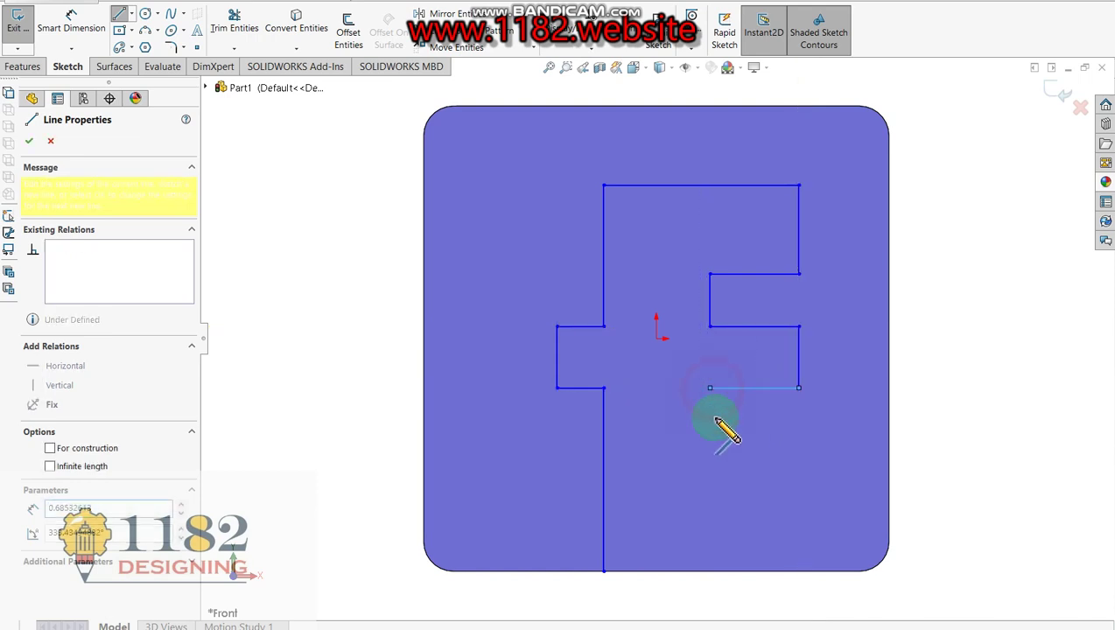
{"action": "left_click", "coordinate": [710, 572]}
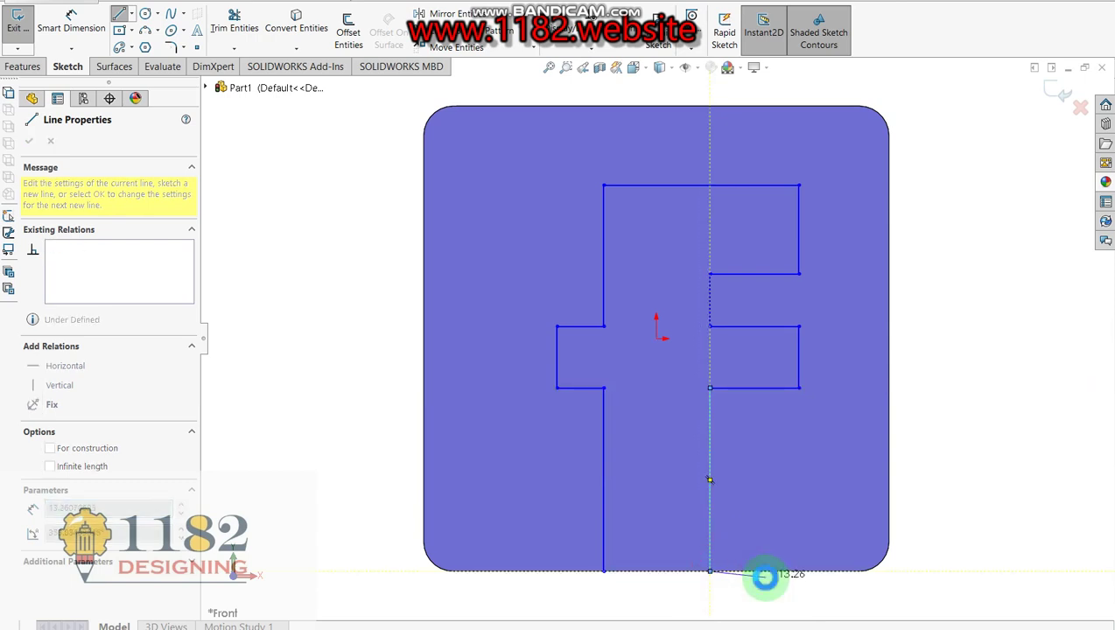
{"action": "key", "text": "Escape"}
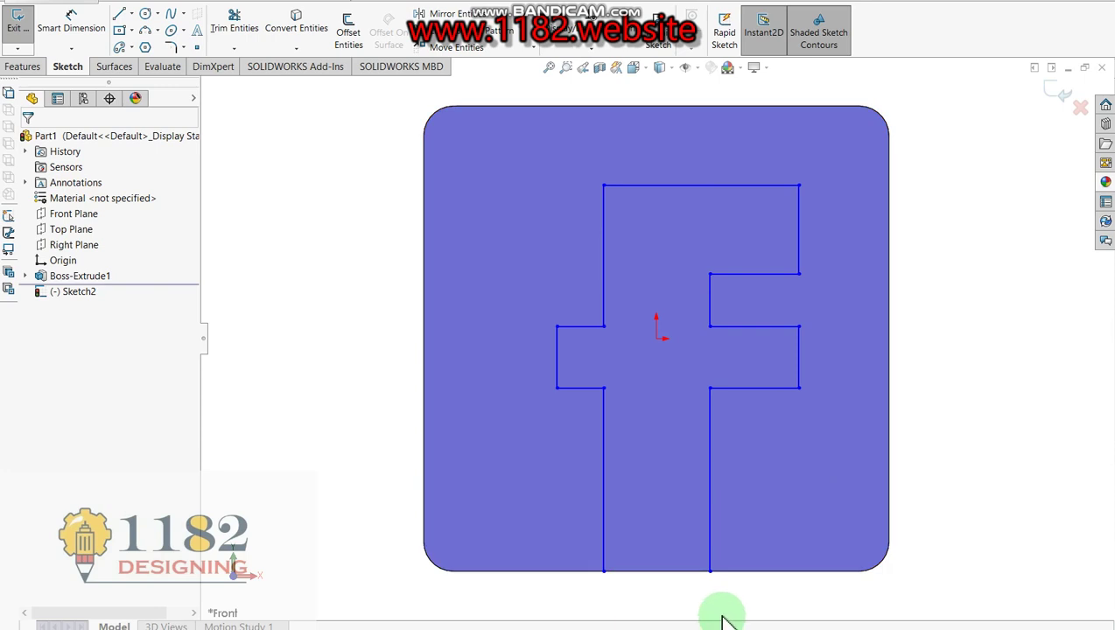
Step: Close the f outline with a bottom line and bring up the reference drawing
{"action": "left_click", "coordinate": [124, 12]}
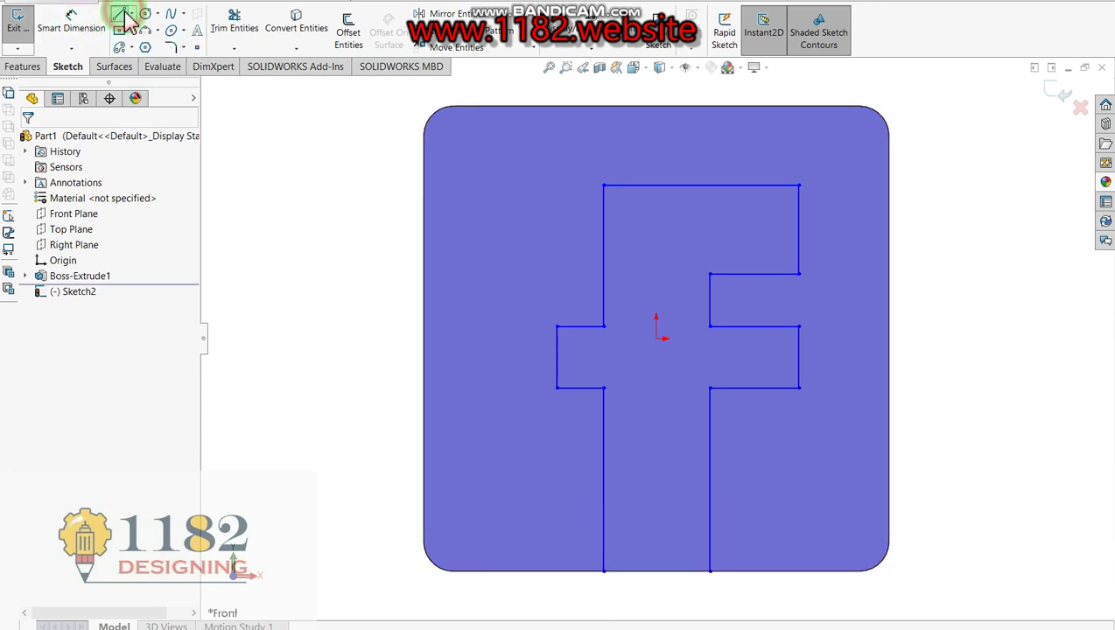
{"action": "left_click", "coordinate": [604, 571]}
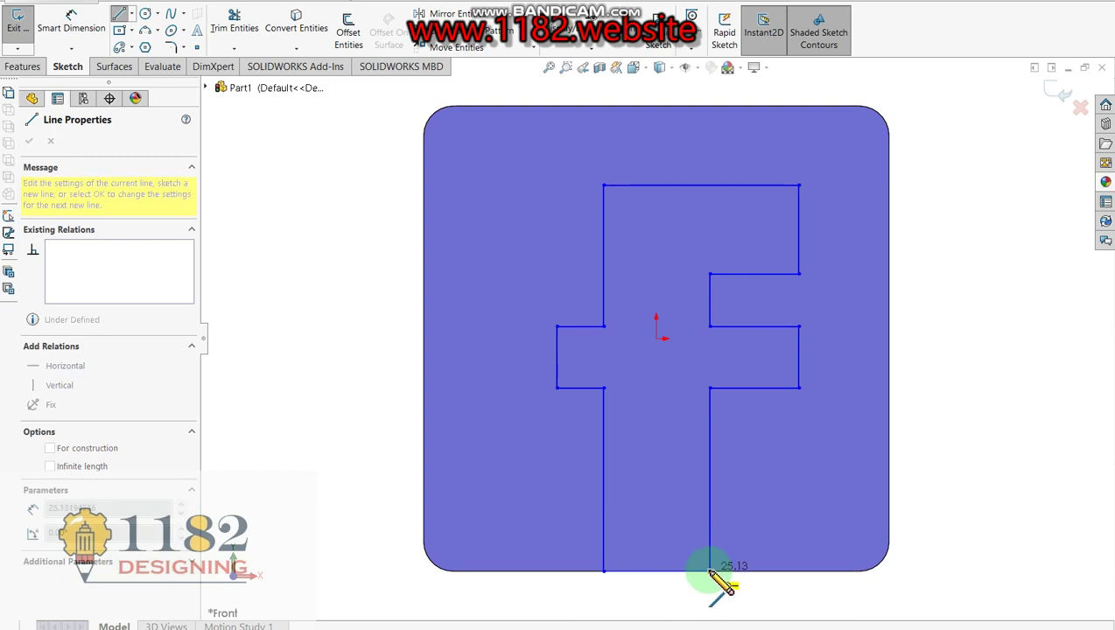
{"action": "double_click", "coordinate": [710, 571]}
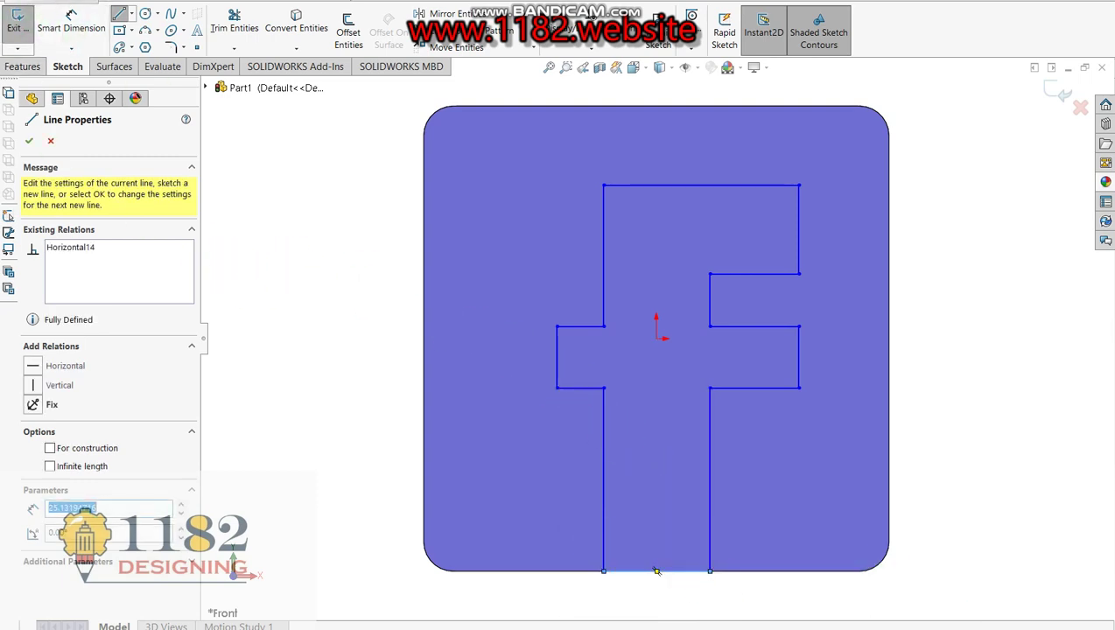
{"action": "key", "text": "alt+Tab"}
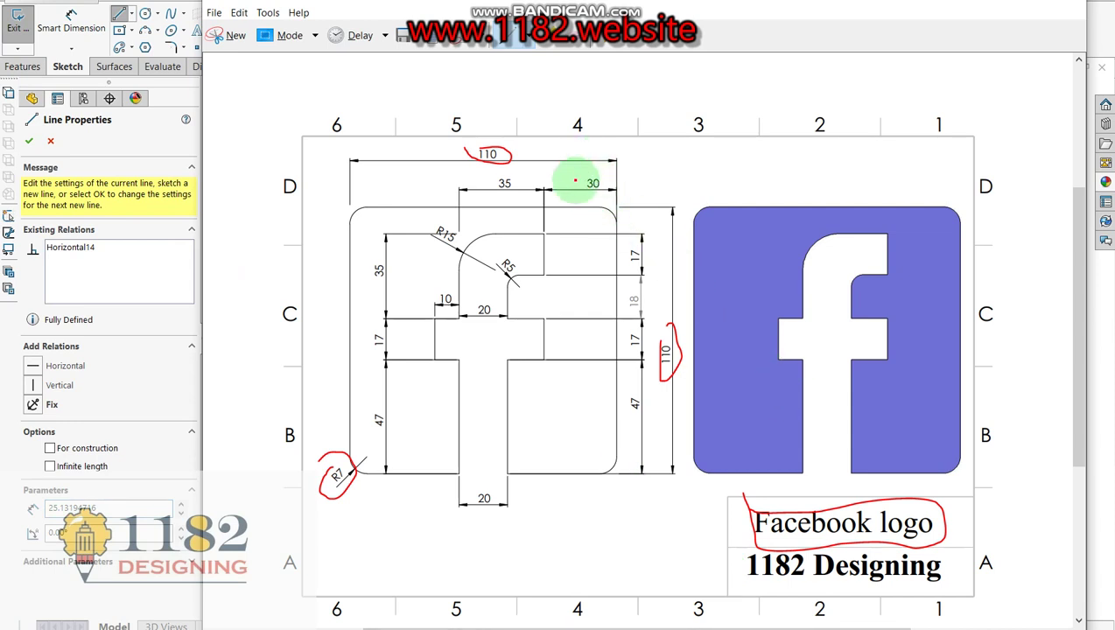
Step: Place the f's top 30 mm from the plate's right edge and make it 35 mm wide
{"action": "left_click_drag", "start_coordinate": [574, 173], "coordinate": [593, 193]}
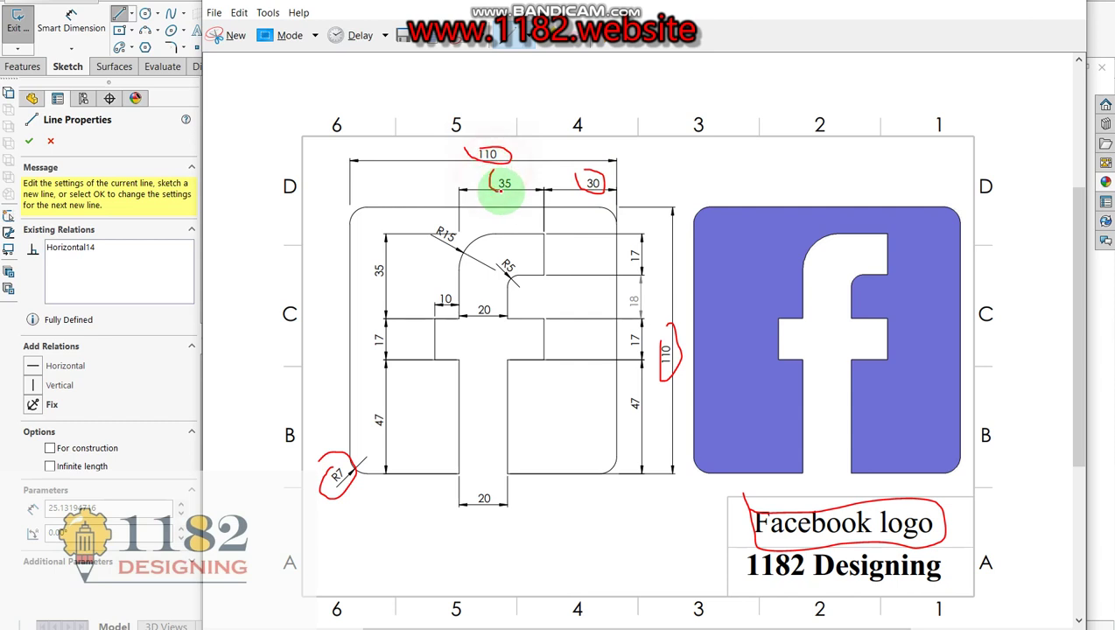
{"action": "left_click", "coordinate": [163, 581]}
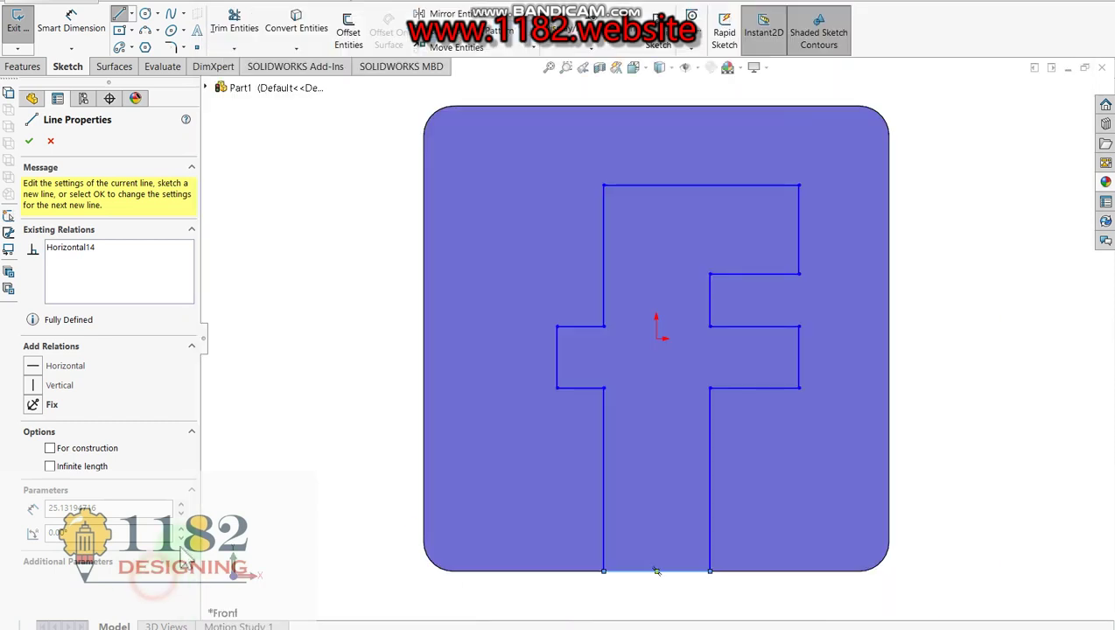
{"action": "key", "text": "Escape"}
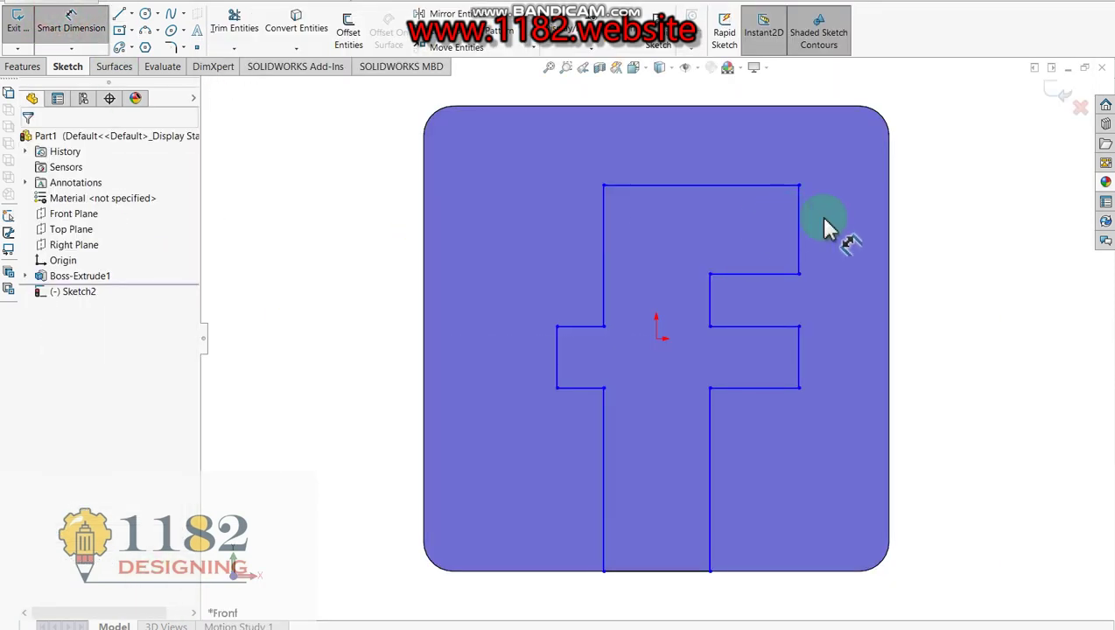
{"action": "left_click", "coordinate": [801, 230]}
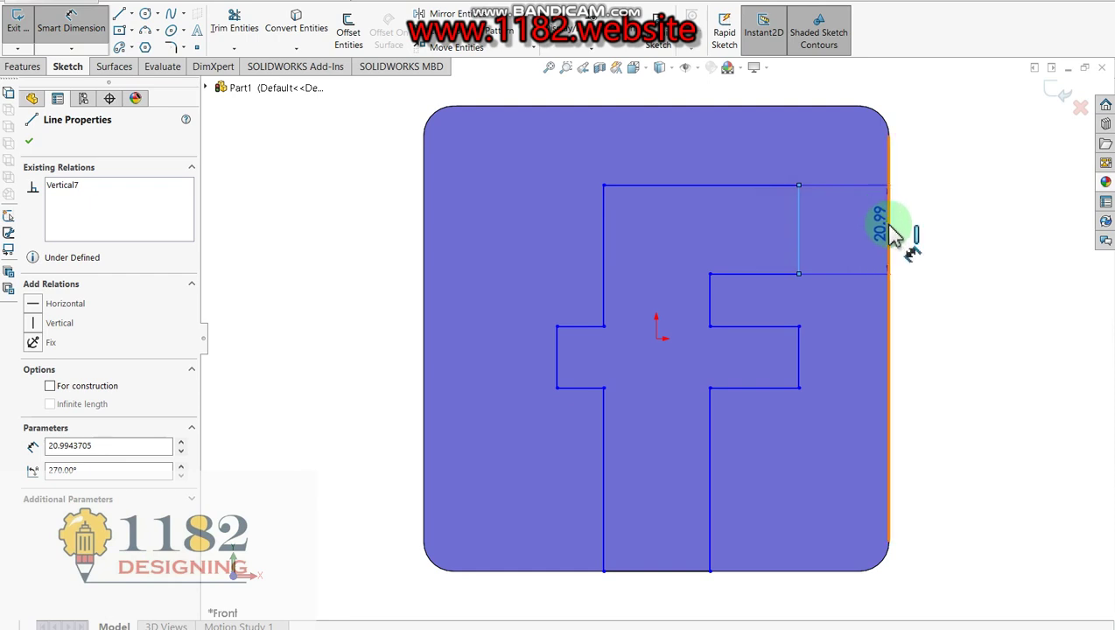
{"action": "left_click", "coordinate": [836, 161]}
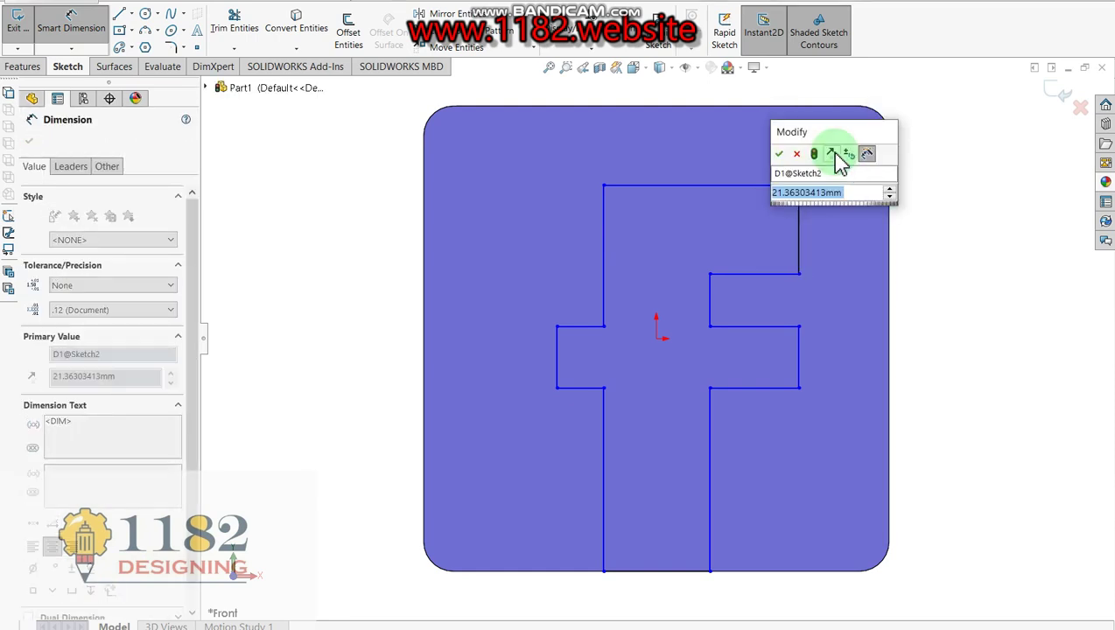
{"action": "type", "text": "30"}
{"action": "key", "text": "Return"}
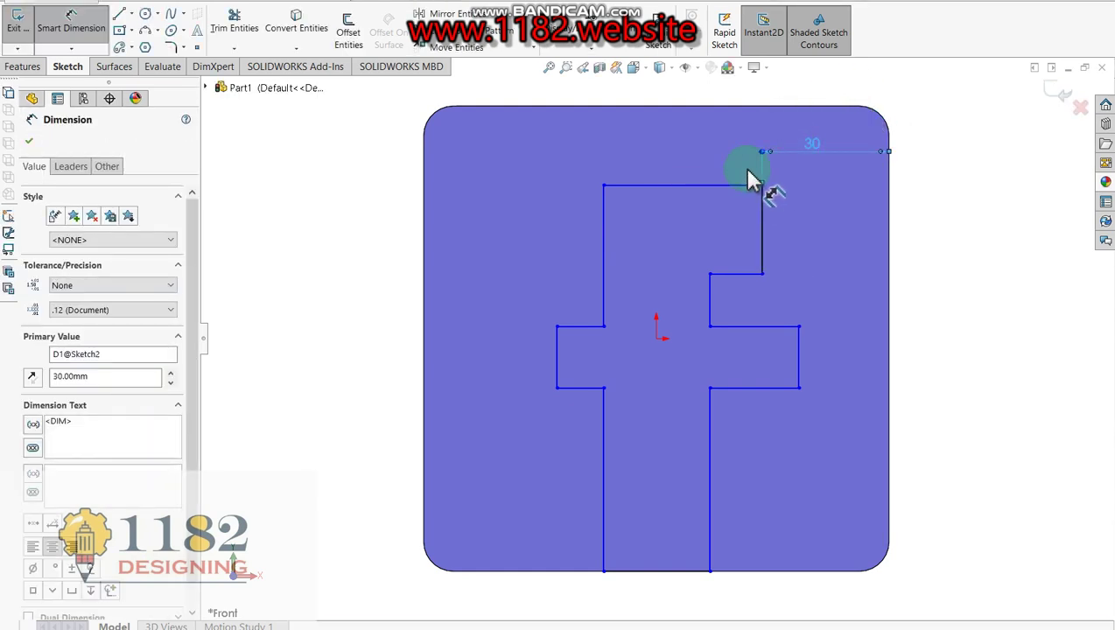
{"action": "left_click", "coordinate": [709, 185]}
{"action": "left_click", "coordinate": [702, 154]}
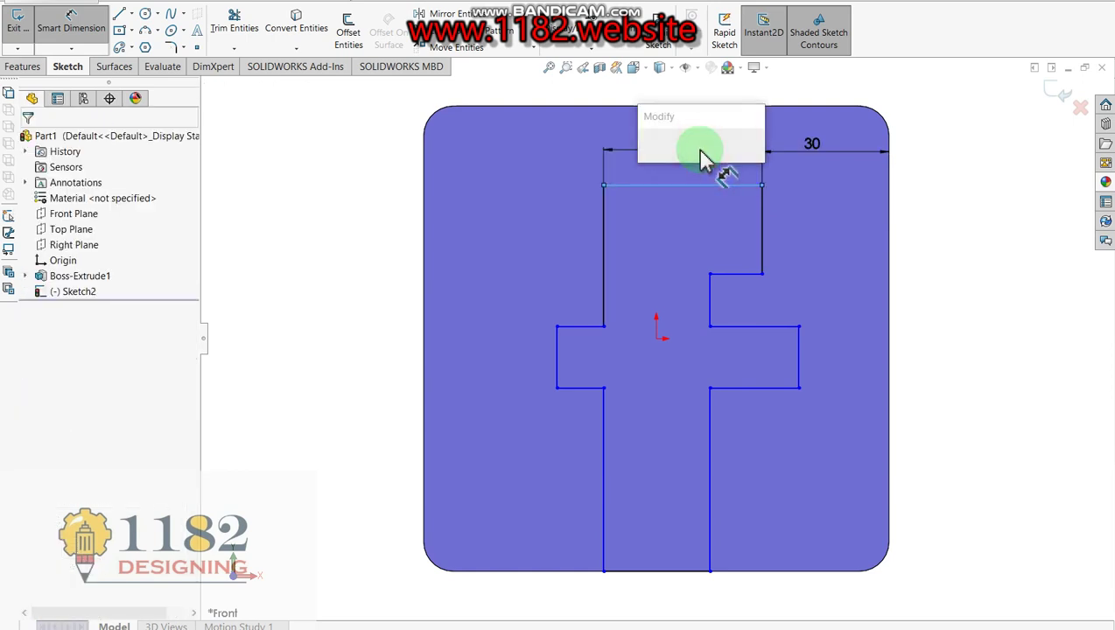
{"action": "type", "text": "35"}
{"action": "key", "text": "Return"}
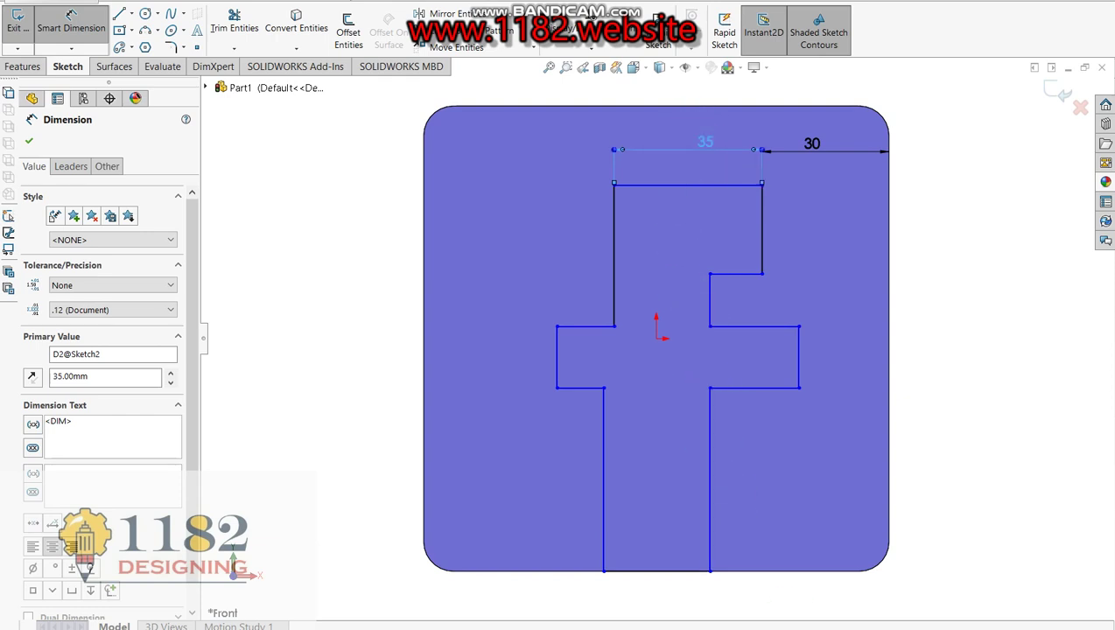
Step: Check the 47 value on the reference and dimension the stem's right side to 47 mm
{"action": "key", "text": "alt+Tab"}
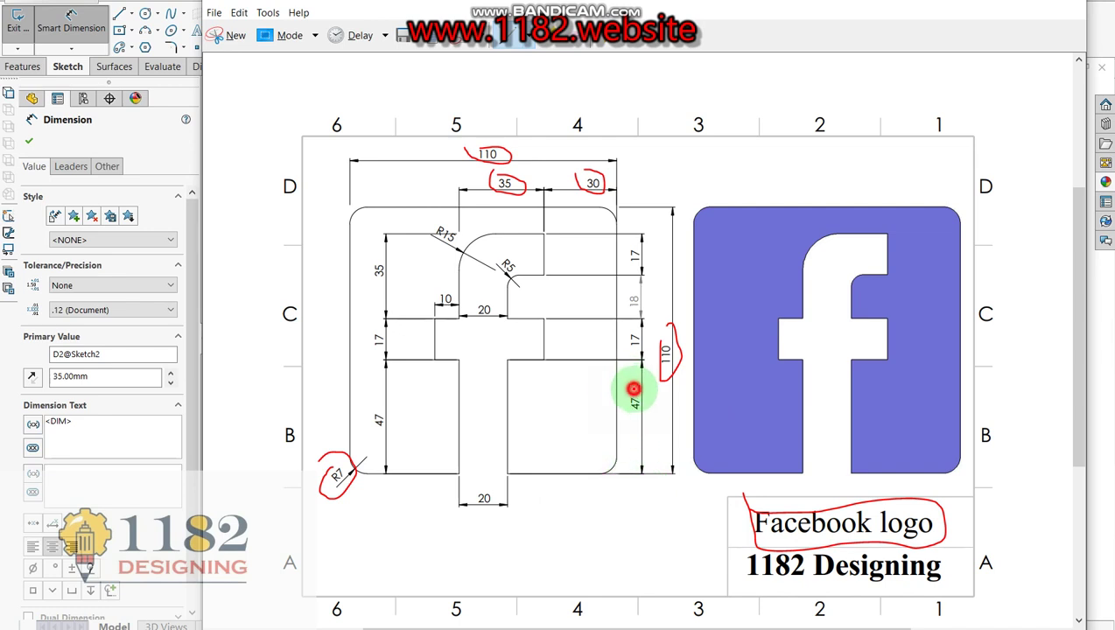
{"action": "left_click_drag", "start_coordinate": [634, 389], "coordinate": [636, 333]}
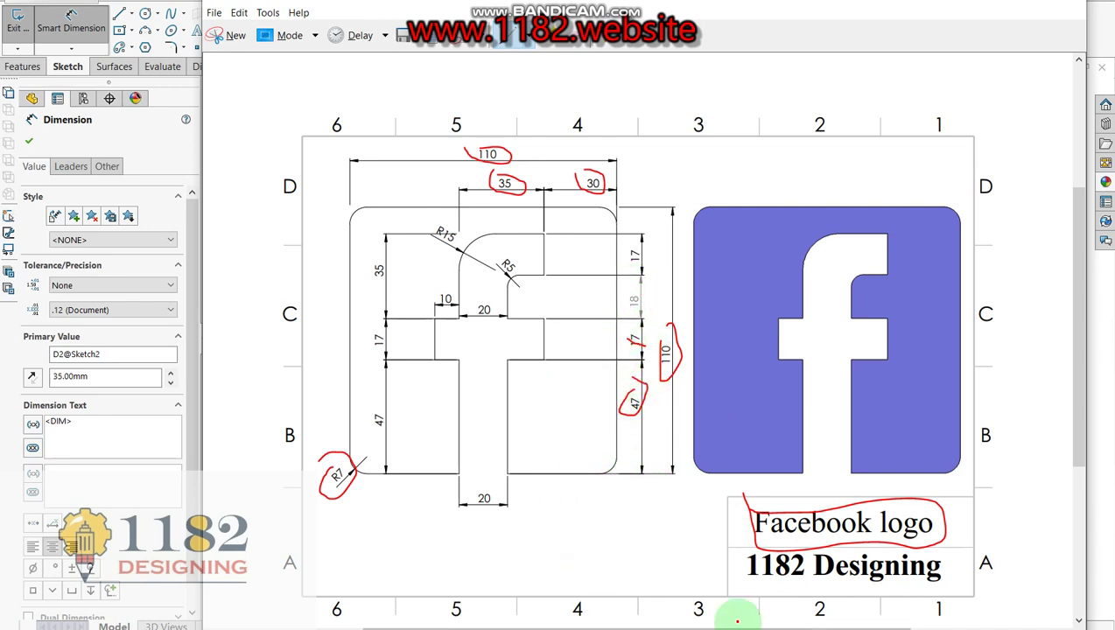
{"action": "key", "text": "alt+Tab"}
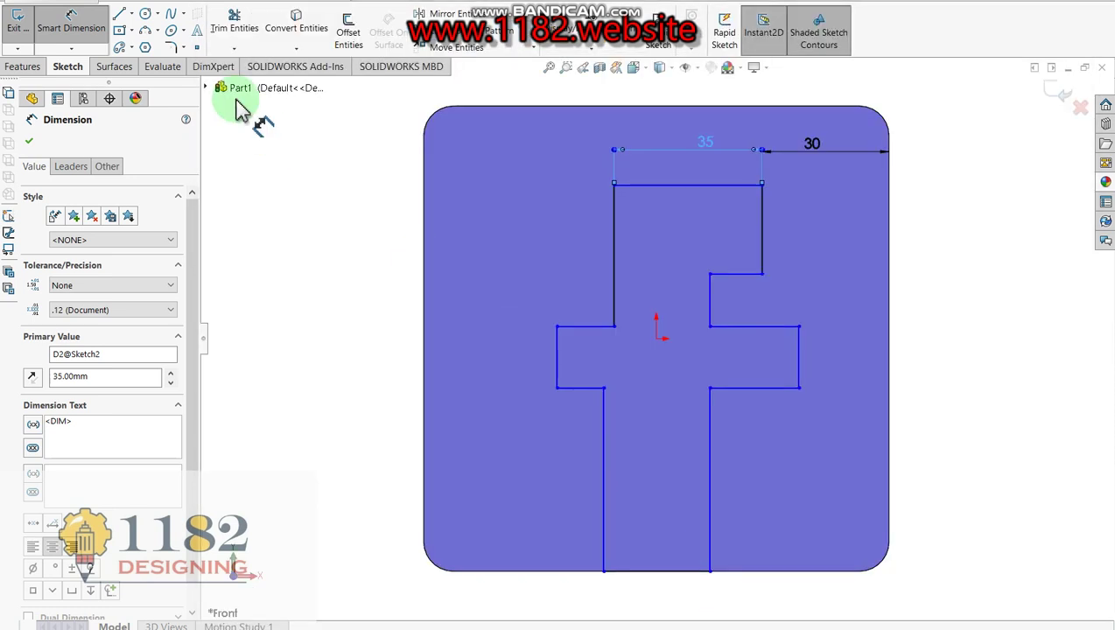
{"action": "left_click", "coordinate": [713, 490]}
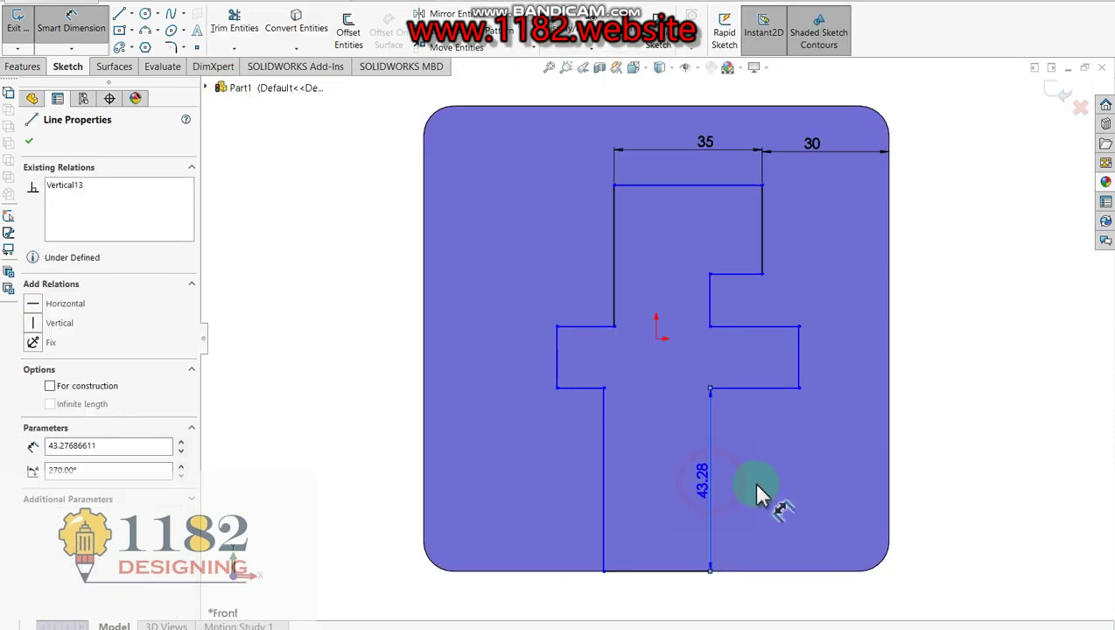
{"action": "left_click", "coordinate": [761, 492]}
{"action": "type", "text": "47"}
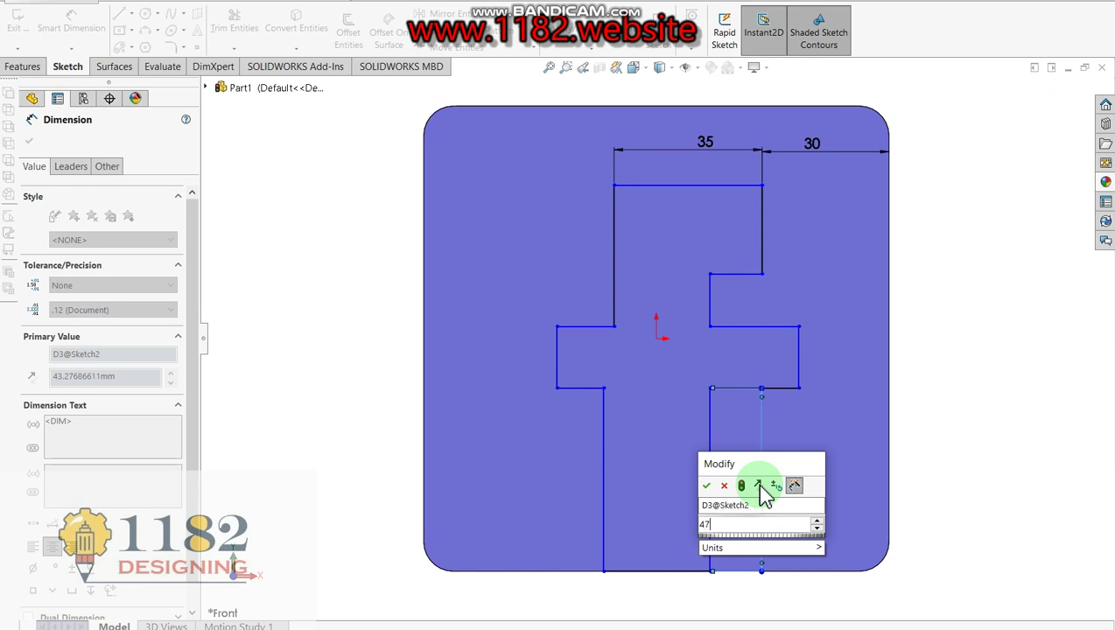
{"action": "key", "text": "Return"}
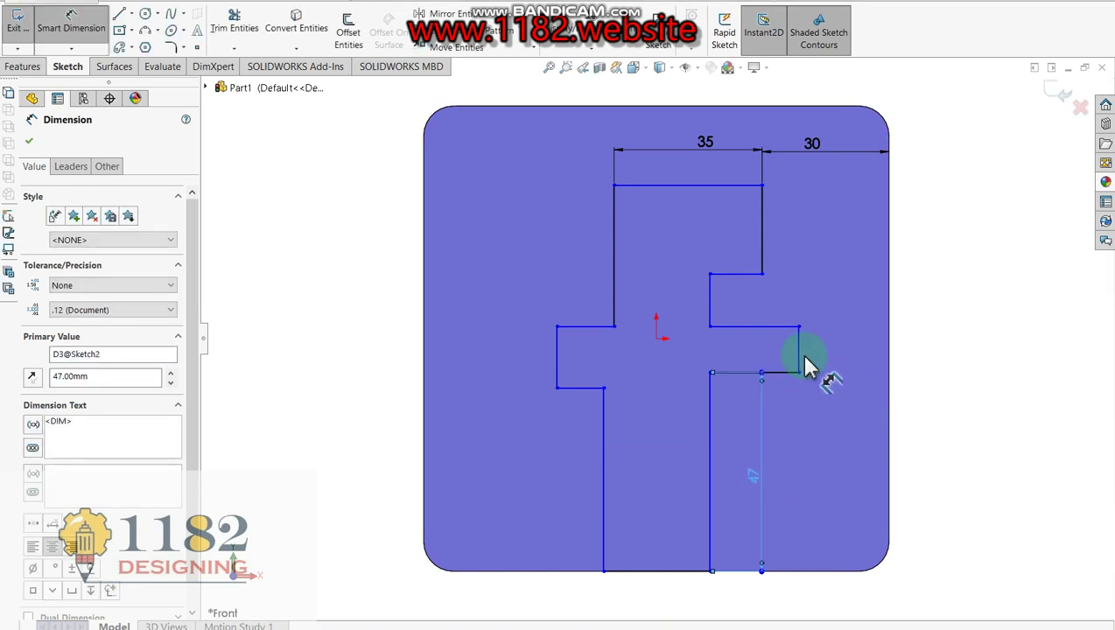
Step: Dimension the crossbar's right end to 17 mm tall
{"action": "left_click", "coordinate": [803, 365]}
{"action": "left_click", "coordinate": [841, 366]}
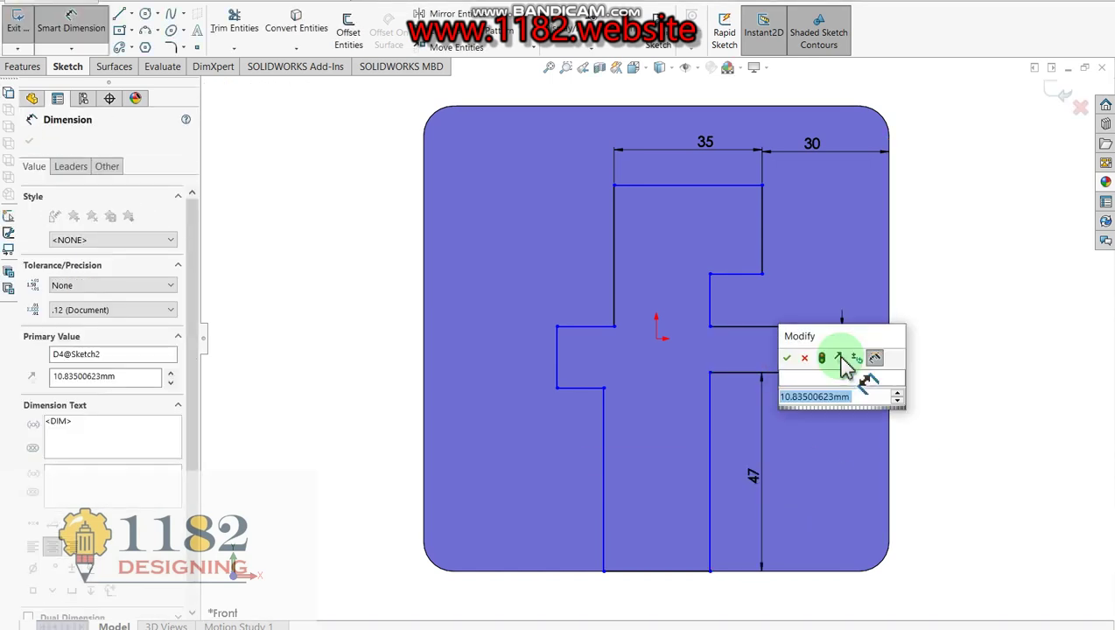
{"action": "type", "text": "17"}
{"action": "key", "text": "Return"}
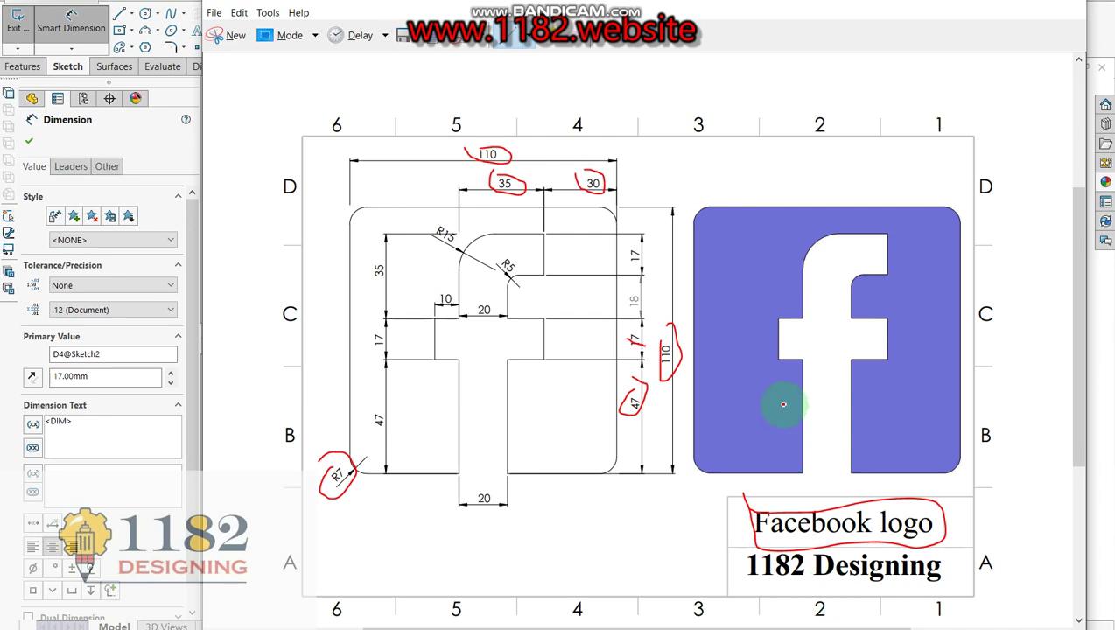
{"action": "left_click", "coordinate": [886, 626]}
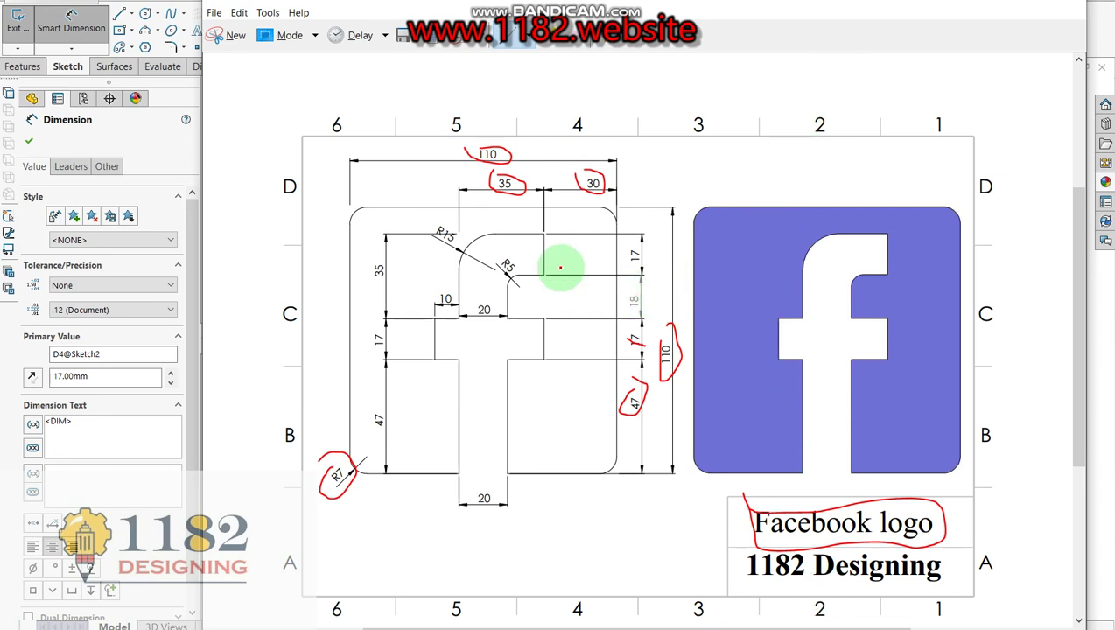
Step: Mark the 18 and 17 reference values and dimension the upper right vertical edge to 17 mm
{"action": "left_click", "coordinate": [632, 284]}
{"action": "left_click_drag", "start_coordinate": [632, 284], "coordinate": [630, 287]}
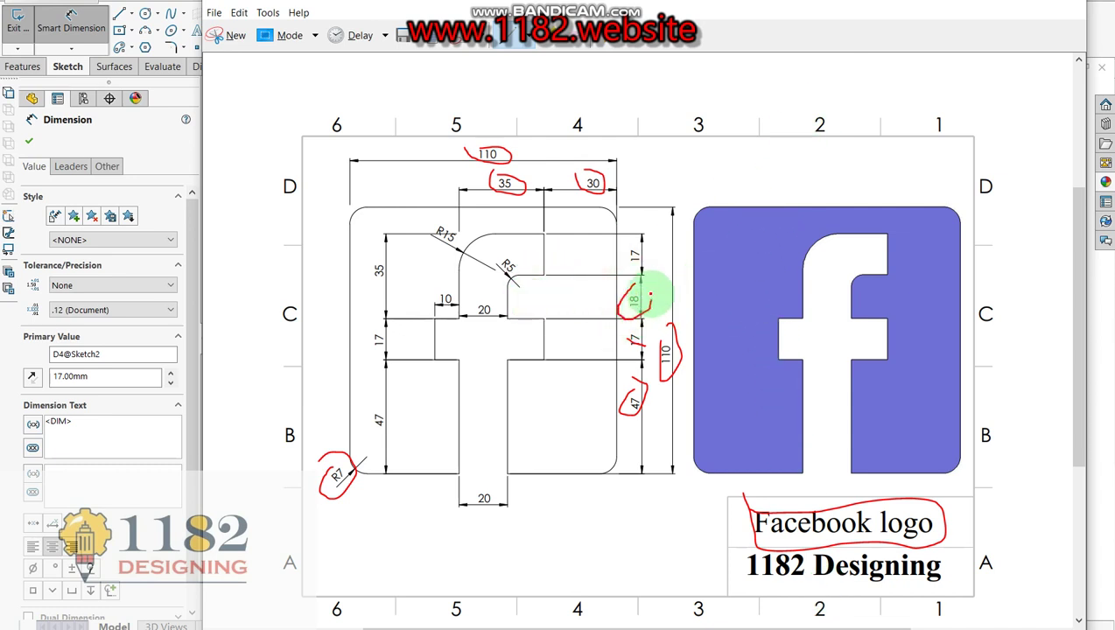
{"action": "left_click_drag", "start_coordinate": [627, 242], "coordinate": [653, 248]}
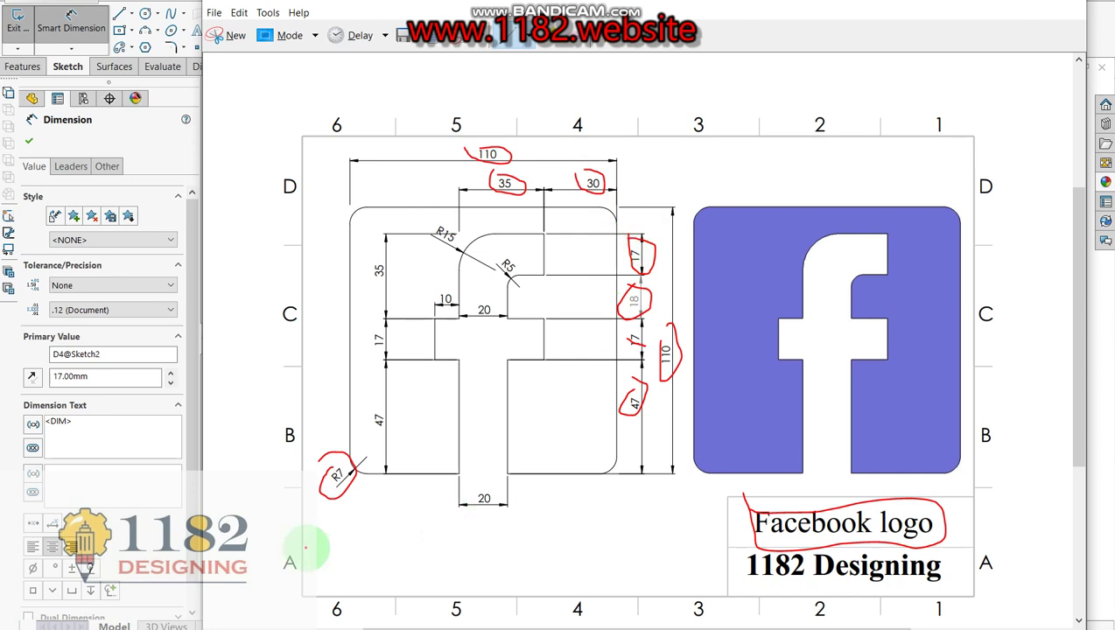
{"action": "key", "text": "alt+Tab"}
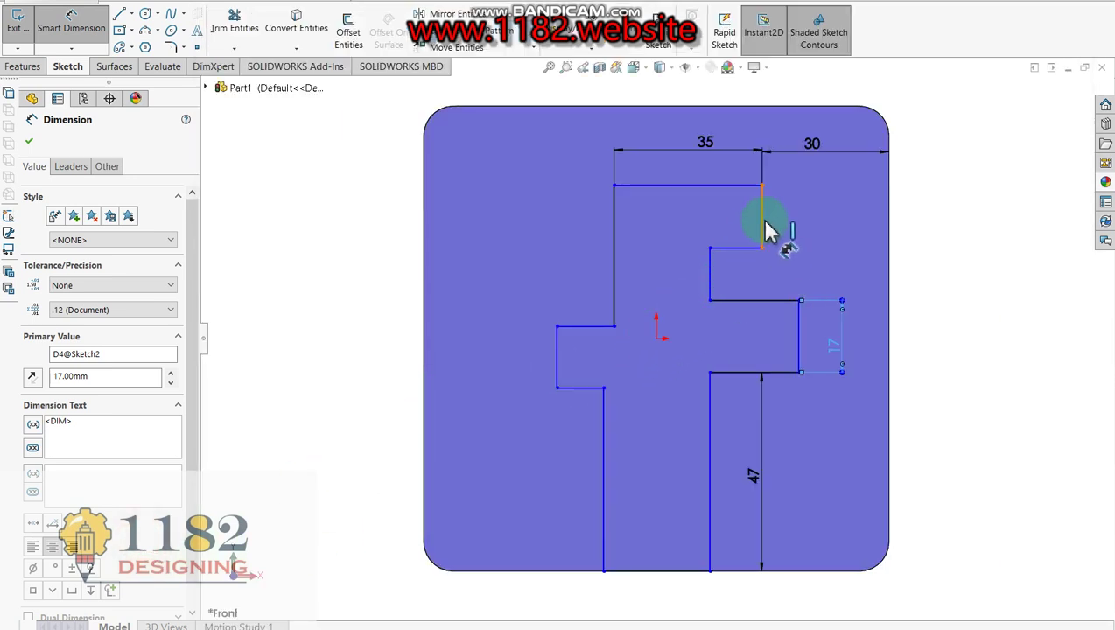
{"action": "left_click", "coordinate": [765, 224]}
{"action": "left_click", "coordinate": [855, 214]}
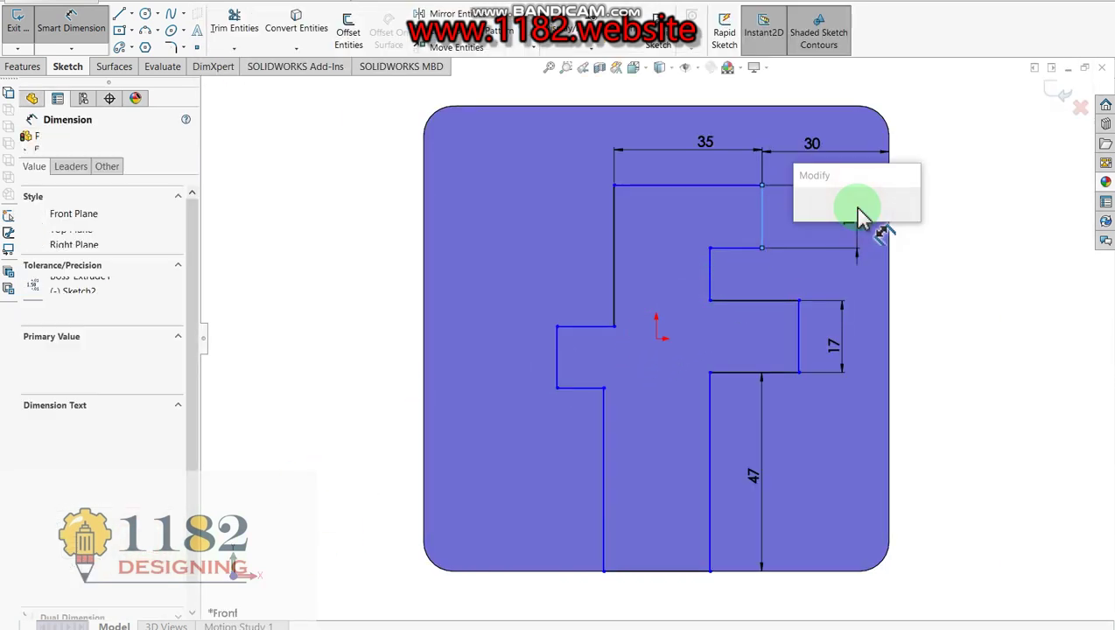
{"action": "type", "text": "18"}
{"action": "key", "text": "Return"}
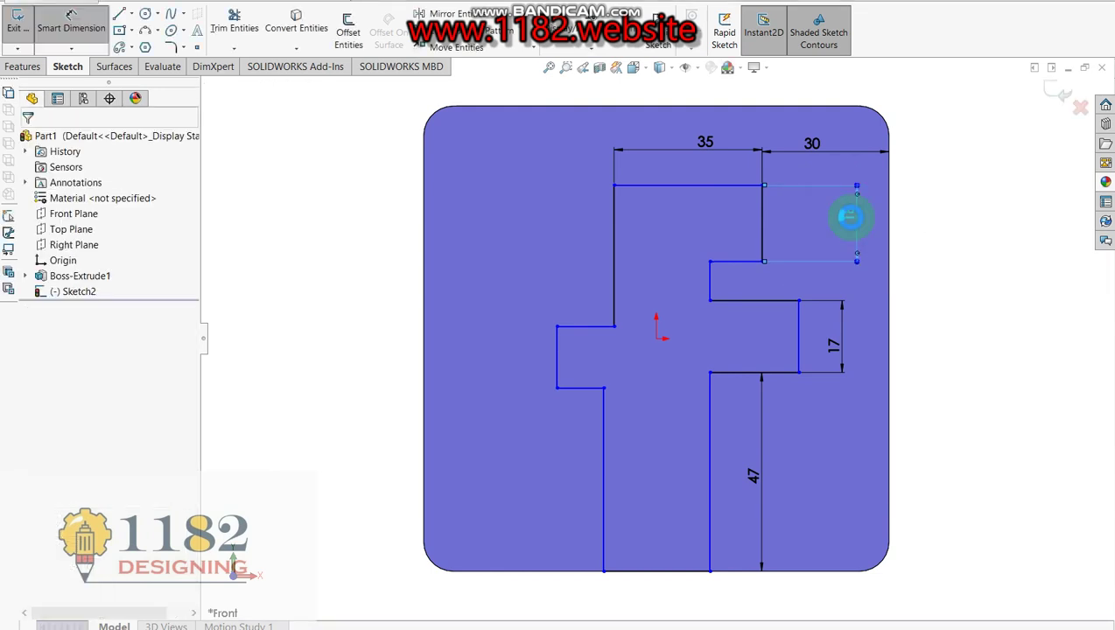
{"action": "double_click", "coordinate": [850, 216]}
{"action": "type", "text": "17"}
{"action": "key", "text": "Return"}
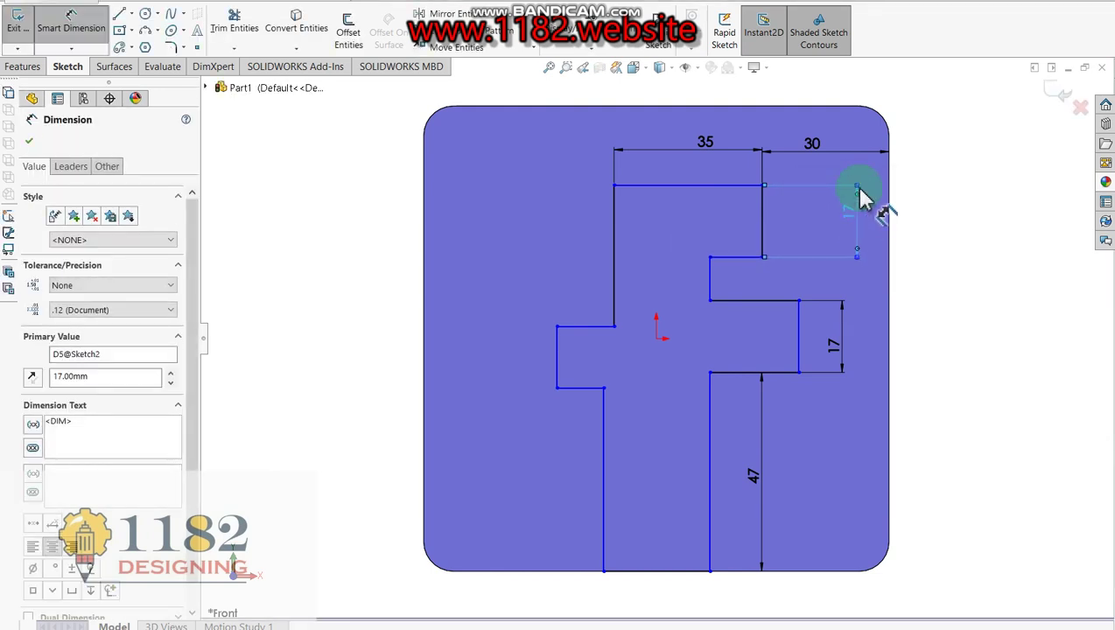
Step: Dimension the next vertical edge down to 18 mm
{"action": "left_click", "coordinate": [711, 281]}
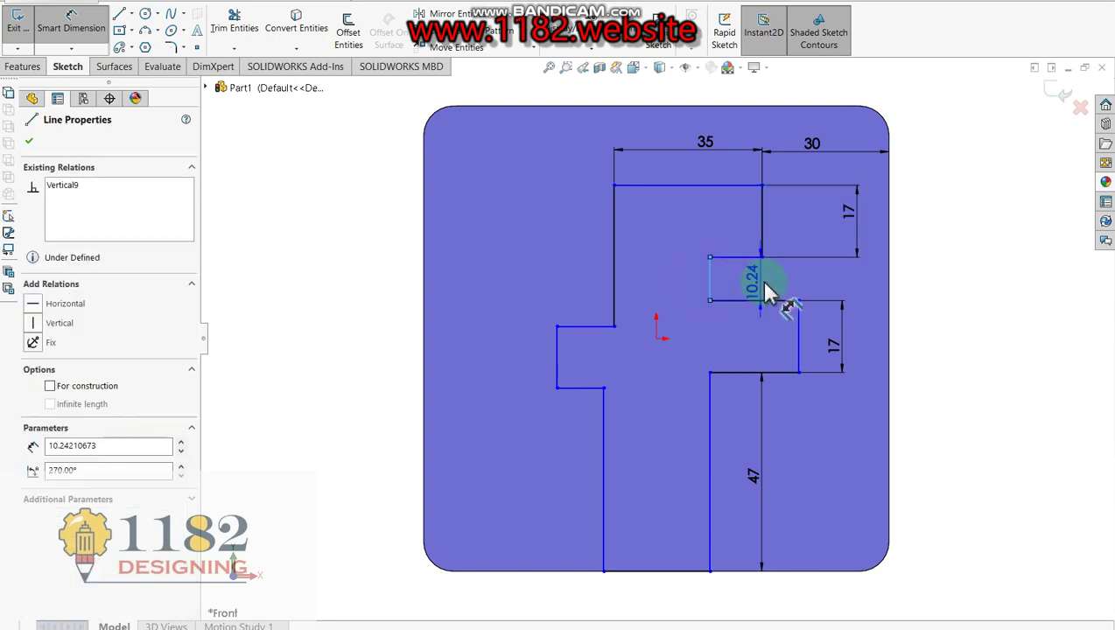
{"action": "left_click", "coordinate": [823, 287]}
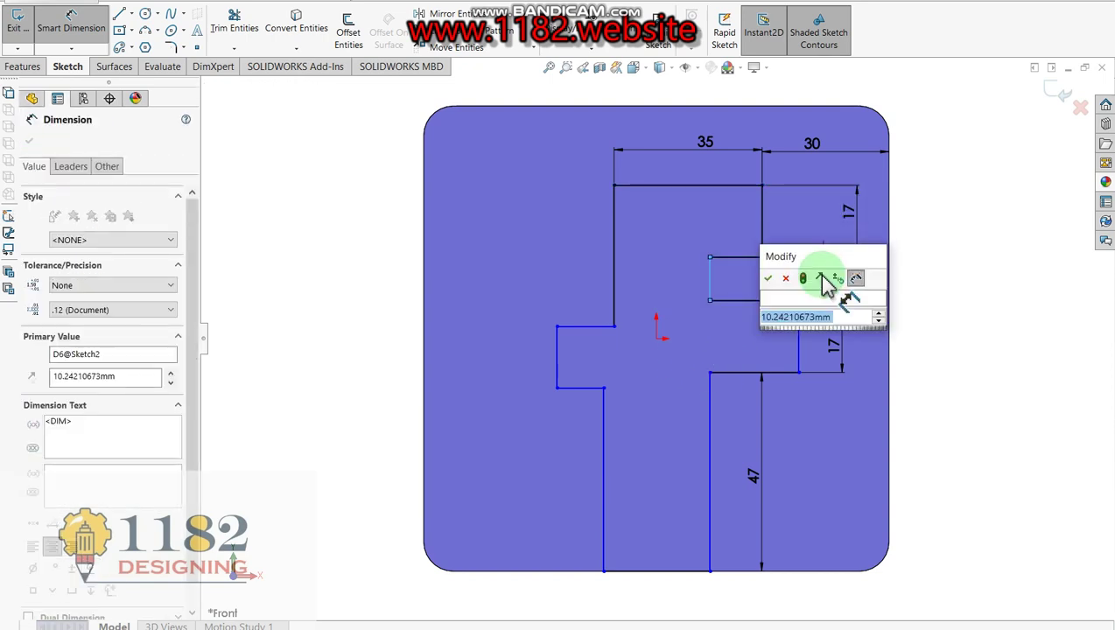
{"action": "type", "text": "18"}
{"action": "key", "text": "Return"}
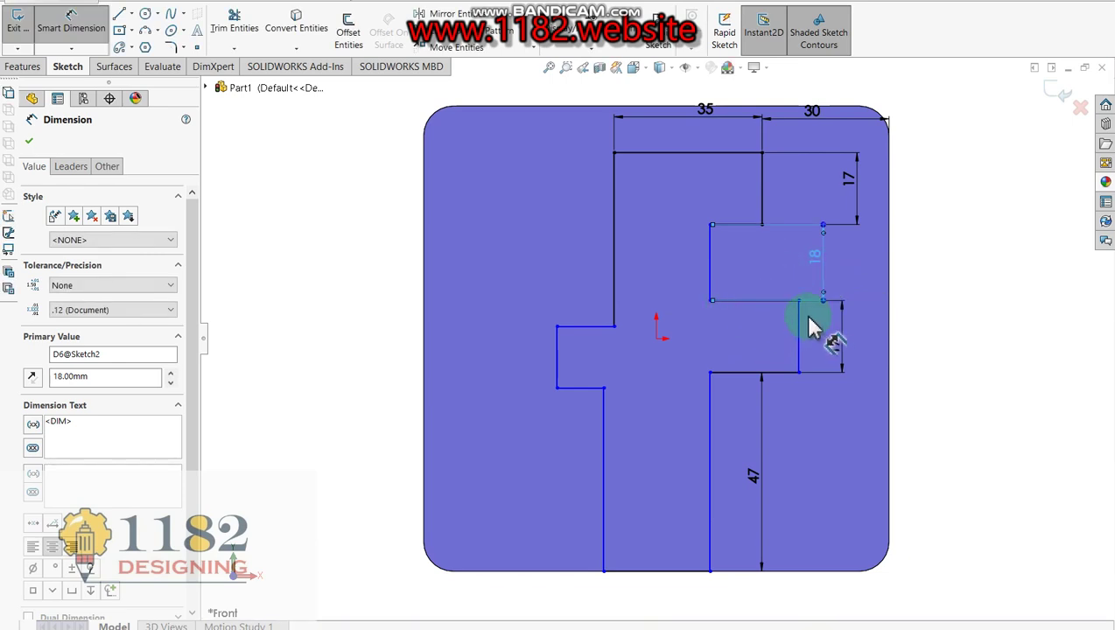
{"action": "key", "text": "Escape"}
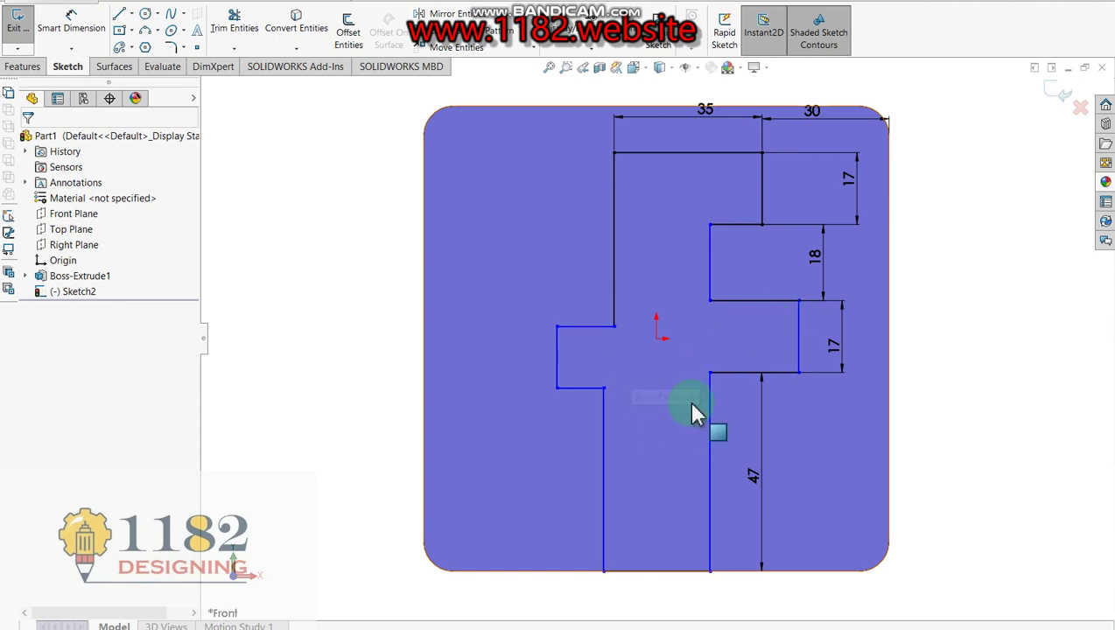
Step: Add Equal relations between the two stem sides and between the two crossbar ends
{"action": "left_click", "coordinate": [602, 476]}
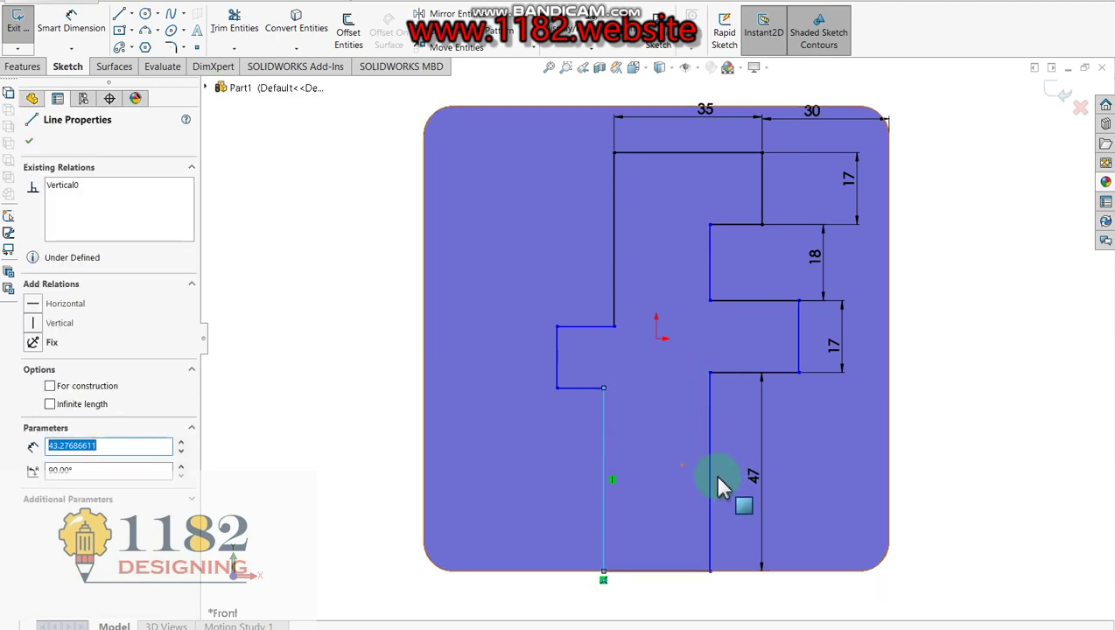
{"action": "left_click", "coordinate": [711, 479], "text": "ctrl"}
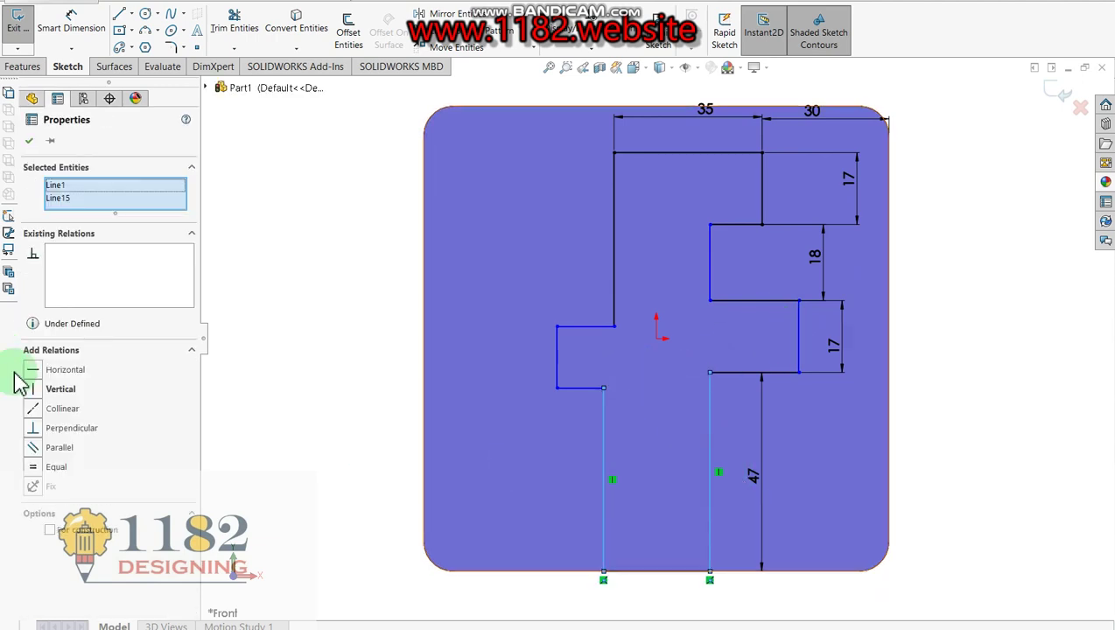
{"action": "left_click", "coordinate": [34, 466]}
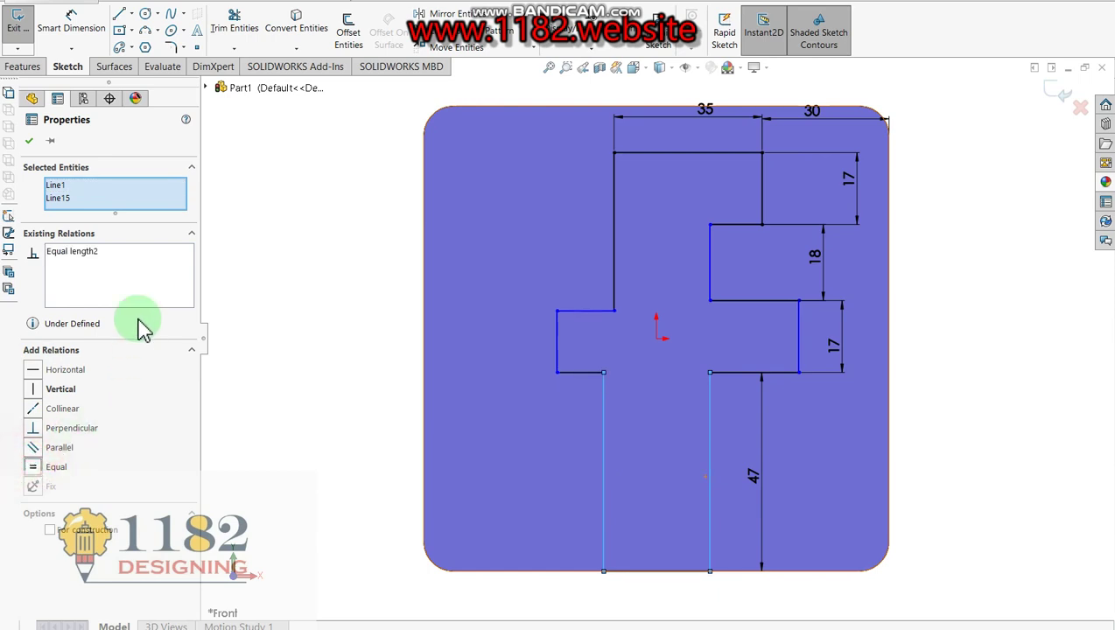
{"action": "left_click", "coordinate": [29, 140]}
{"action": "left_click", "coordinate": [556, 344]}
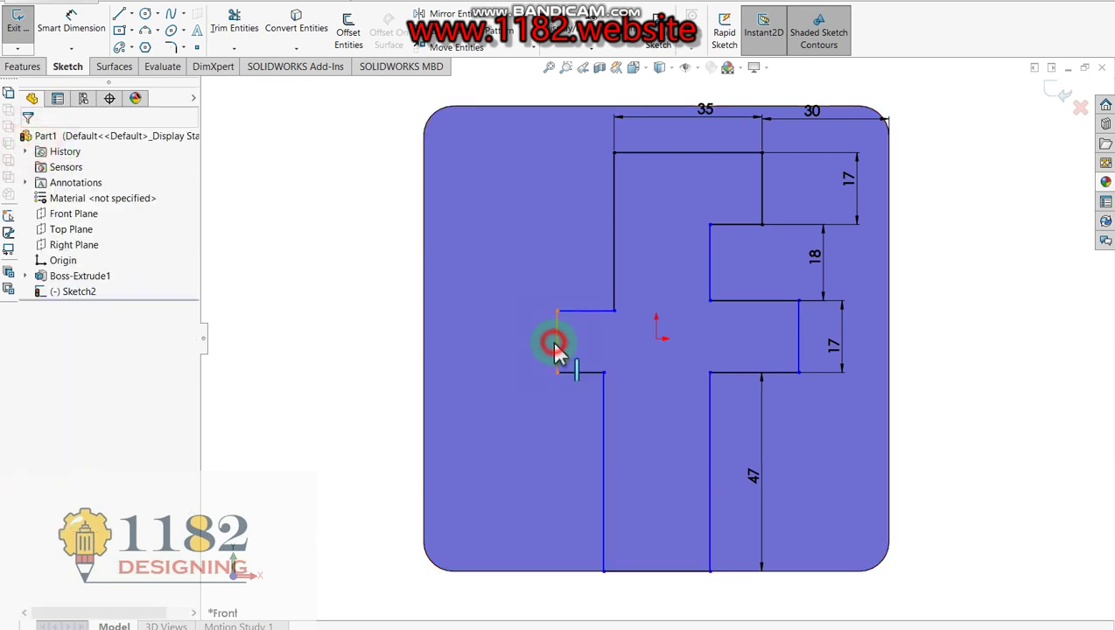
{"action": "left_click", "coordinate": [799, 337], "text": "ctrl"}
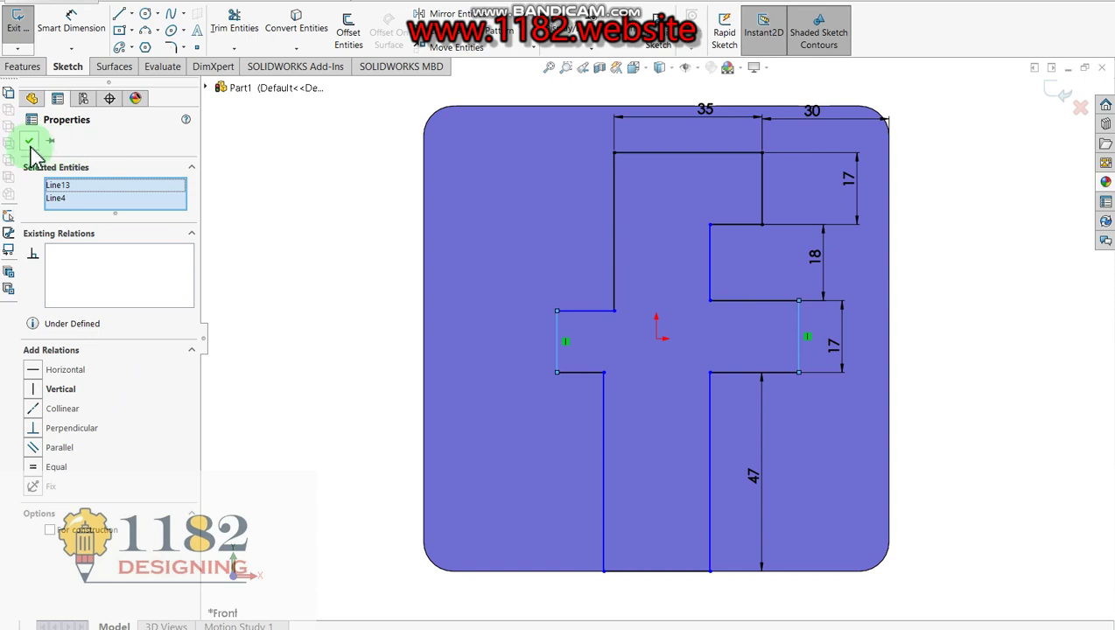
{"action": "left_click", "coordinate": [39, 467]}
{"action": "left_click", "coordinate": [29, 141]}
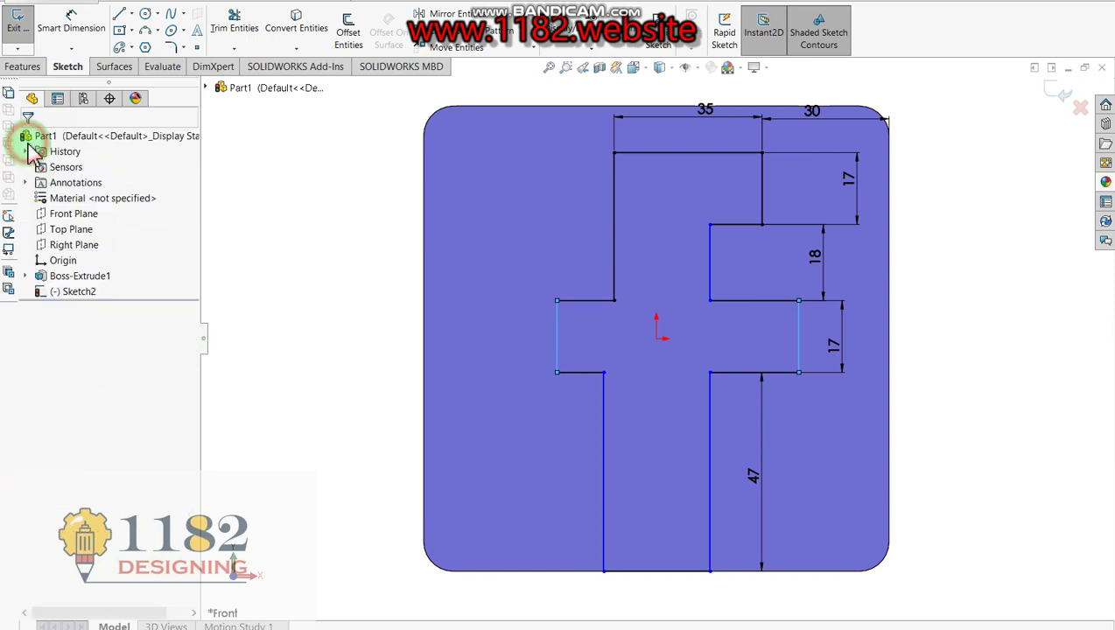
{"action": "left_click", "coordinate": [471, 394]}
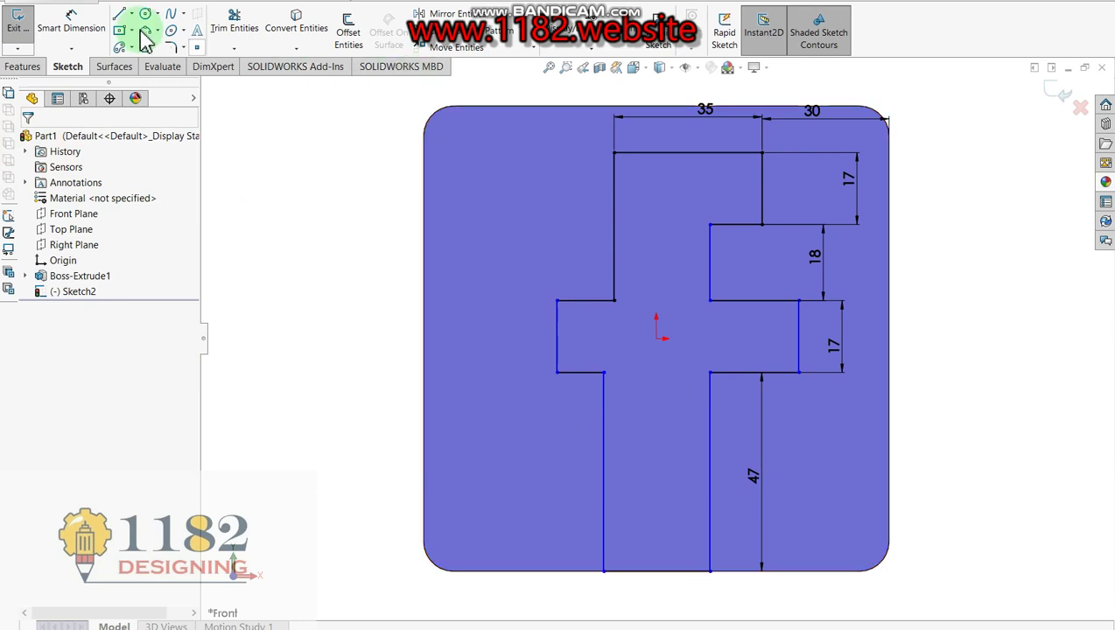
Step: Dimension the stem width to 20 mm
{"action": "left_click", "coordinate": [58, 33]}
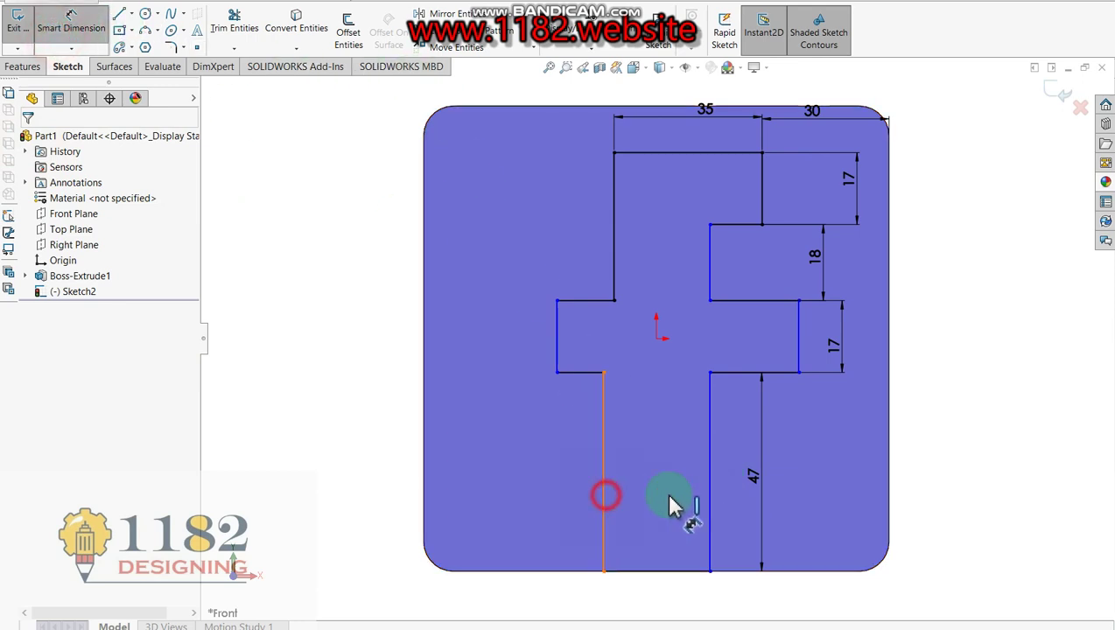
{"action": "left_click", "coordinate": [605, 497]}
{"action": "left_click", "coordinate": [710, 499]}
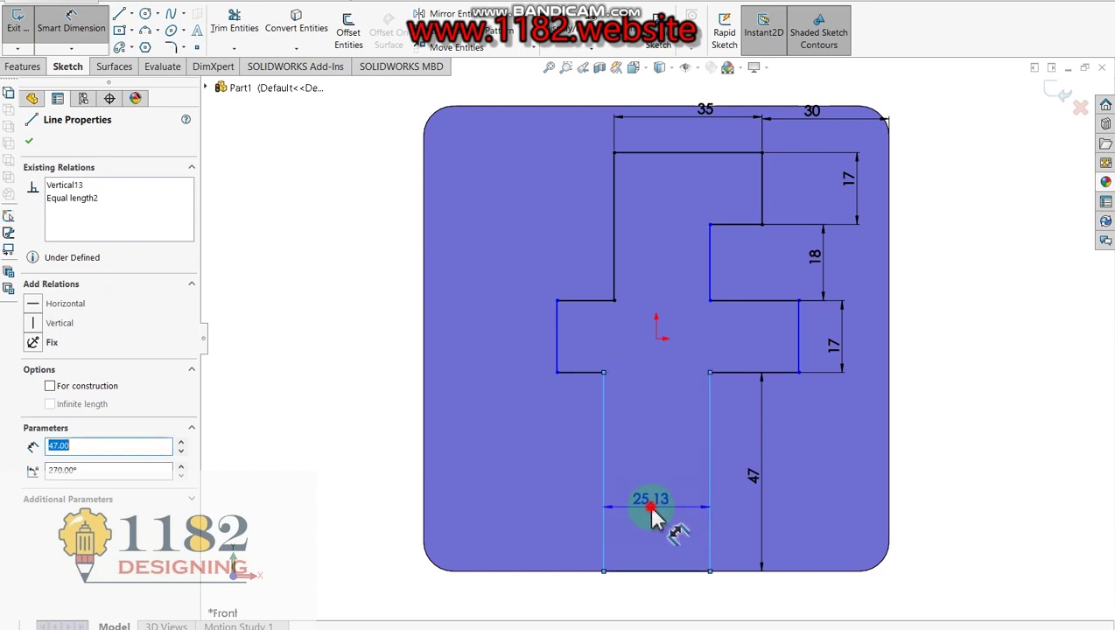
{"action": "left_click", "coordinate": [652, 518]}
{"action": "type", "text": "20"}
{"action": "key", "text": "Return"}
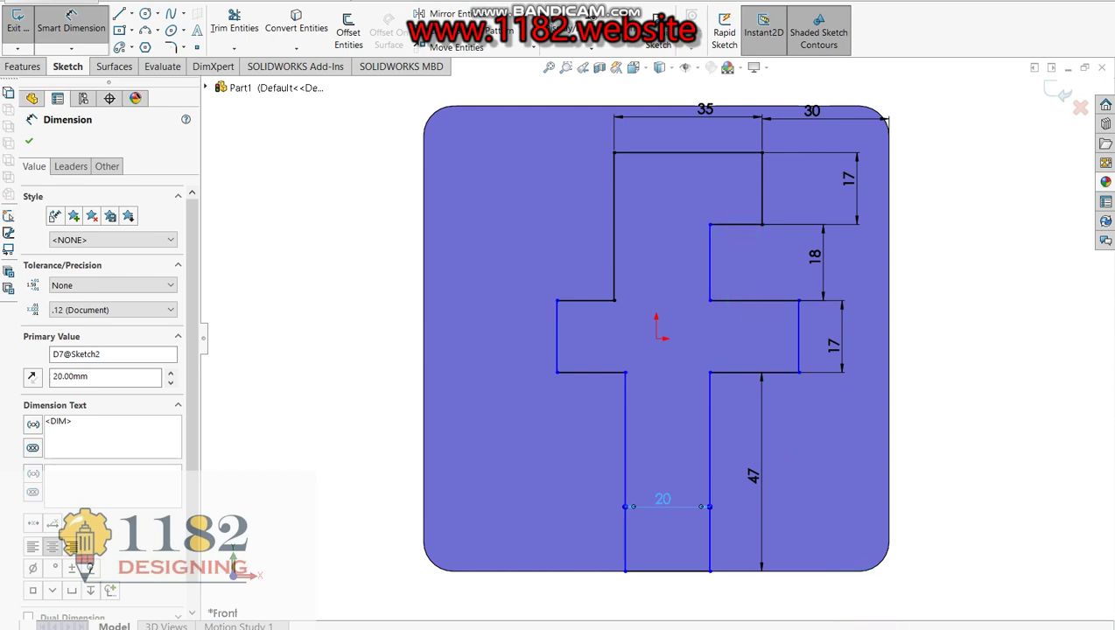
{"action": "key", "text": "alt+Tab"}
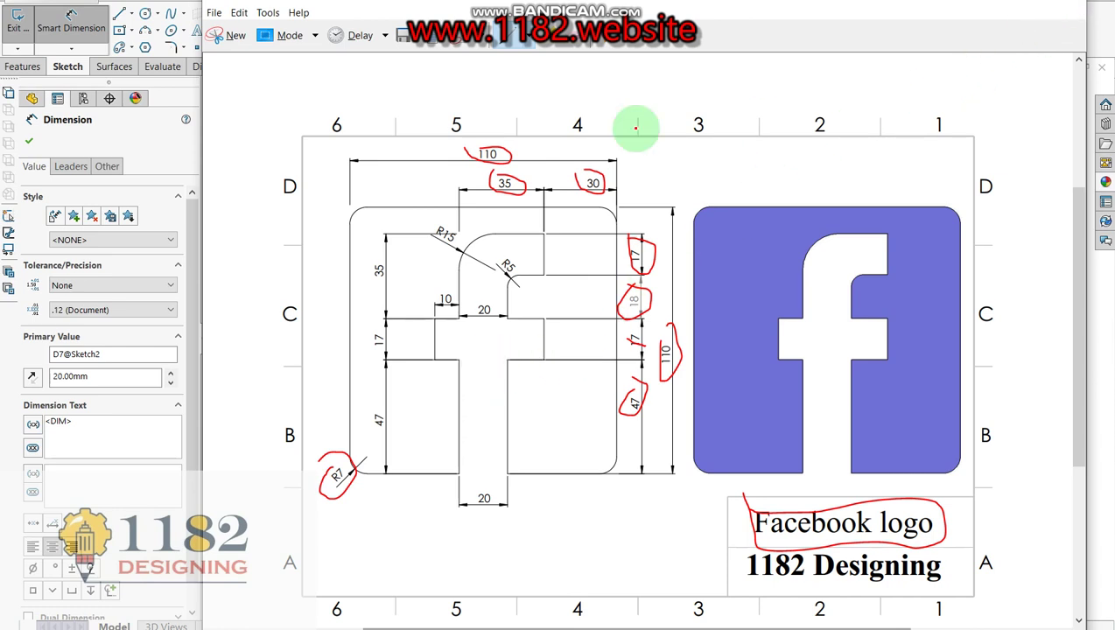
Step: Make the two right-side vertical edges of the f collinear
{"action": "left_click", "coordinate": [153, 131]}
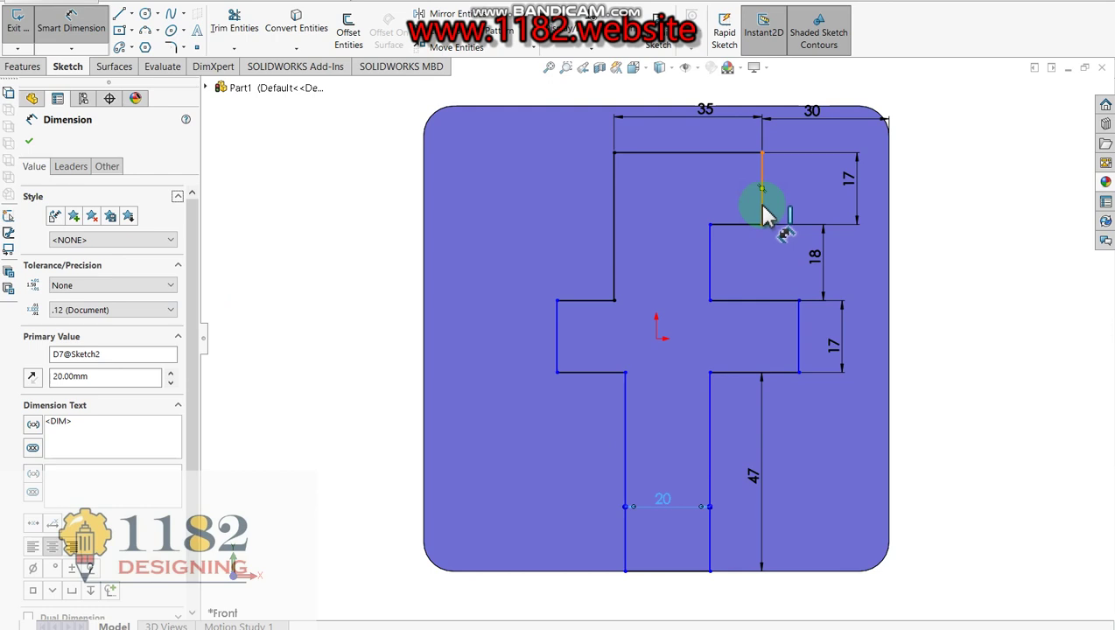
{"action": "key", "text": "Escape"}
{"action": "left_click", "coordinate": [798, 324]}
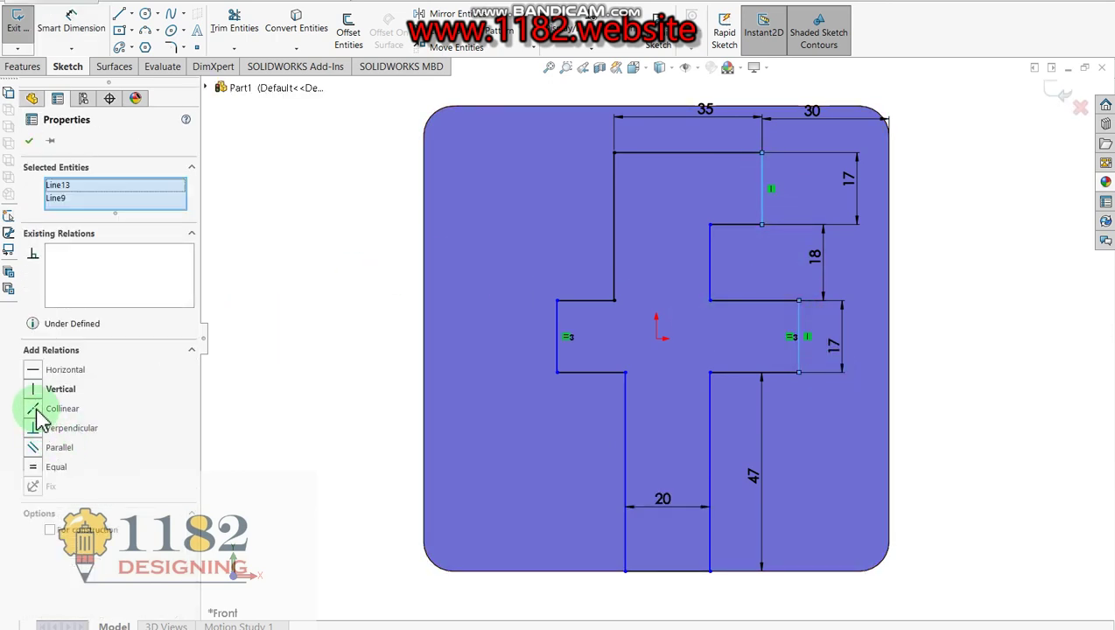
{"action": "left_click", "coordinate": [37, 410]}
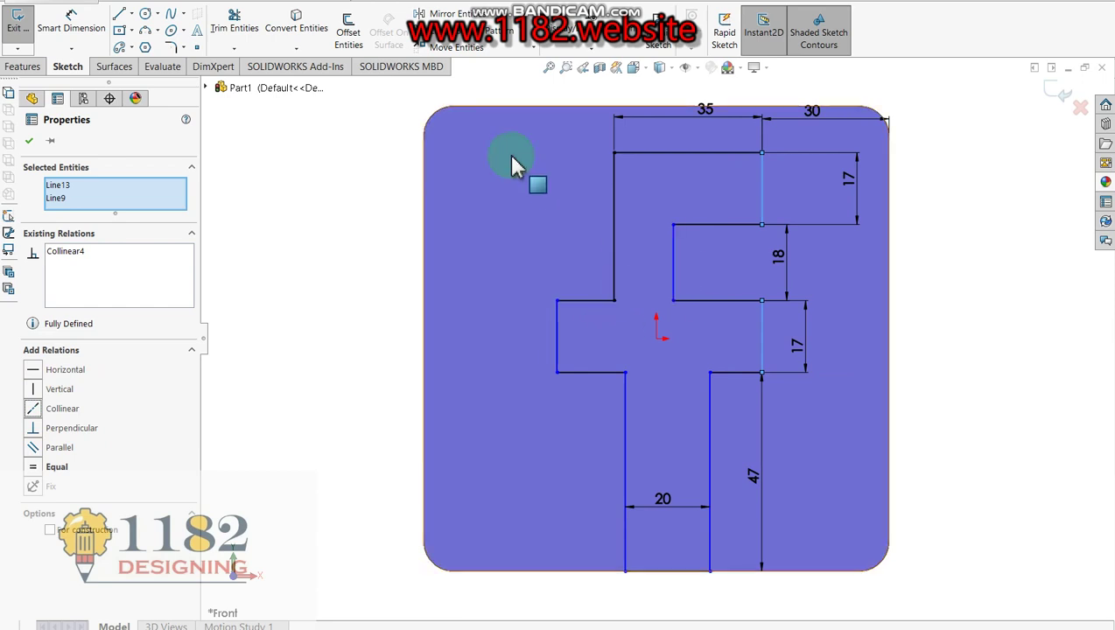
{"action": "left_click", "coordinate": [70, 24]}
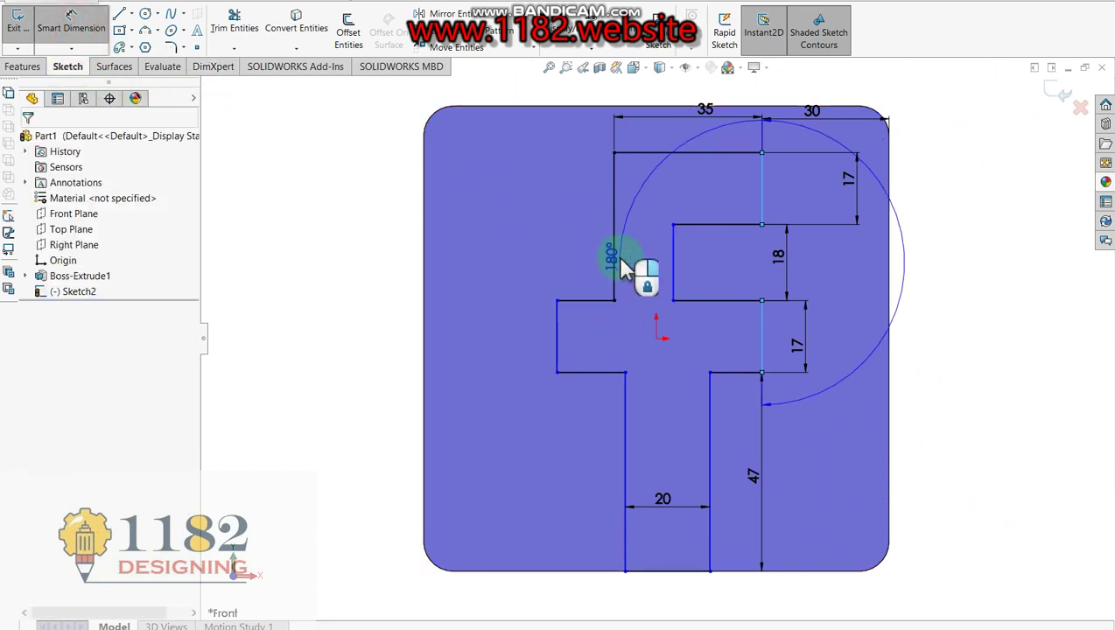
{"action": "key", "text": "Escape"}
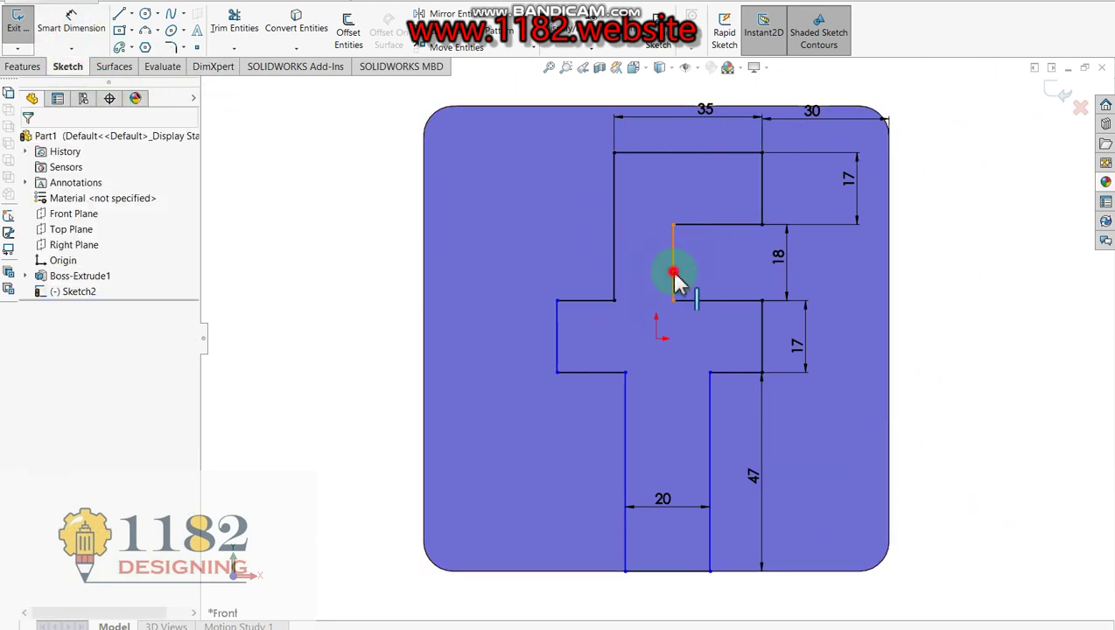
Step: Set the upper part of the f to 20 mm wide between its inner edges
{"action": "left_click", "coordinate": [674, 279]}
{"action": "left_click", "coordinate": [66, 25]}
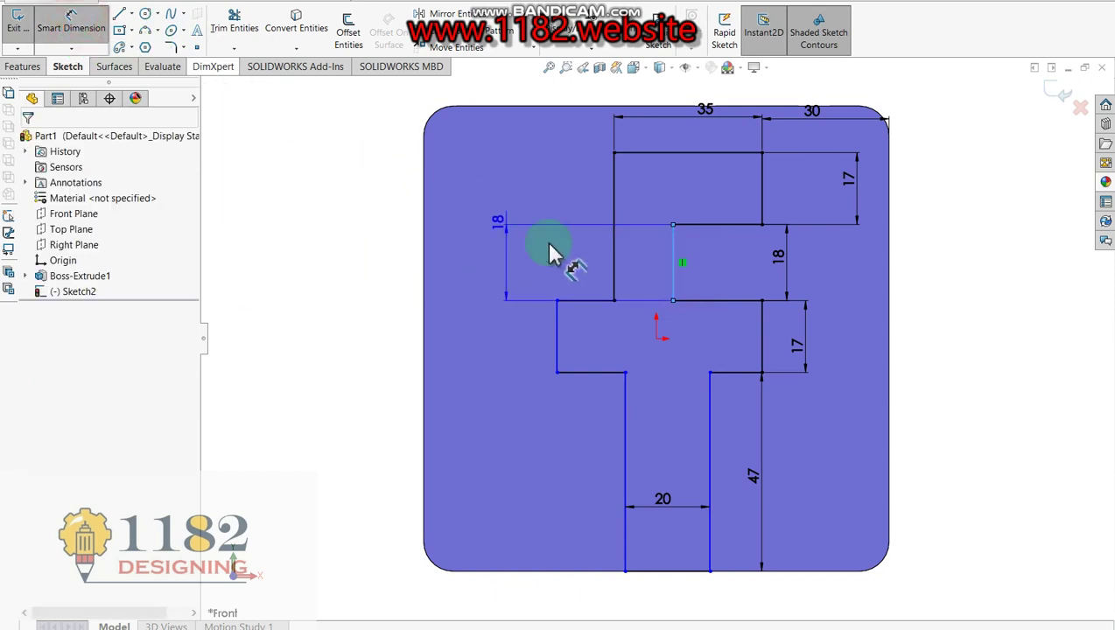
{"action": "left_click", "coordinate": [616, 261]}
{"action": "left_click", "coordinate": [636, 262]}
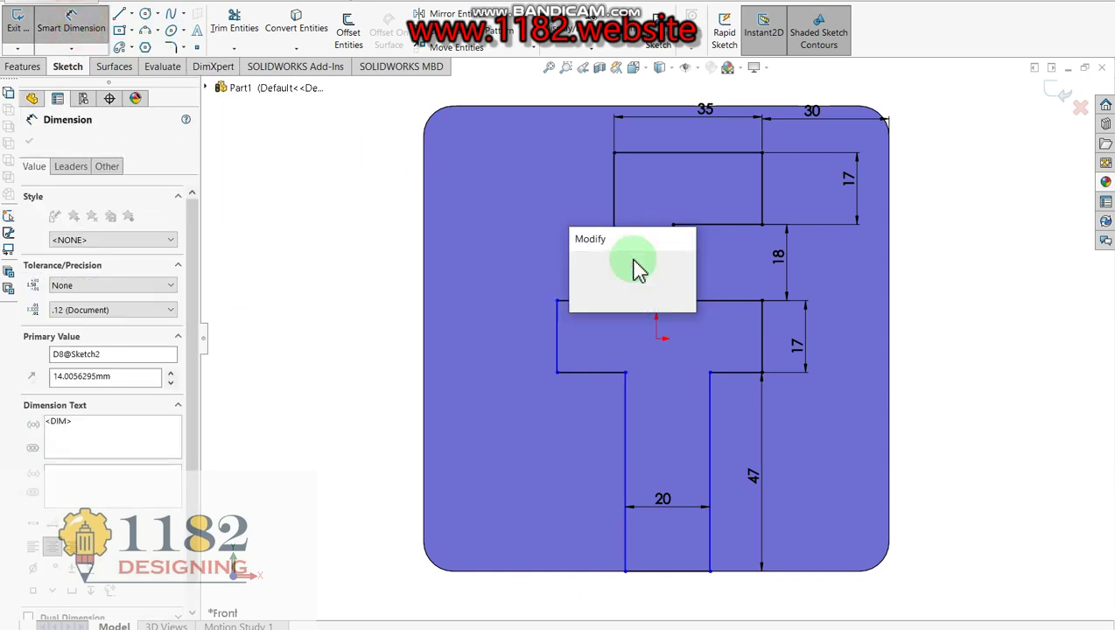
{"action": "type", "text": "20"}
{"action": "key", "text": "Return"}
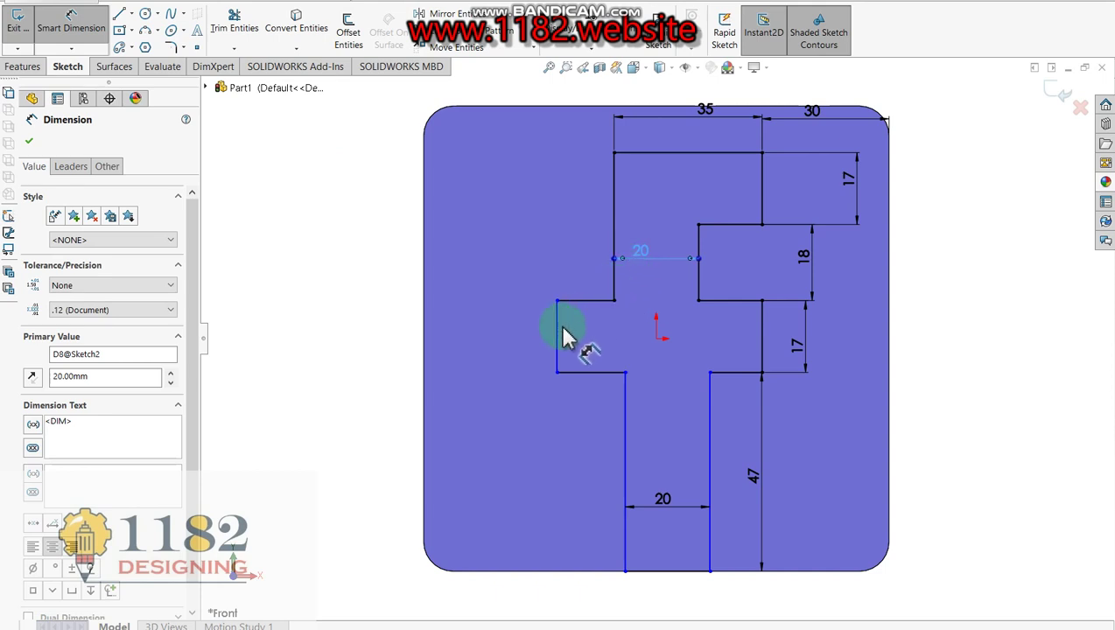
Step: Dimension the crossbar's left overhang to 10 mm
{"action": "left_click", "coordinate": [558, 333]}
{"action": "left_click", "coordinate": [617, 287]}
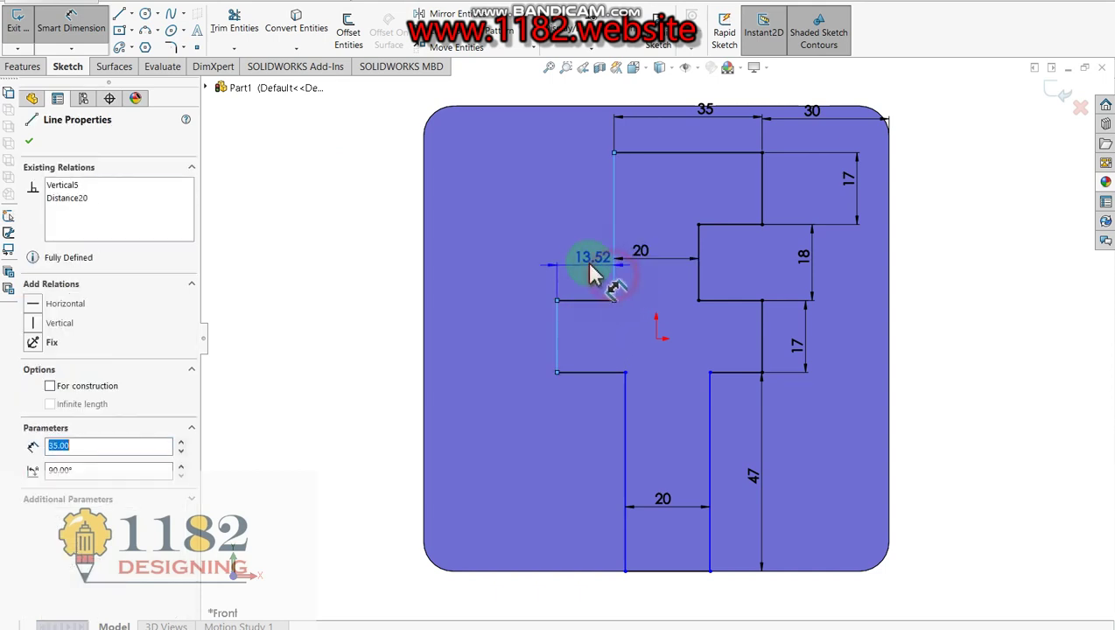
{"action": "left_click", "coordinate": [588, 272]}
{"action": "type", "text": "10"}
{"action": "key", "text": "Return"}
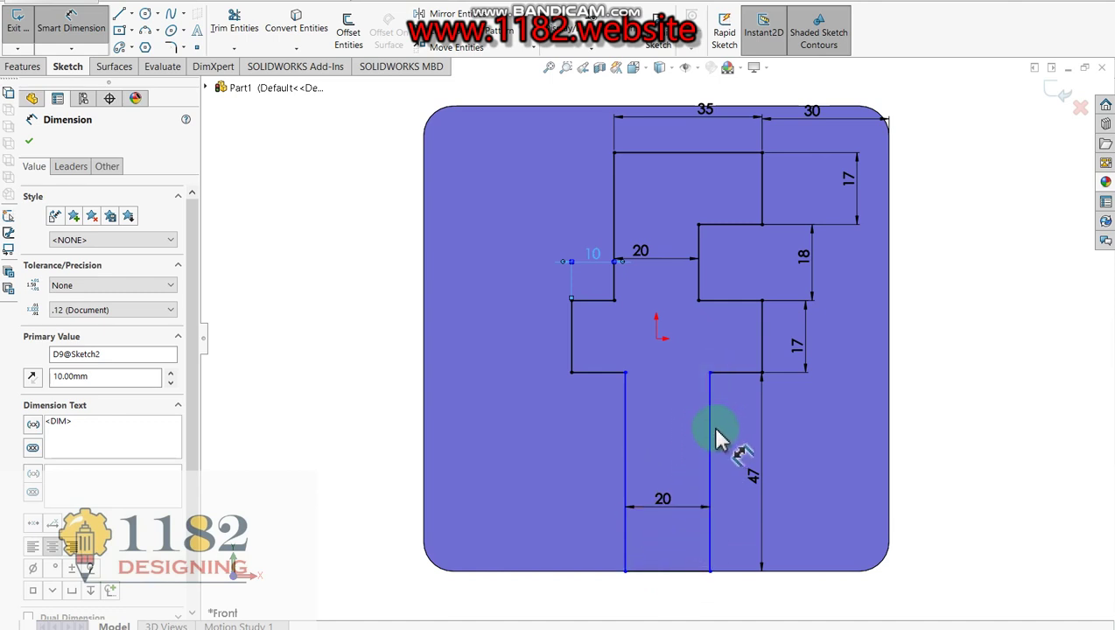
{"action": "key", "text": "Escape"}
{"action": "left_click", "coordinate": [696, 282]}
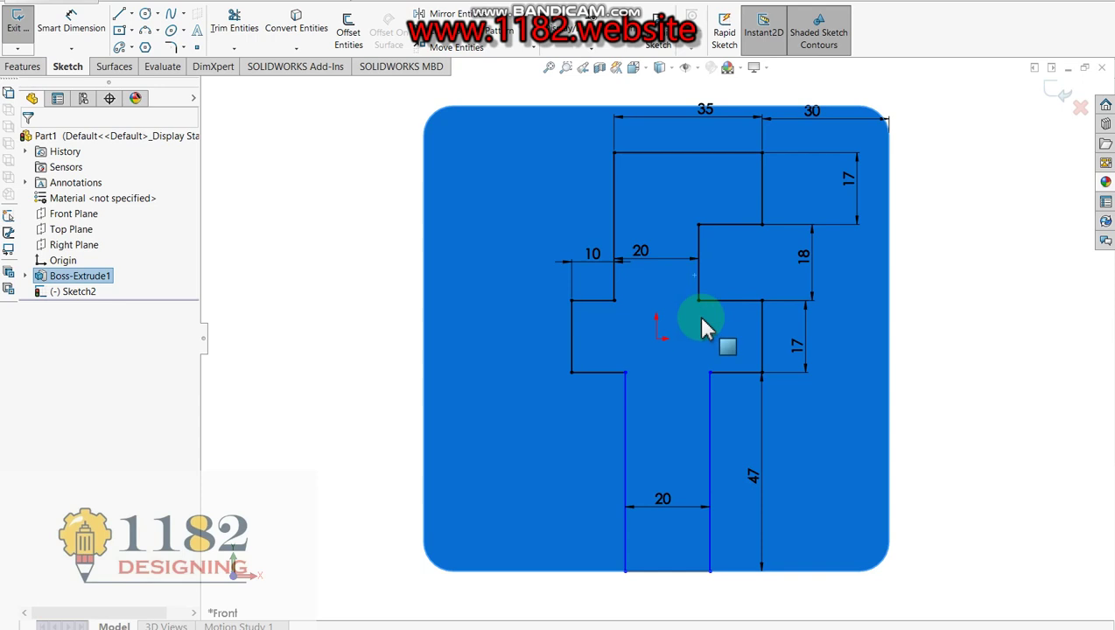
Step: Make the upper and lower right edges of the 'f' stem collinear
{"action": "left_click", "coordinate": [698, 275]}
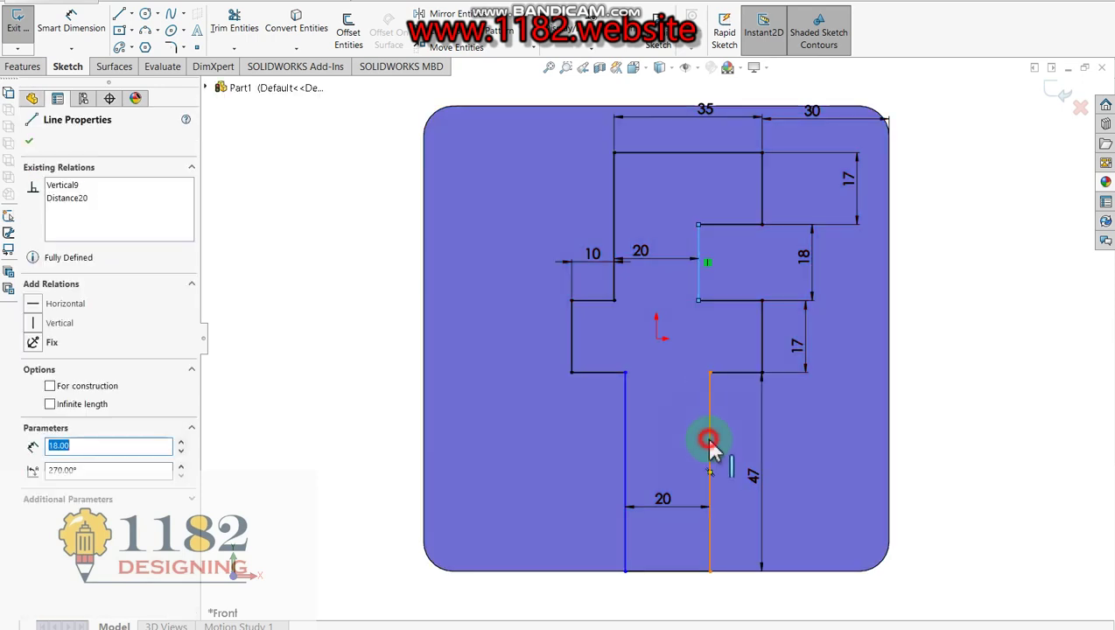
{"action": "left_click", "coordinate": [709, 442], "text": "ctrl"}
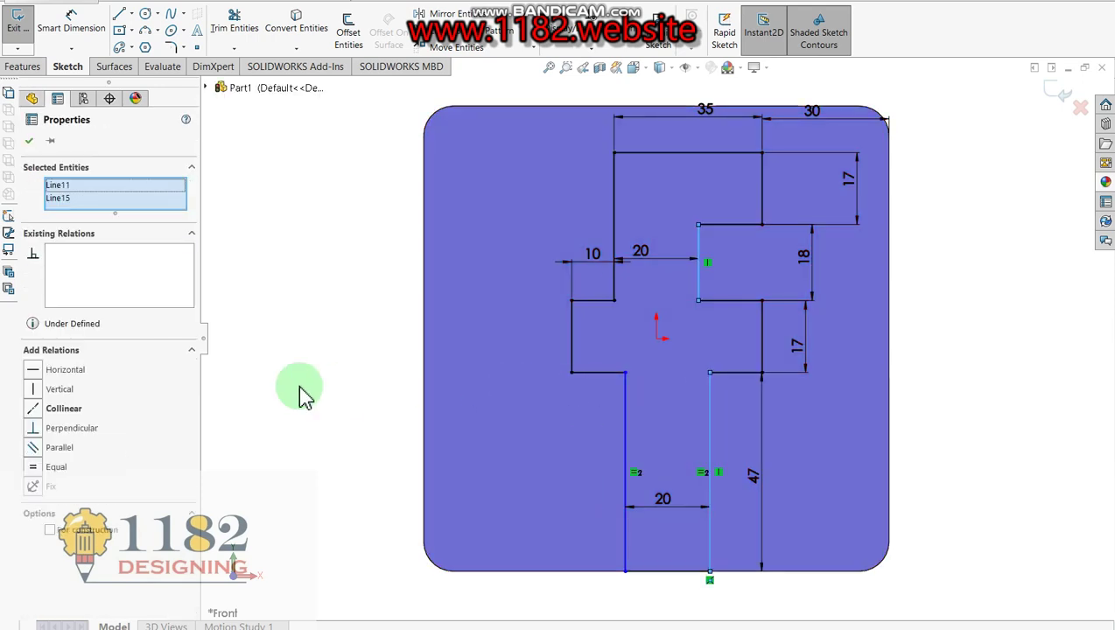
{"action": "left_click", "coordinate": [33, 408]}
{"action": "left_click", "coordinate": [362, 225]}
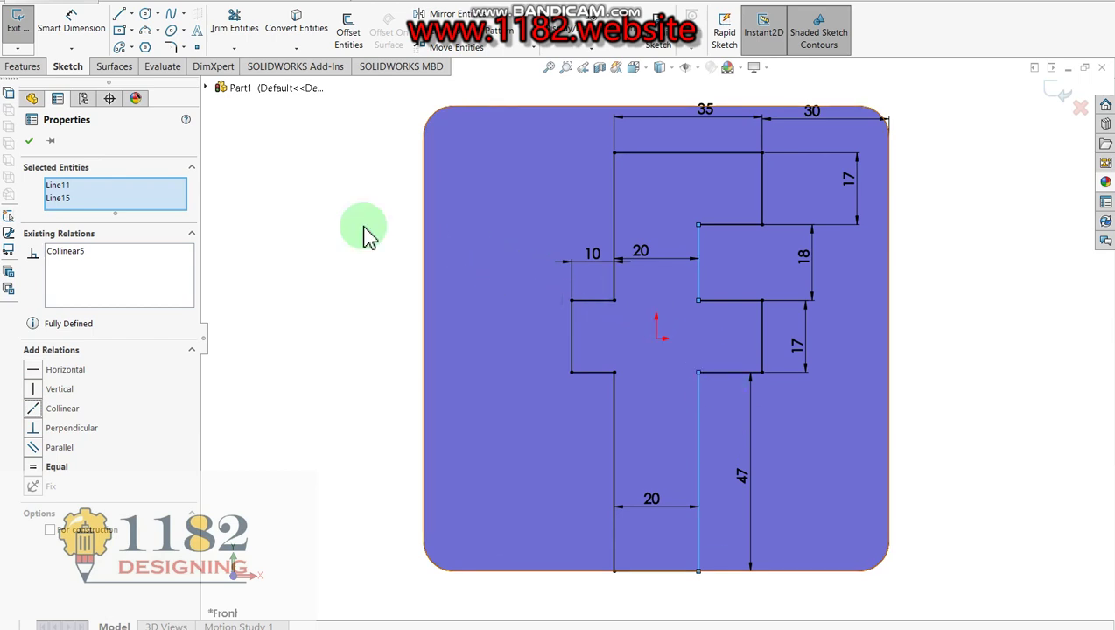
{"action": "left_click", "coordinate": [28, 140]}
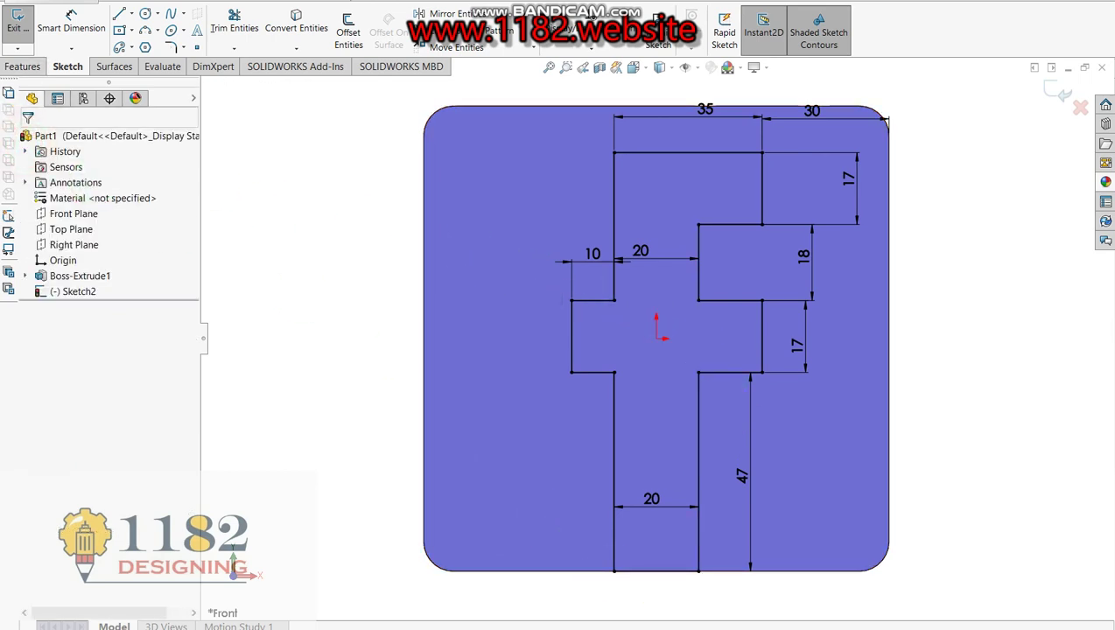
Step: On the reference drawing, circle the 35 dimension, the R15 radius and the R5 corner
{"action": "key", "text": "alt+Tab"}
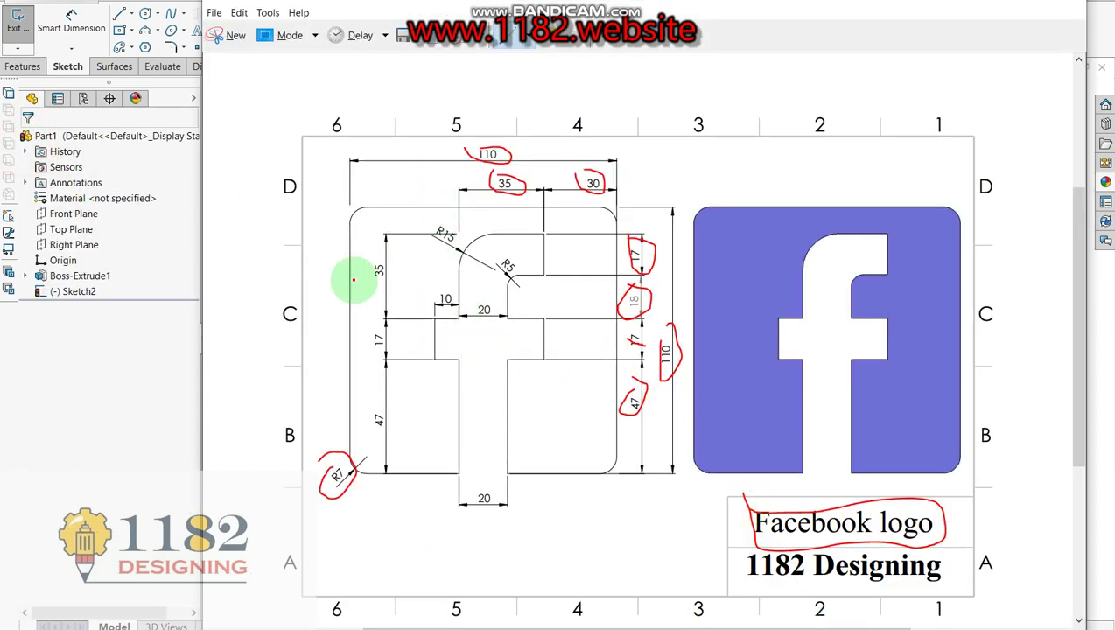
{"action": "left_click_drag", "start_coordinate": [374, 258], "coordinate": [350, 271]}
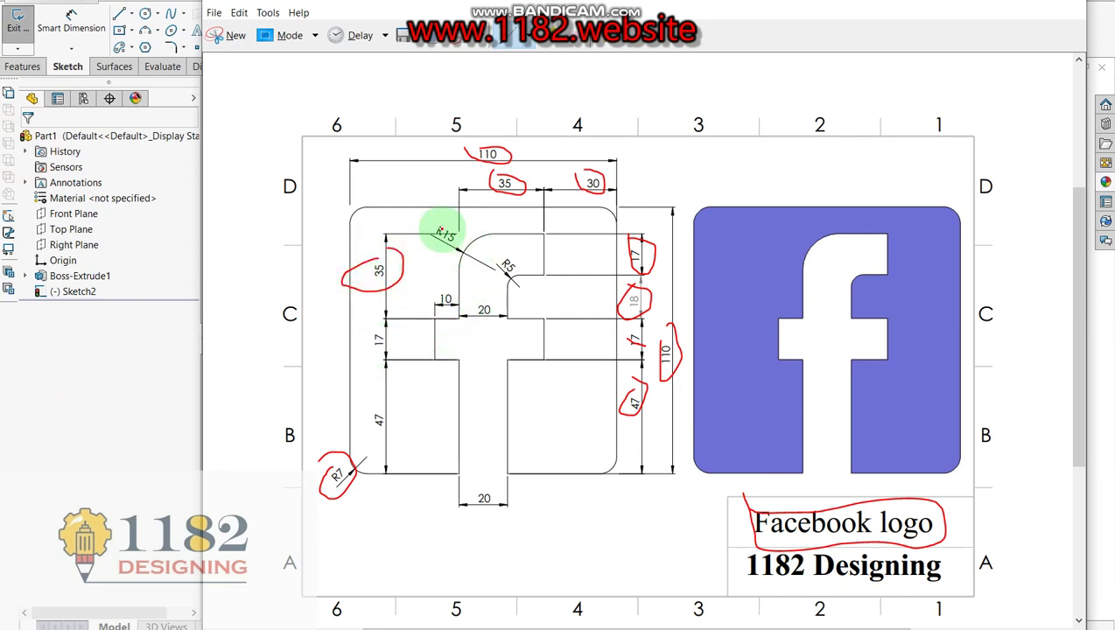
{"action": "left_click_drag", "start_coordinate": [431, 224], "coordinate": [428, 215]}
{"action": "mouse_move", "coordinate": [490, 248]}
{"action": "left_mouse_down"}
{"action": "mouse_move", "coordinate": [514, 298]}
{"action": "mouse_move", "coordinate": [490, 248]}
{"action": "left_mouse_up"}
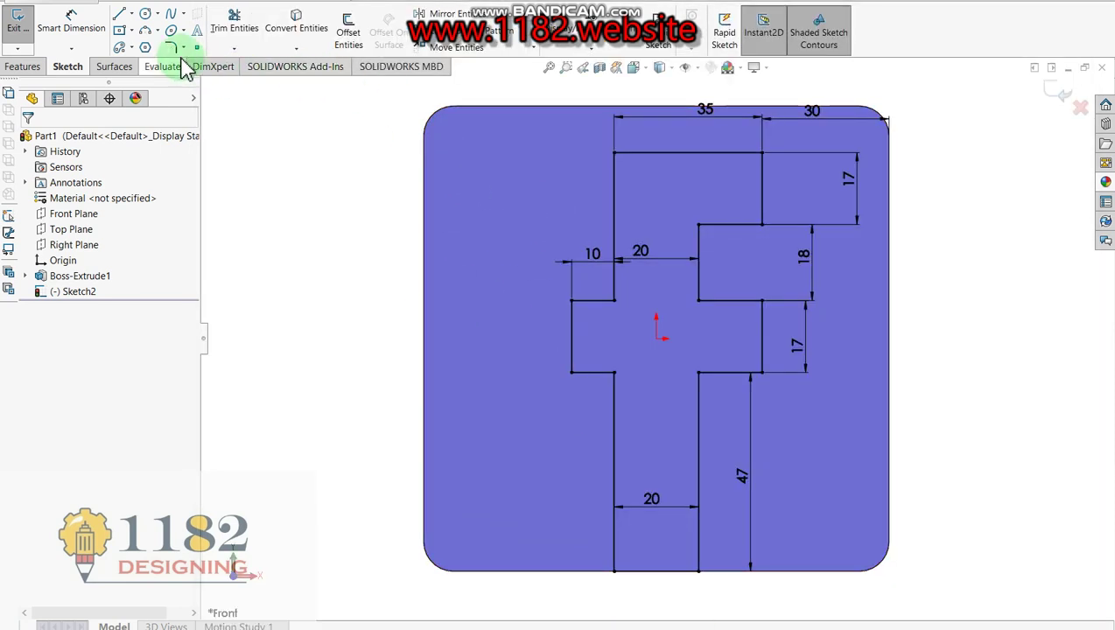
Step: Fillet the top-left corner of the 'f' outline with a 15 mm radius
{"action": "left_click", "coordinate": [172, 47]}
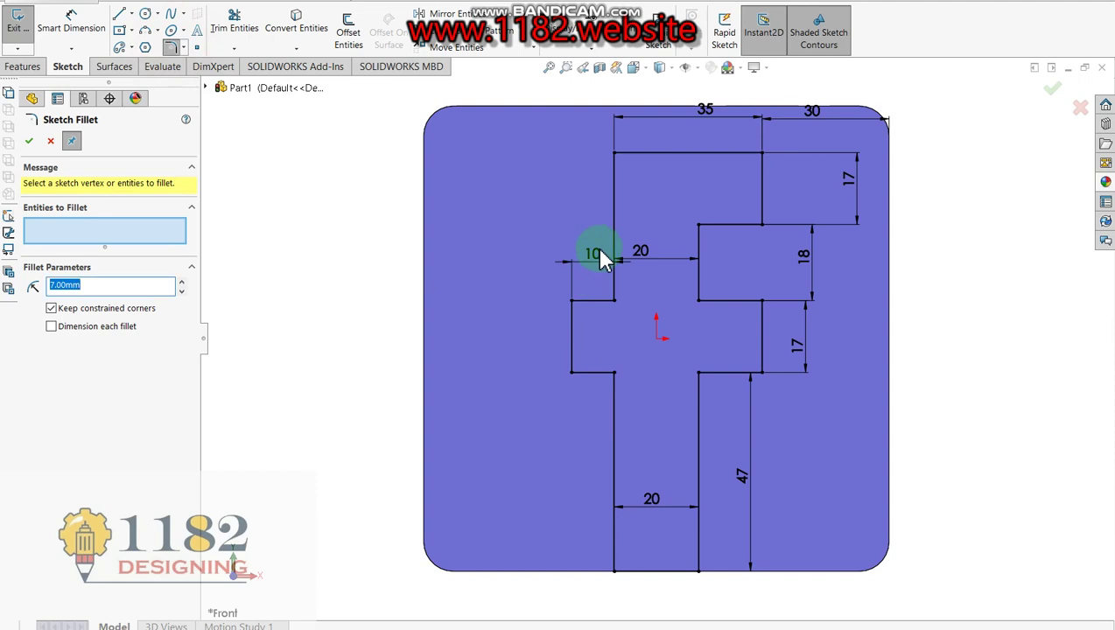
{"action": "type", "text": "1"}
{"action": "type", "text": "5"}
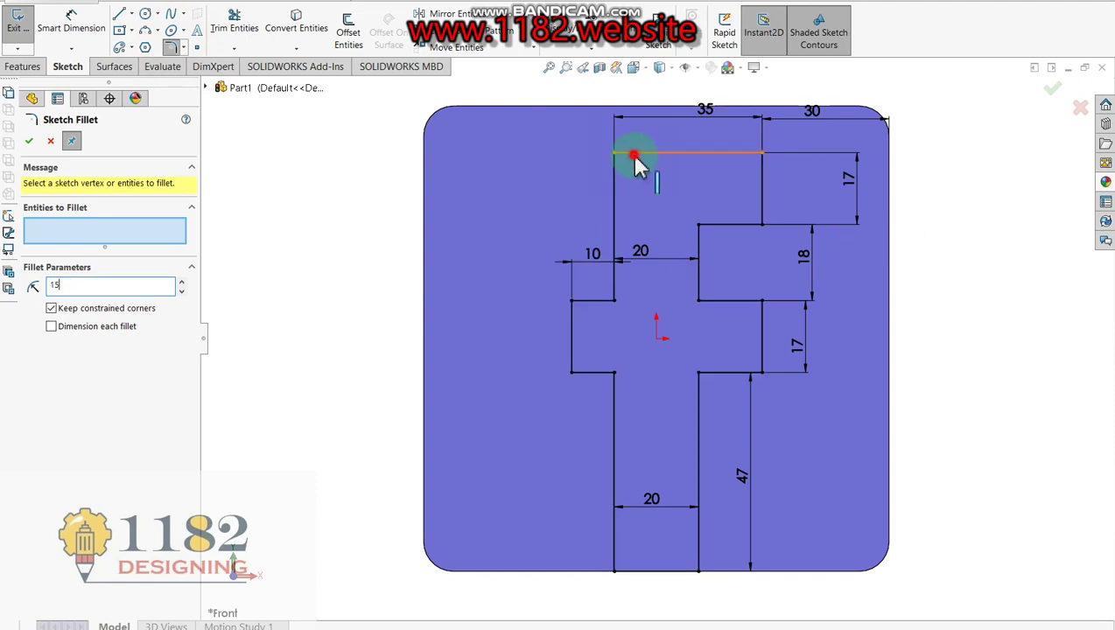
{"action": "left_click", "coordinate": [631, 153]}
{"action": "left_click", "coordinate": [615, 210]}
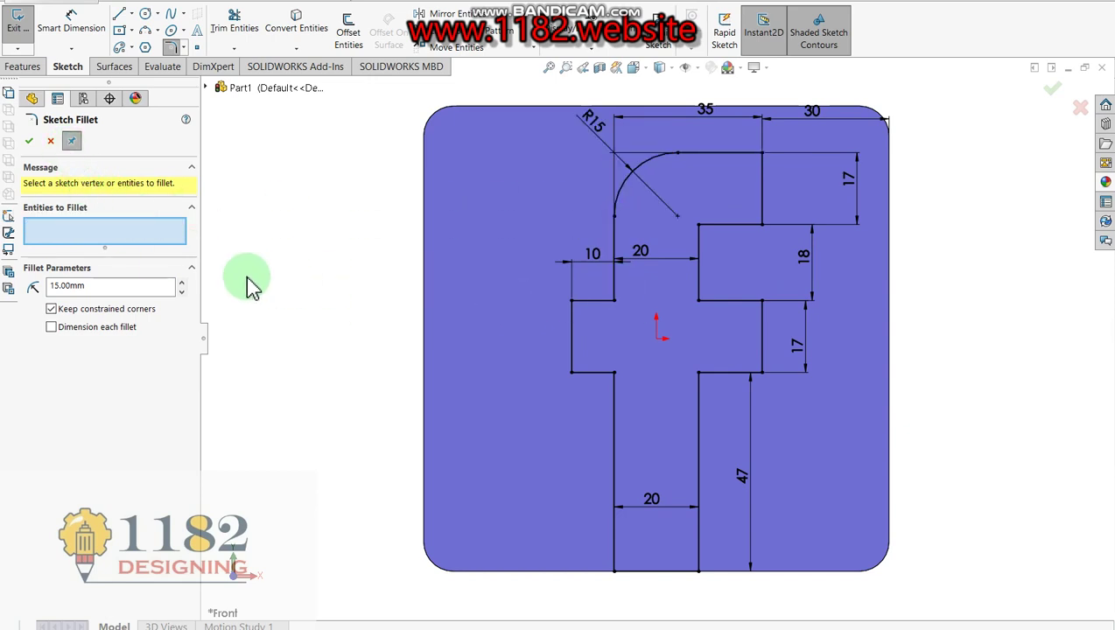
{"action": "left_click", "coordinate": [147, 286]}
Step: Fillet the inner step corner with a 5 mm radius and exit the sketch
{"action": "left_click_drag", "start_coordinate": [147, 287], "coordinate": [40, 285]}
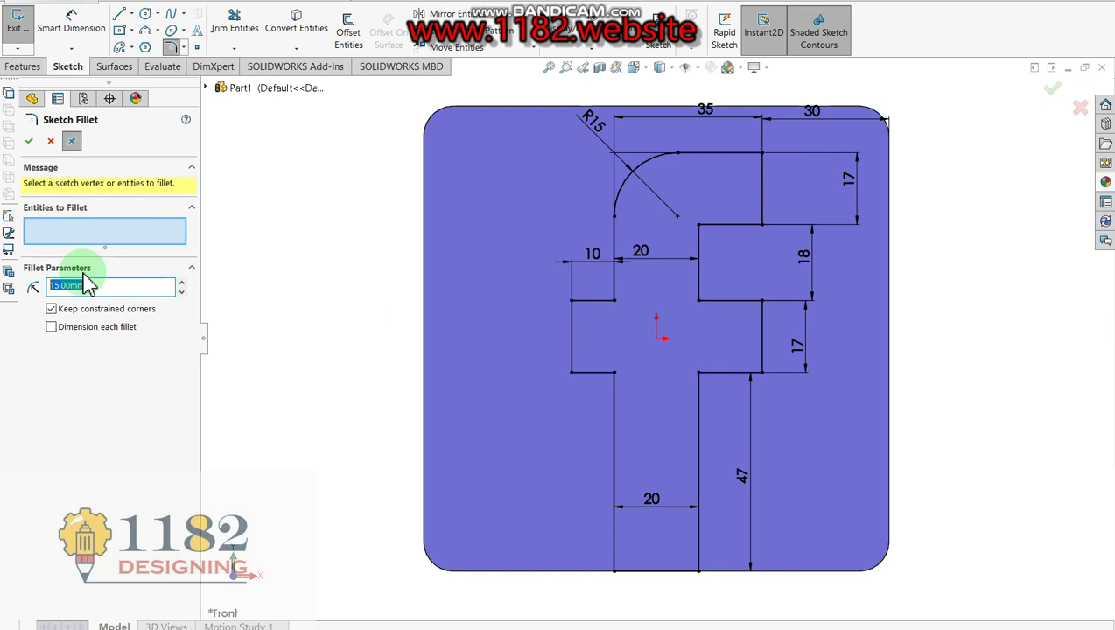
{"action": "type", "text": "5"}
{"action": "key", "text": "Return"}
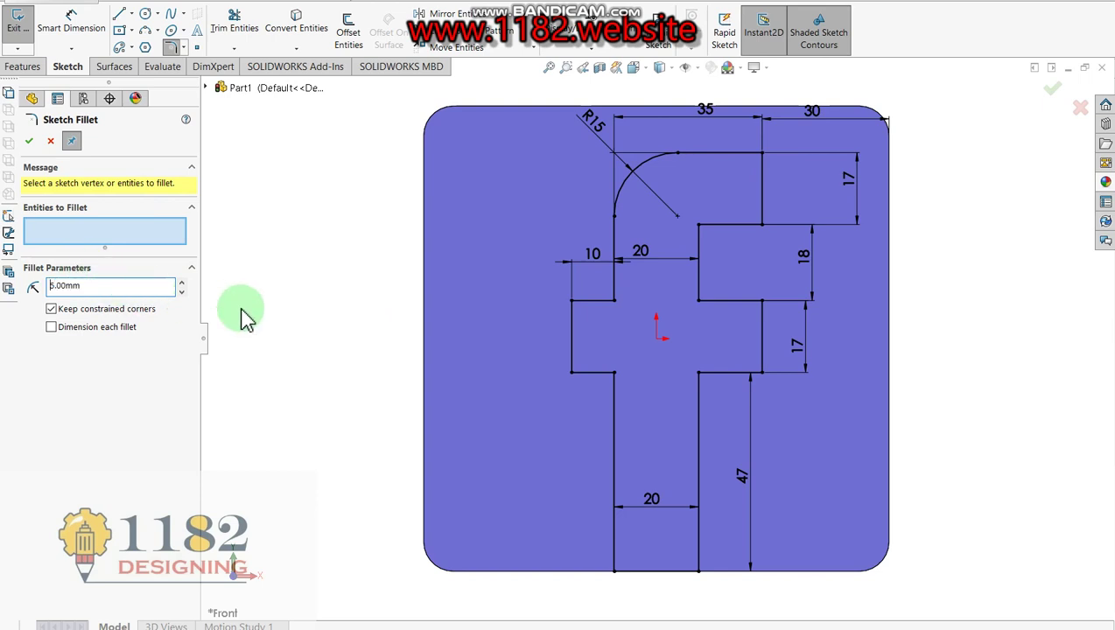
{"action": "left_click", "coordinate": [711, 226]}
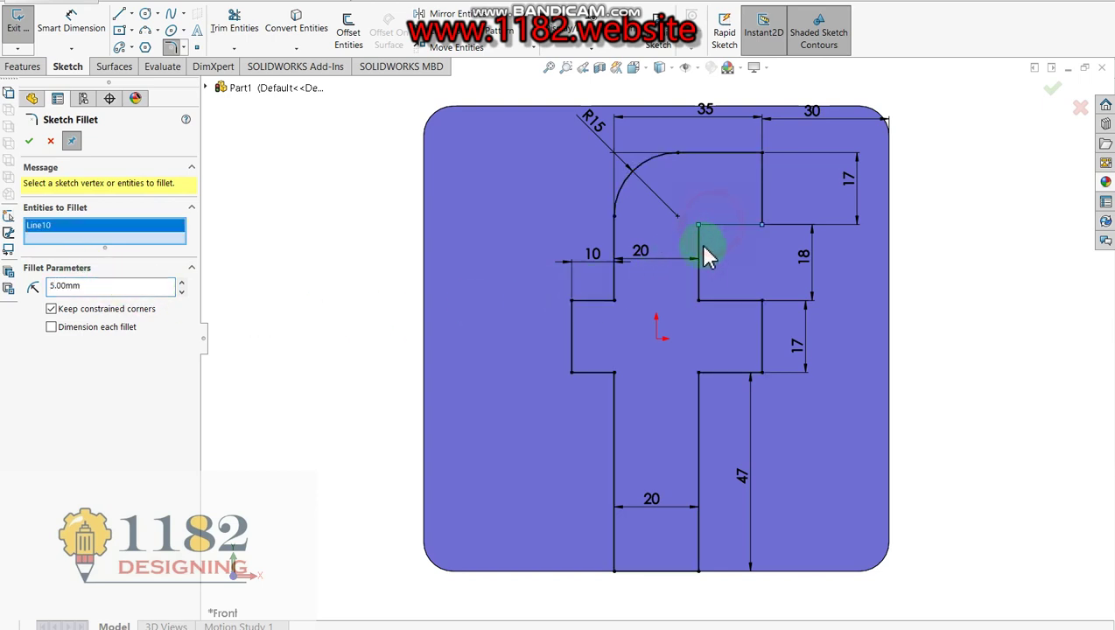
{"action": "left_click", "coordinate": [29, 141]}
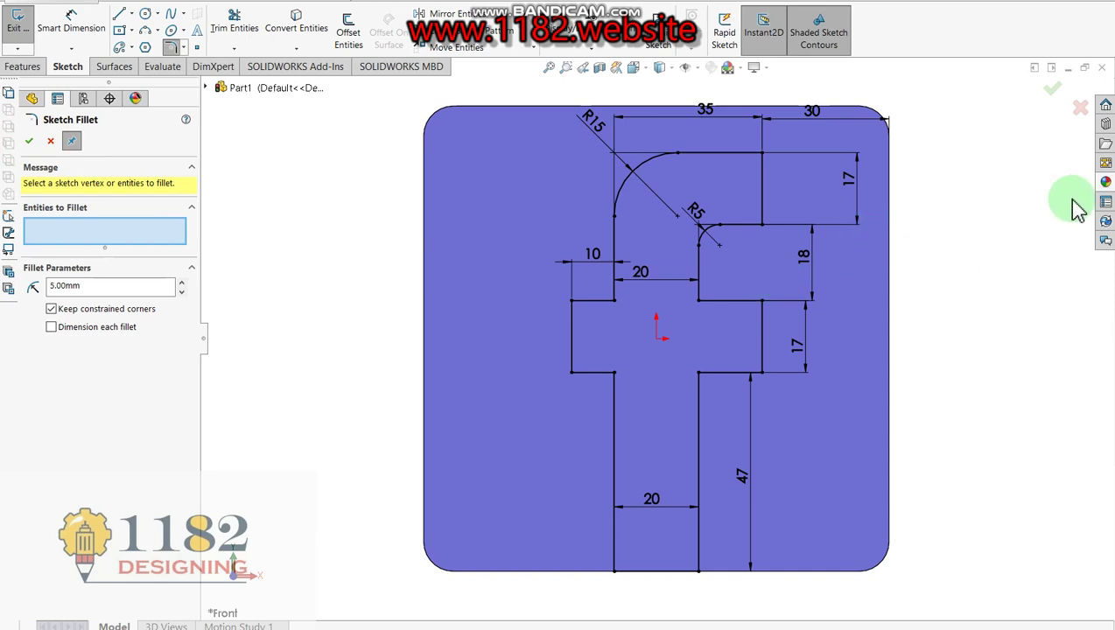
{"action": "left_click", "coordinate": [29, 140]}
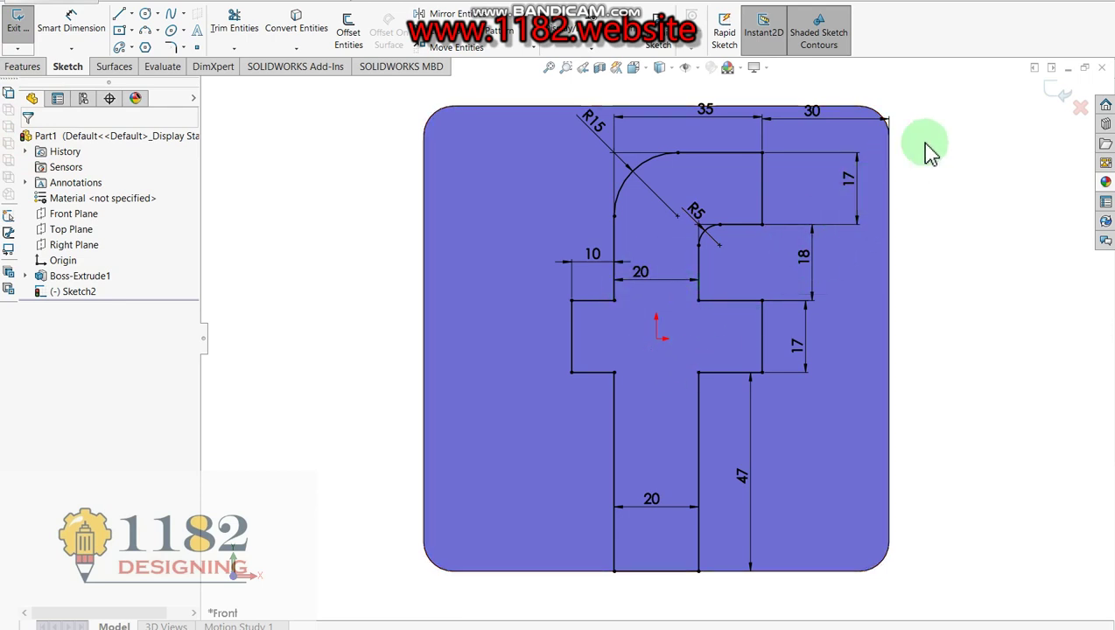
{"action": "left_click", "coordinate": [1062, 95]}
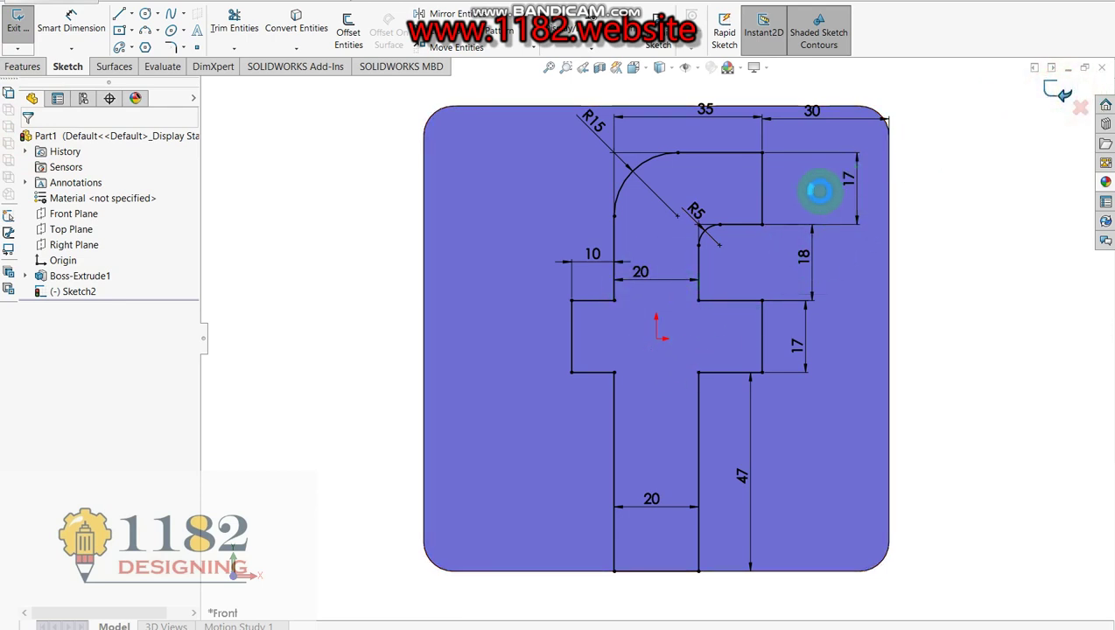
Step: Extrude-cut the 'f' sketch through the plate using a Mid Plane end condition
{"action": "right_click_drag", "start_coordinate": [820, 191], "coordinate": [824, 212]}
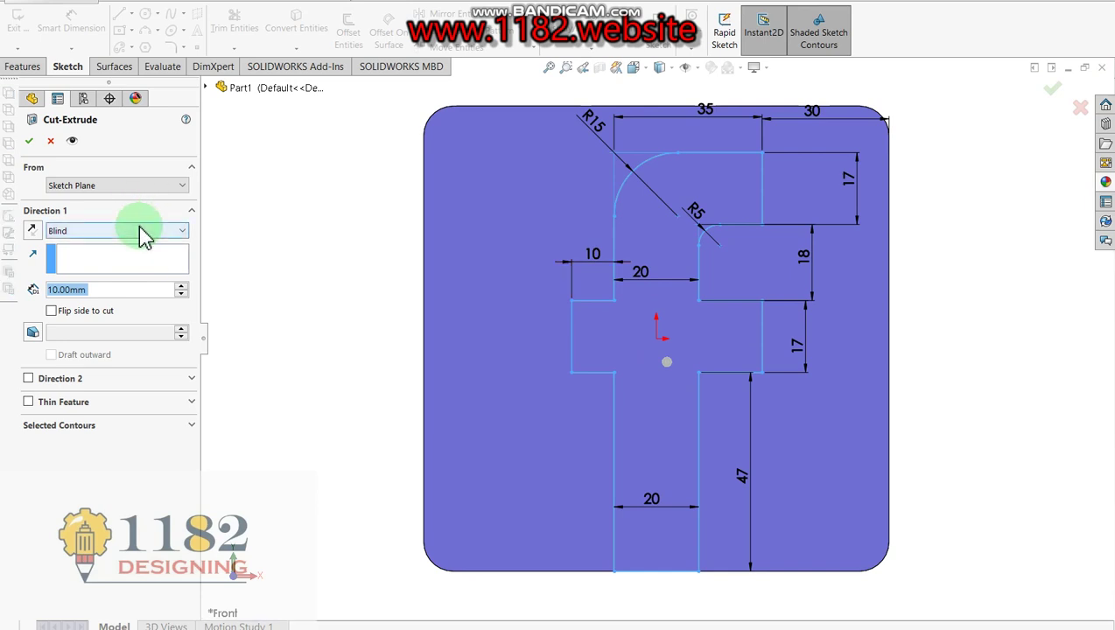
{"action": "left_click_drag", "start_coordinate": [142, 237], "coordinate": [100, 344]}
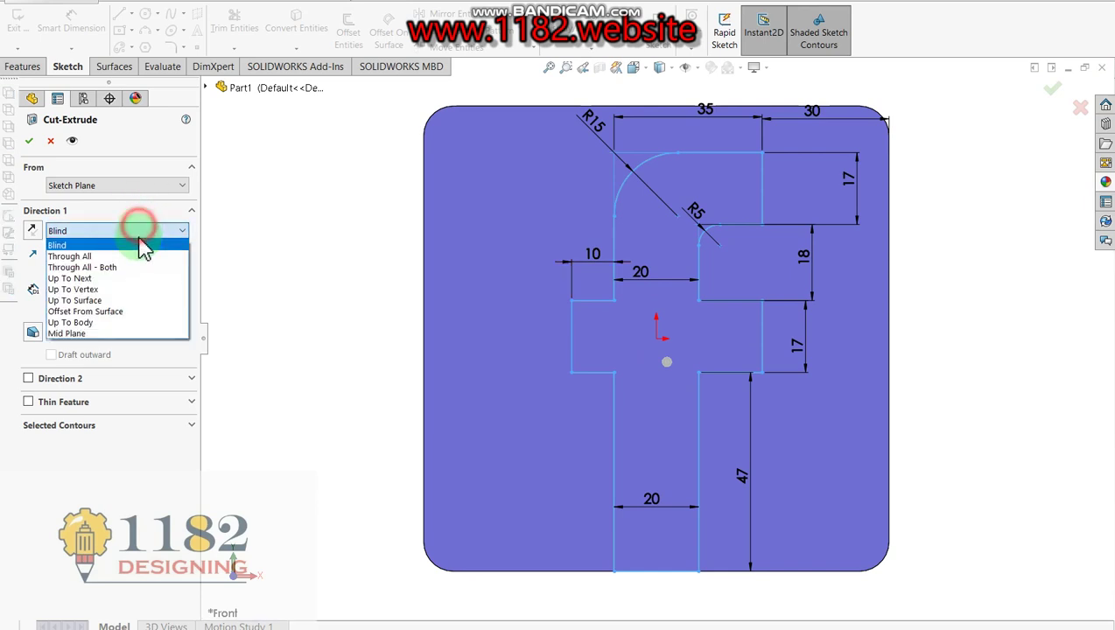
{"action": "left_click", "coordinate": [99, 335]}
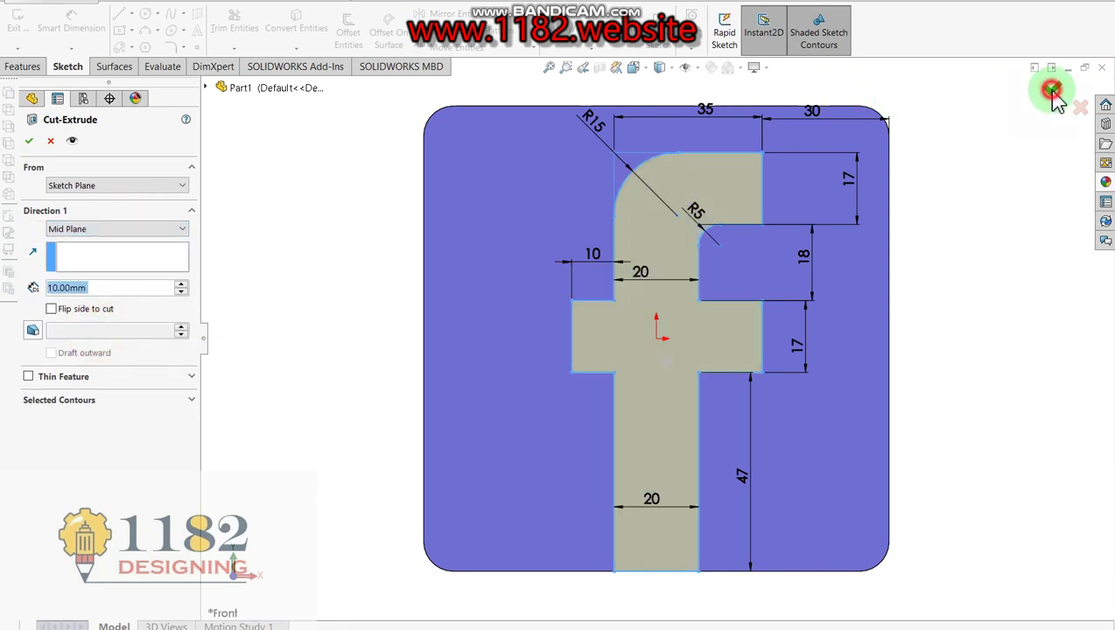
{"action": "left_click", "coordinate": [1053, 94]}
{"action": "left_click", "coordinate": [995, 201]}
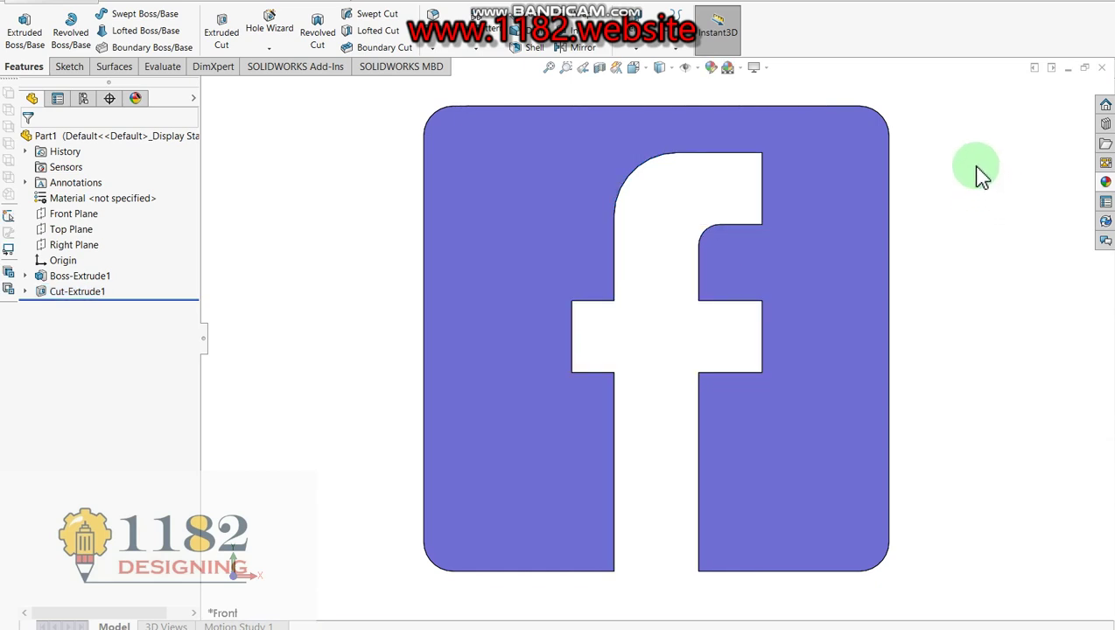
Step: Zoom out to isometric view and bring up options for the cut feature
{"action": "key", "text": "z"}
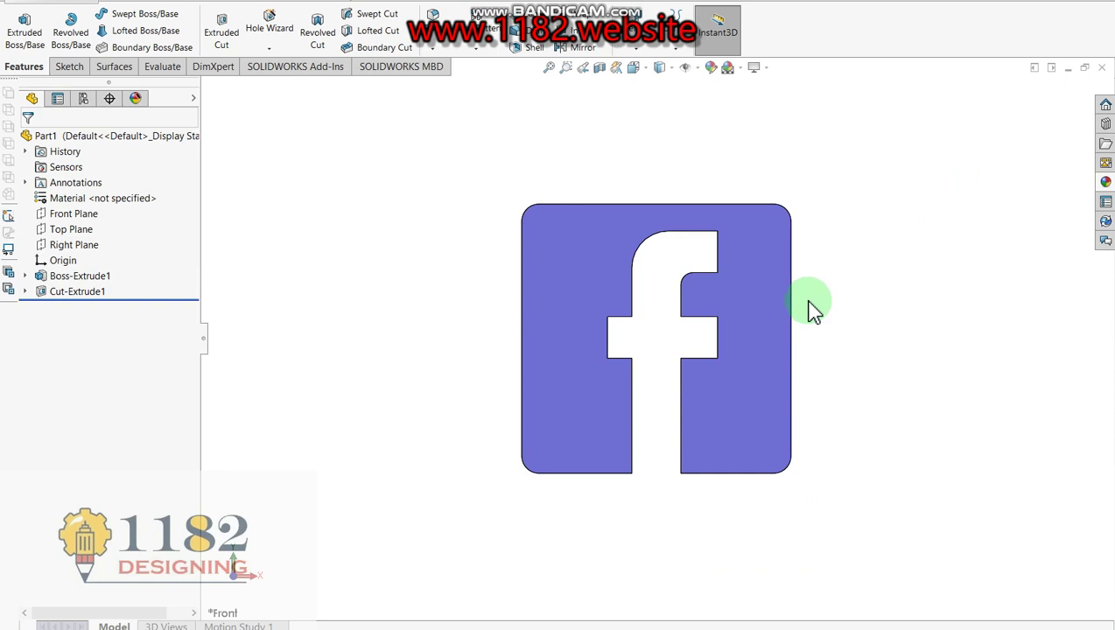
{"action": "key", "text": "ctrl+7"}
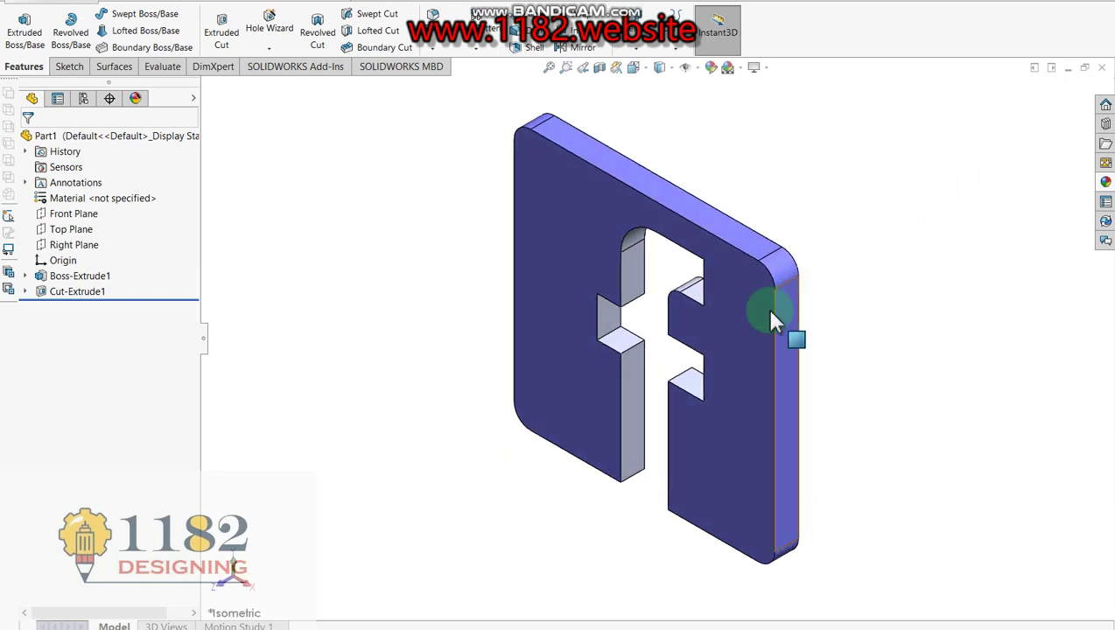
{"action": "left_click", "coordinate": [85, 297]}
{"action": "right_click", "coordinate": [88, 300]}
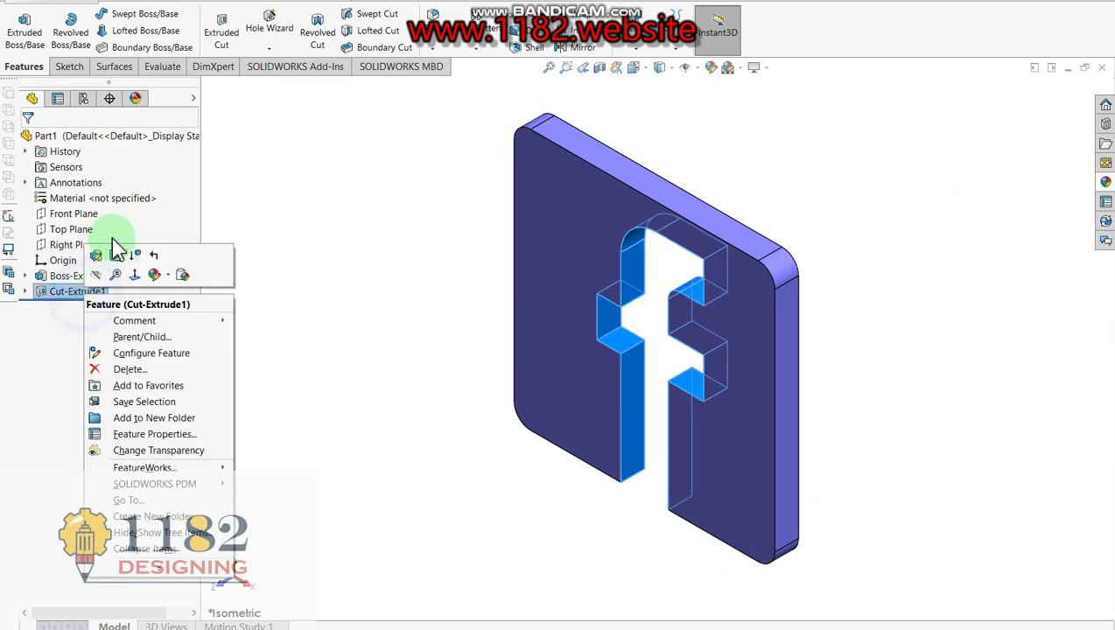
Step: Change Cut-Extrude1 to a reversed Blind cut into the plate
{"action": "left_click", "coordinate": [93, 256]}
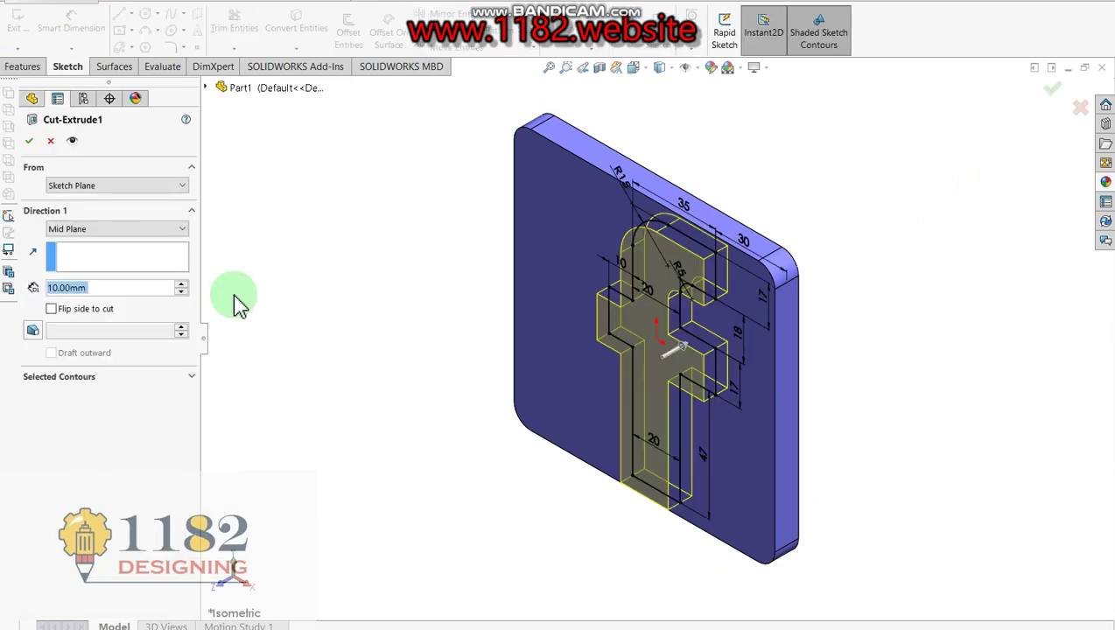
{"action": "left_click", "coordinate": [106, 229]}
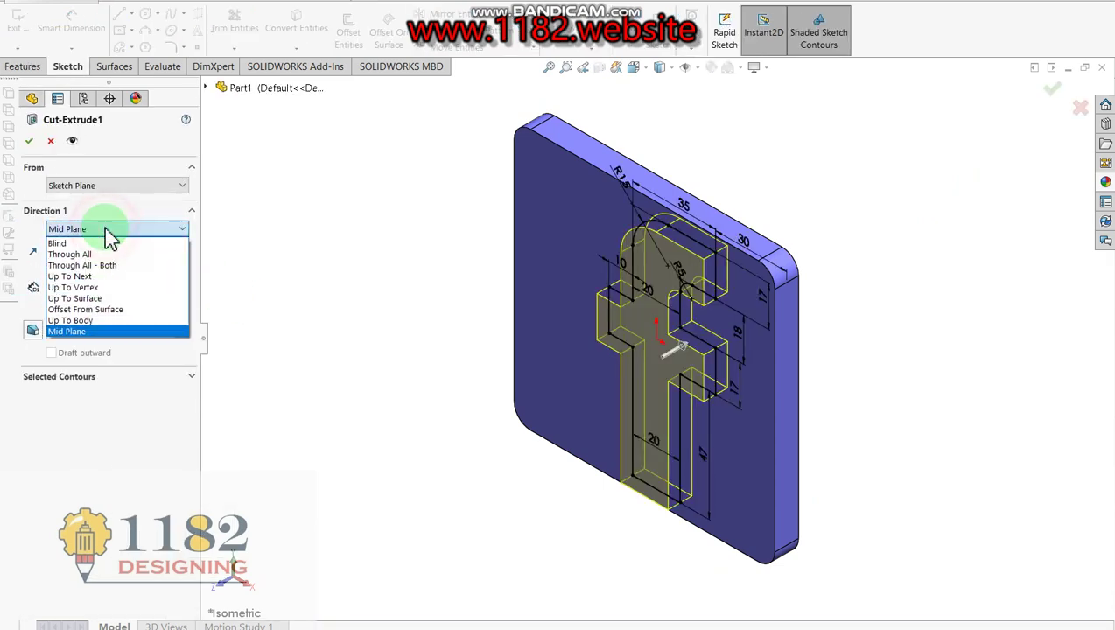
{"action": "left_click", "coordinate": [91, 232]}
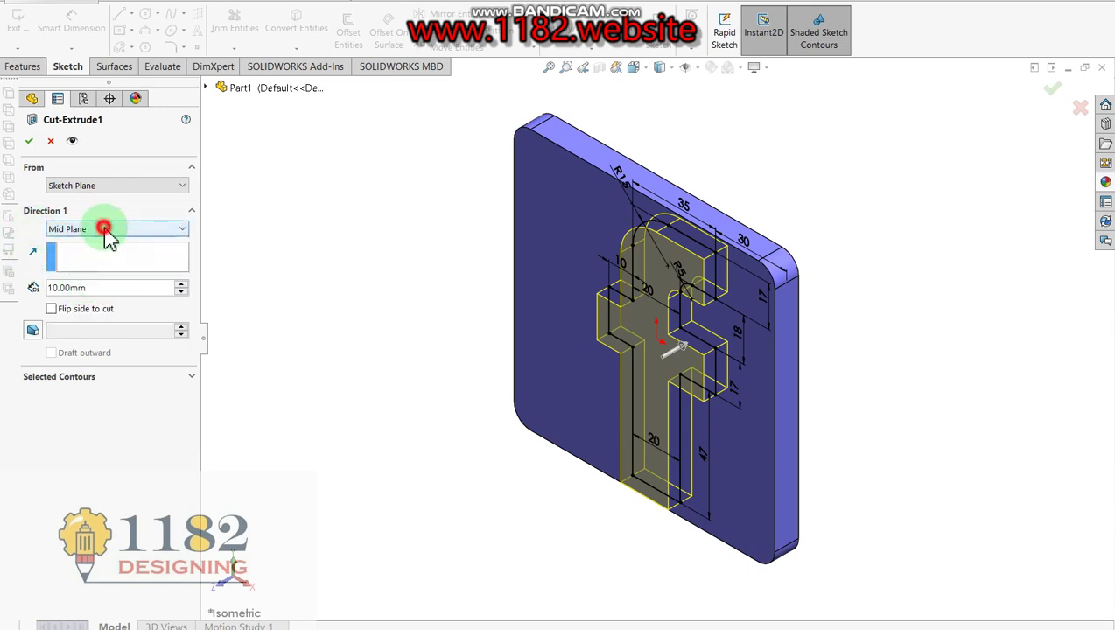
{"action": "left_click", "coordinate": [104, 231]}
{"action": "left_click", "coordinate": [57, 243]}
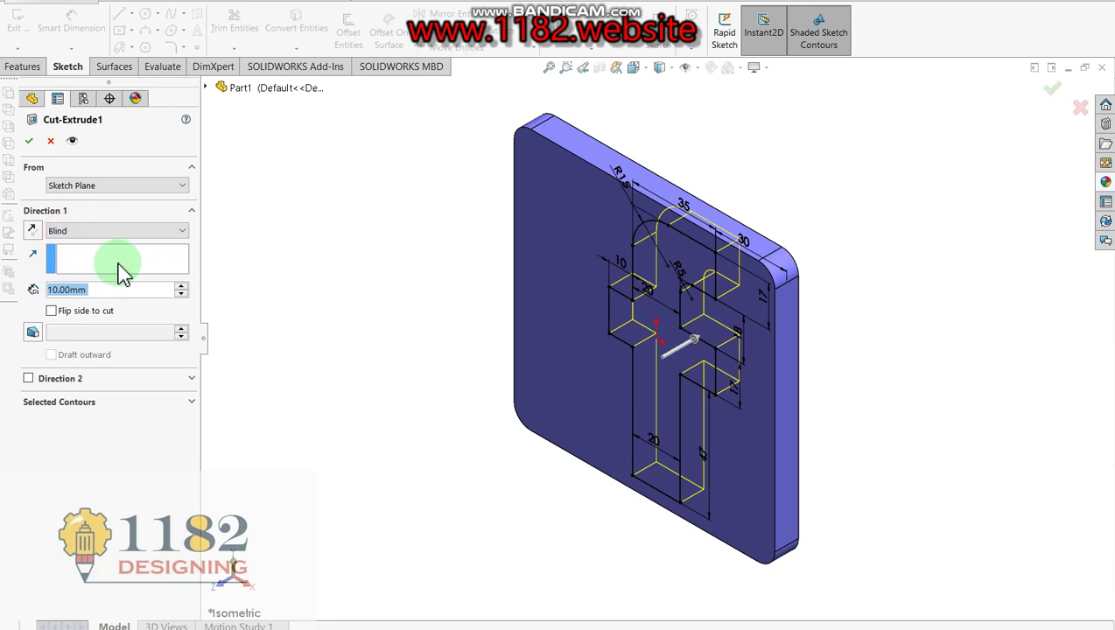
{"action": "left_click", "coordinate": [32, 231]}
{"action": "left_click", "coordinate": [29, 141]}
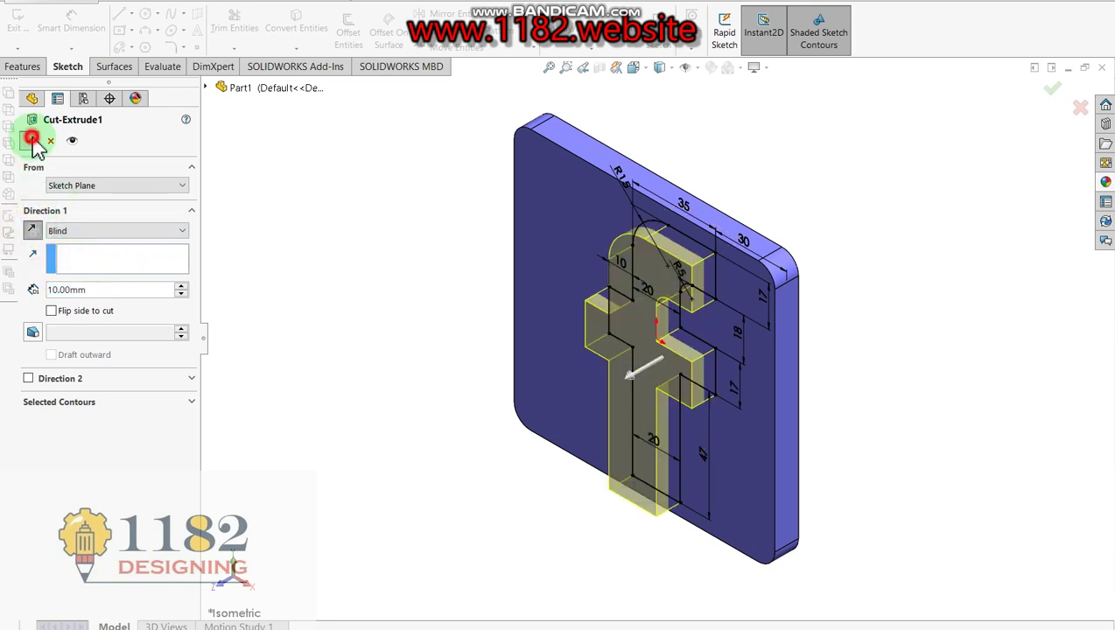
{"action": "left_click", "coordinate": [405, 344]}
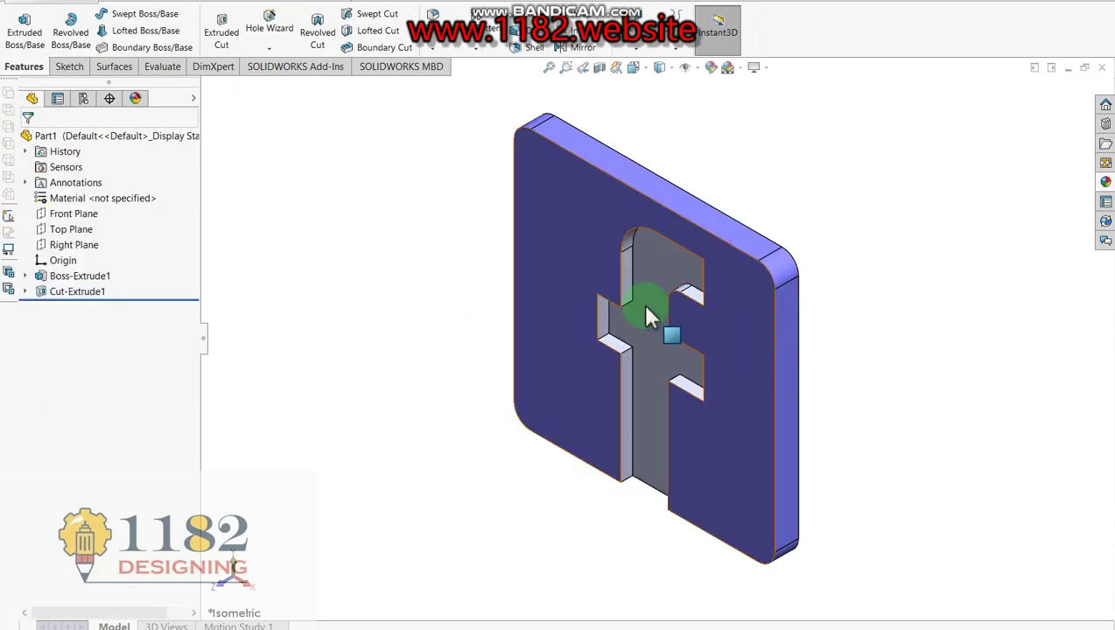
Step: Re-edit Cut-Extrude1 to Mid Plane, view the logo from the front, and show the reference drawing
{"action": "right_click", "coordinate": [65, 293]}
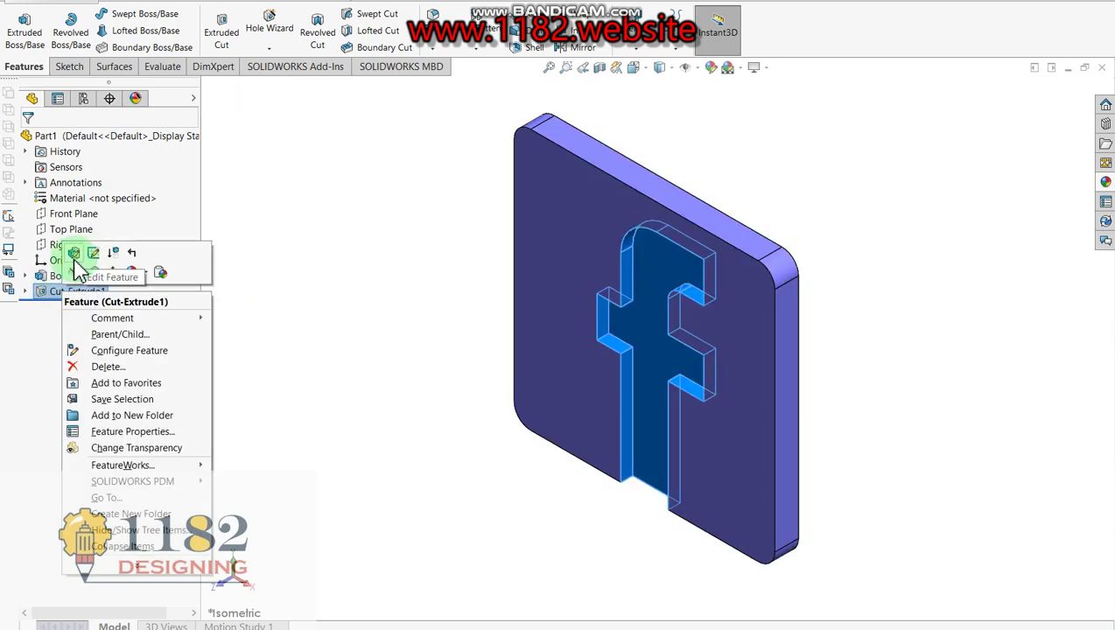
{"action": "left_click", "coordinate": [76, 253]}
{"action": "left_click", "coordinate": [103, 234]}
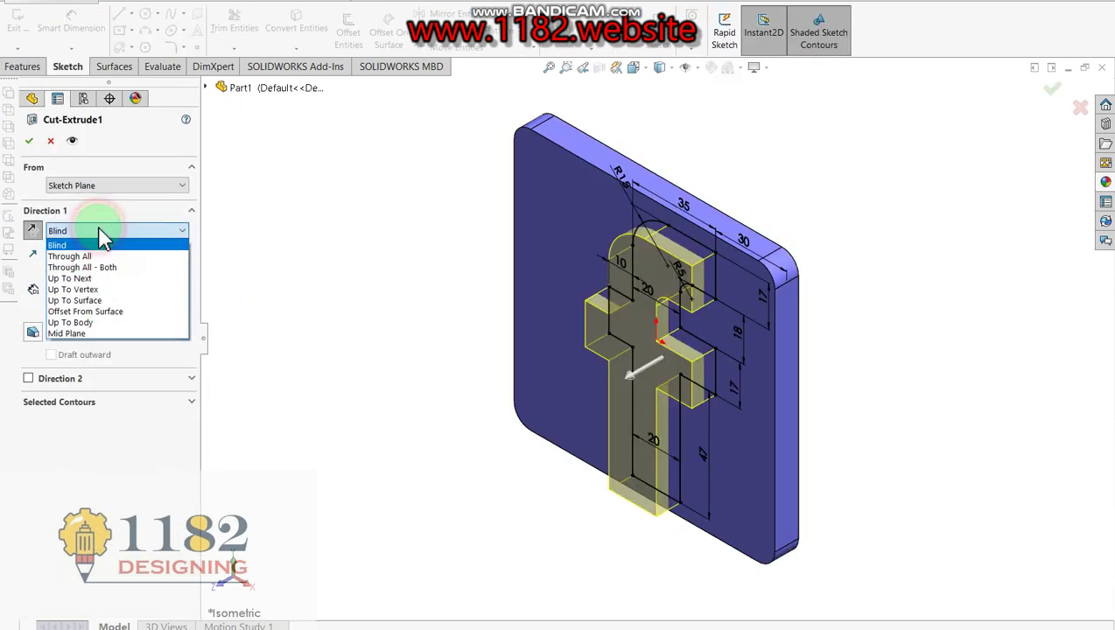
{"action": "left_click", "coordinate": [87, 334]}
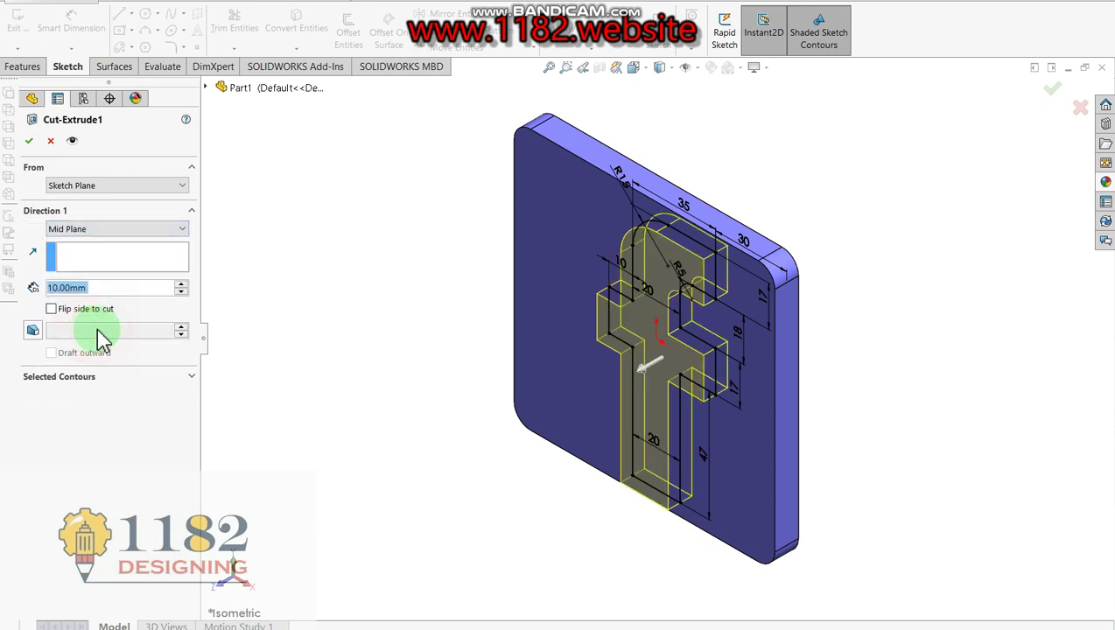
{"action": "left_click", "coordinate": [1059, 94]}
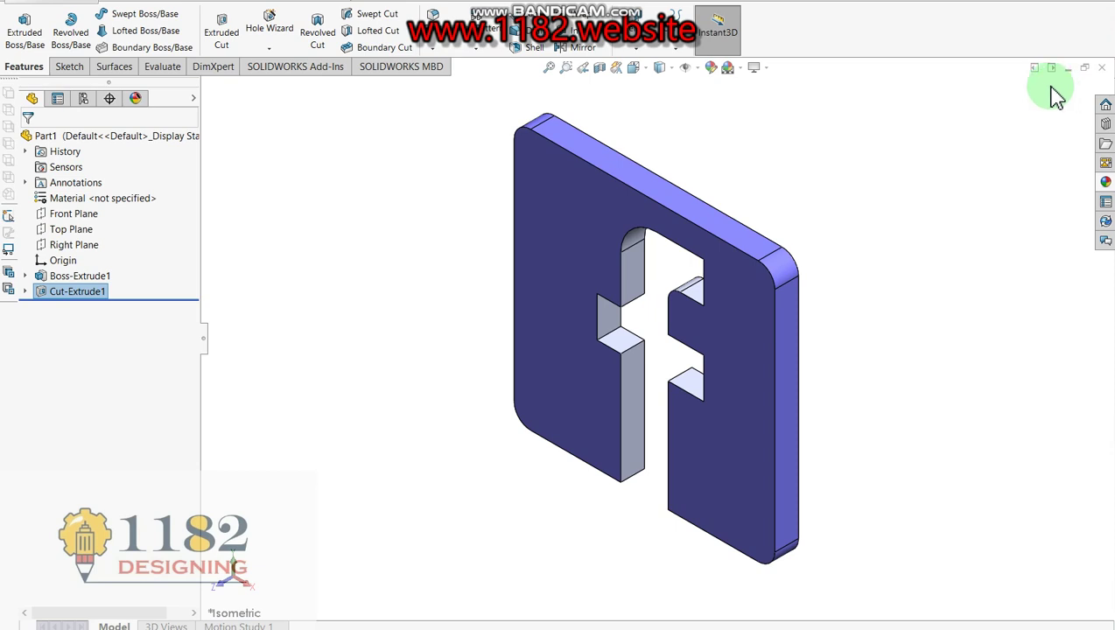
{"action": "key", "text": "ctrl+1"}
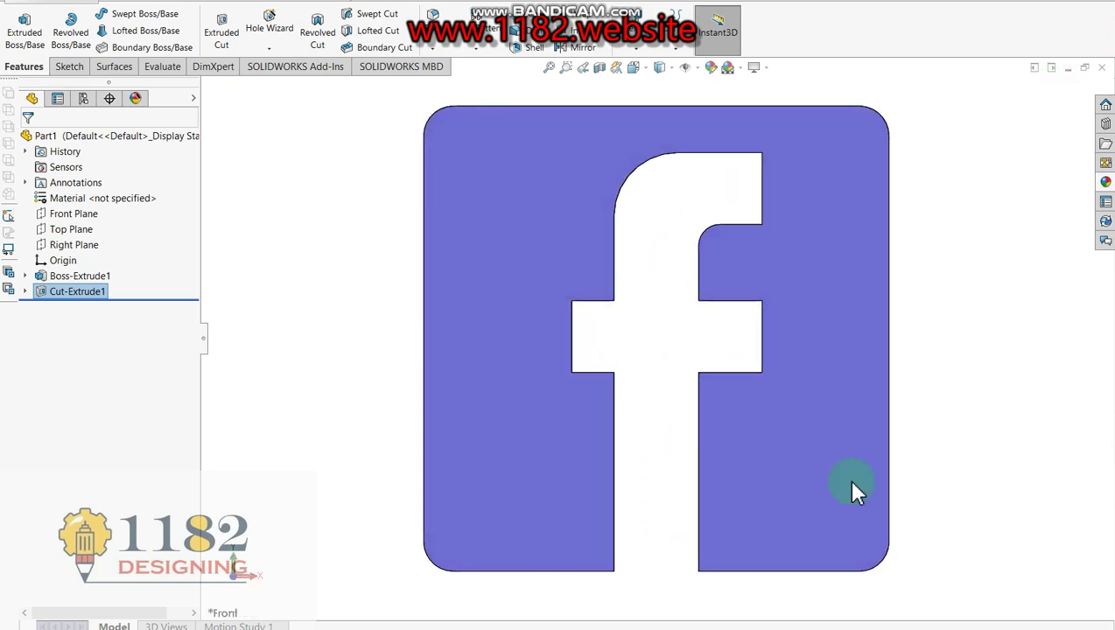
{"action": "key", "text": "alt+Tab"}
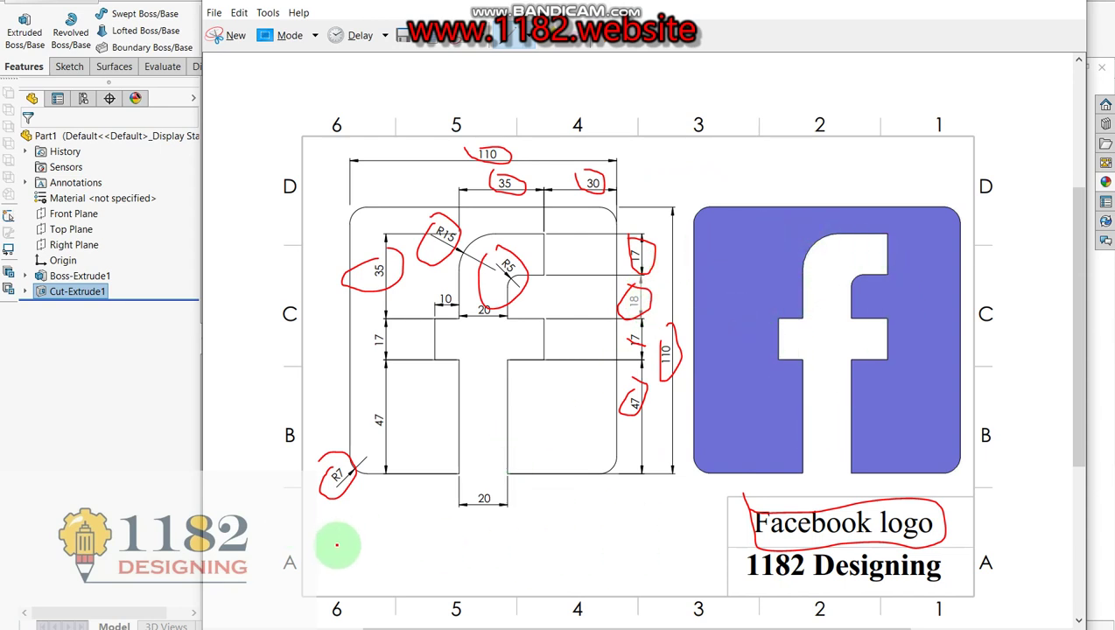
Step: Mark '1182 Designing' with red then blue pen strokes, then close Snipping Tool
{"action": "mouse_move", "coordinate": [740, 519]}
{"action": "left_mouse_down"}
{"action": "mouse_move", "coordinate": [736, 578]}
{"action": "mouse_move", "coordinate": [988, 591]}
{"action": "left_mouse_up"}
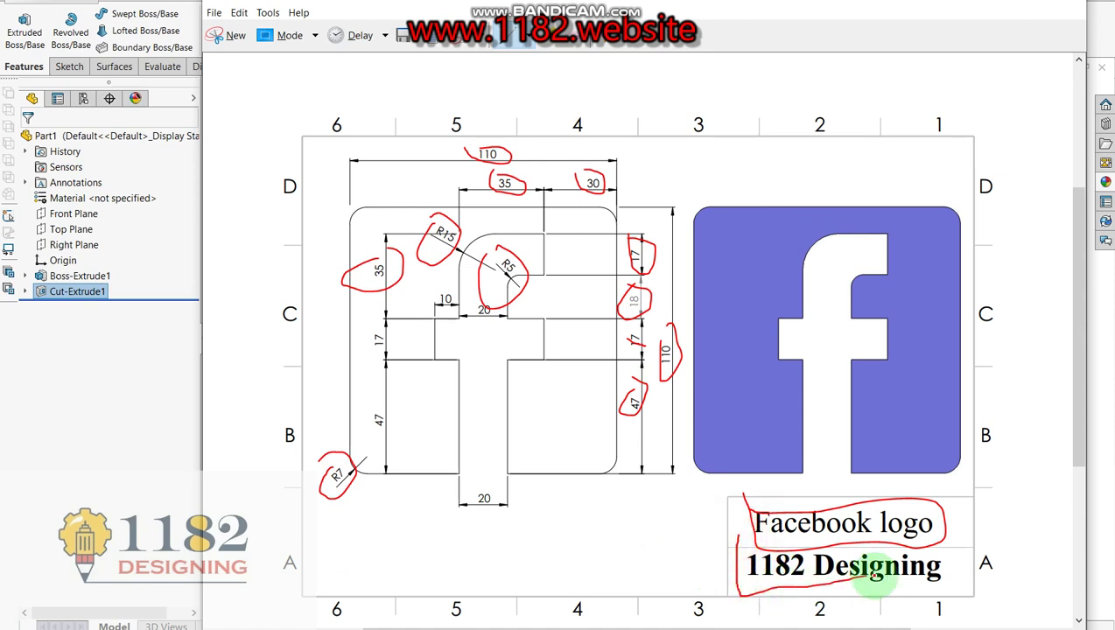
{"action": "left_click", "coordinate": [531, 52]}
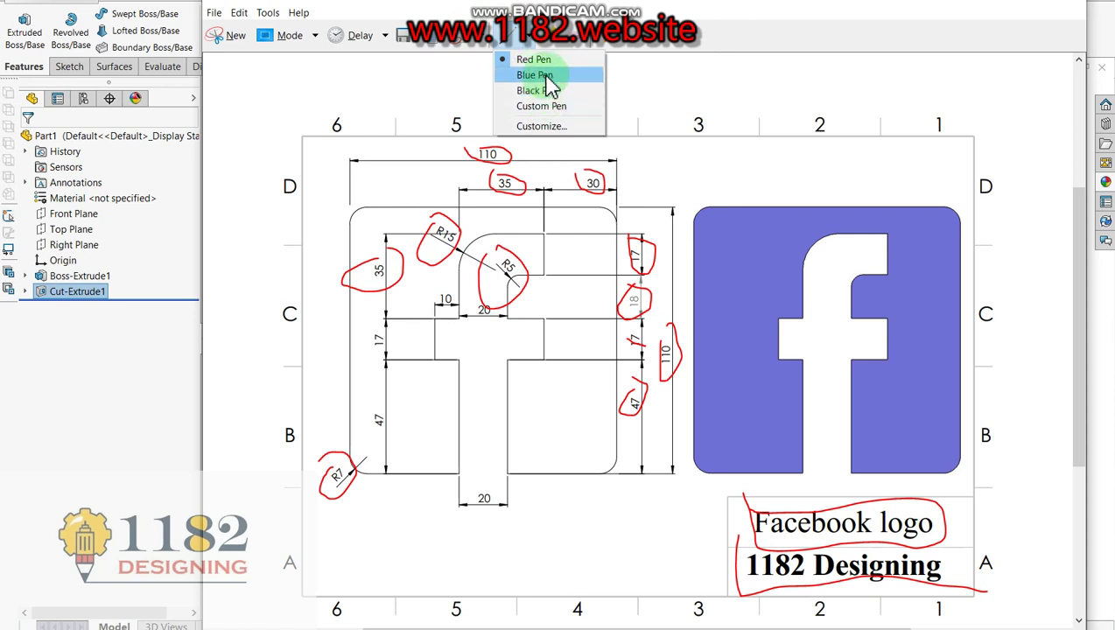
{"action": "left_click", "coordinate": [534, 90]}
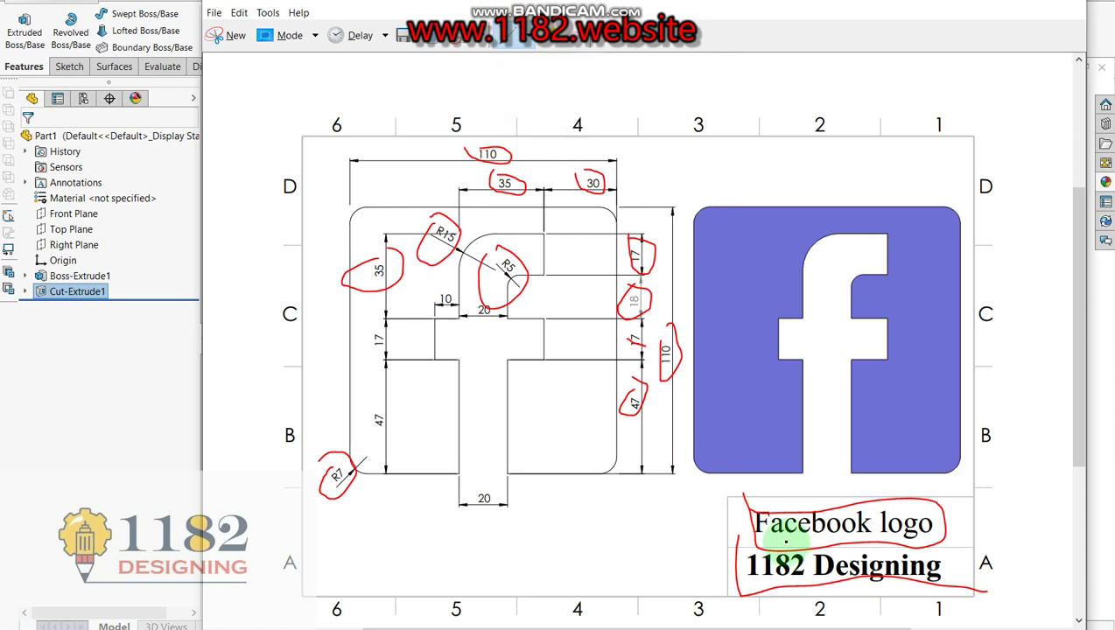
{"action": "left_click", "coordinate": [525, 36]}
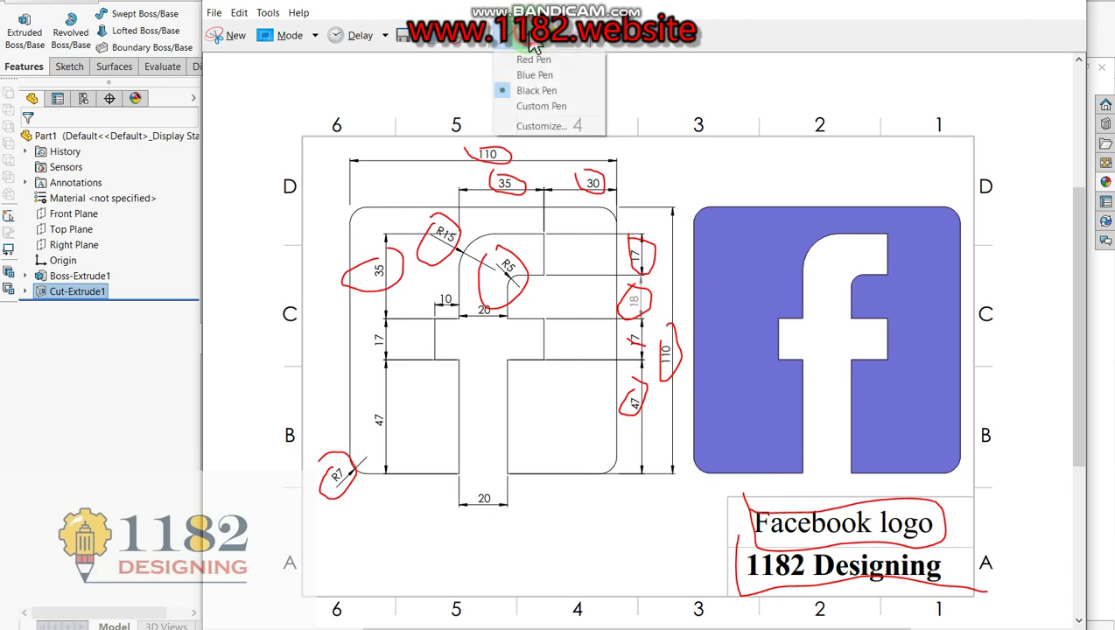
{"action": "left_click", "coordinate": [534, 75]}
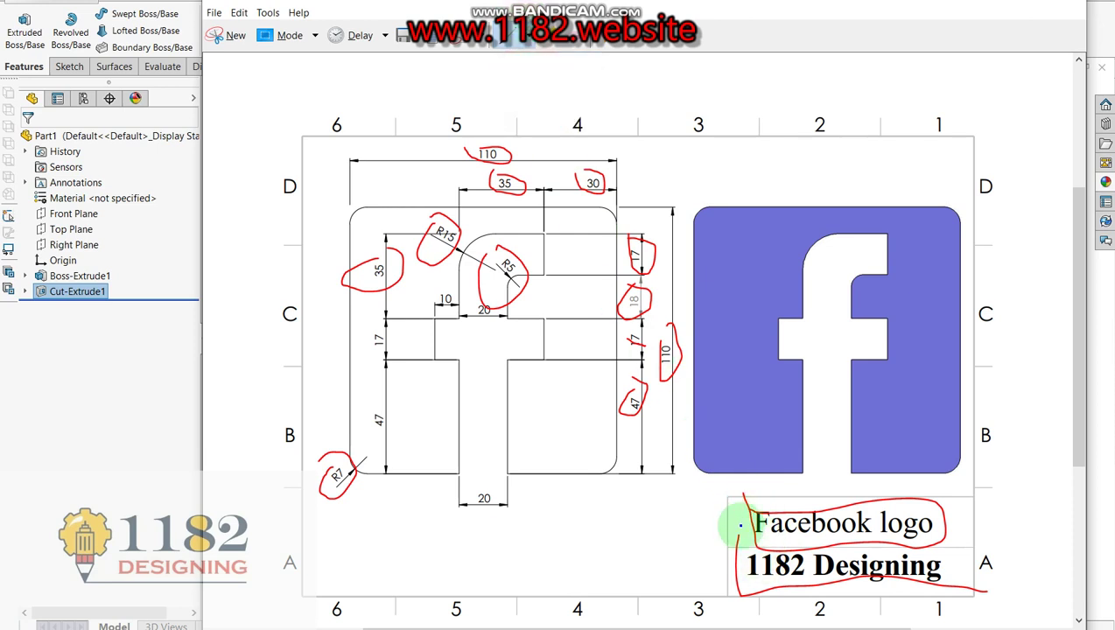
{"action": "mouse_move", "coordinate": [746, 550]}
{"action": "left_mouse_down"}
{"action": "mouse_move", "coordinate": [930, 576]}
{"action": "mouse_move", "coordinate": [915, 550]}
{"action": "mouse_move", "coordinate": [743, 553]}
{"action": "left_mouse_up"}
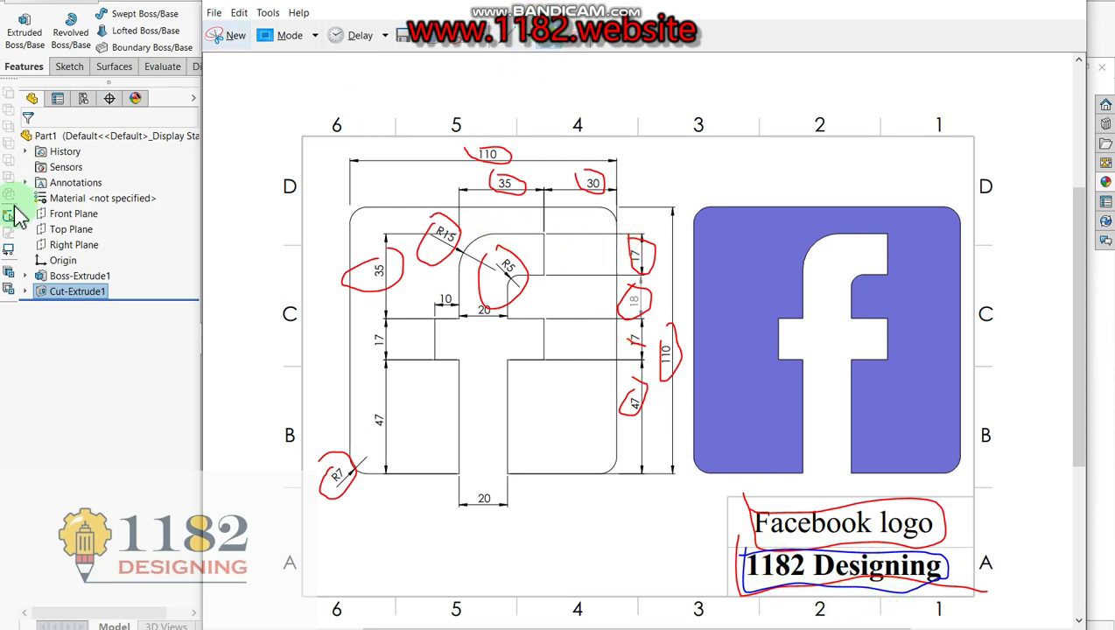
{"action": "left_click", "coordinate": [88, 464]}
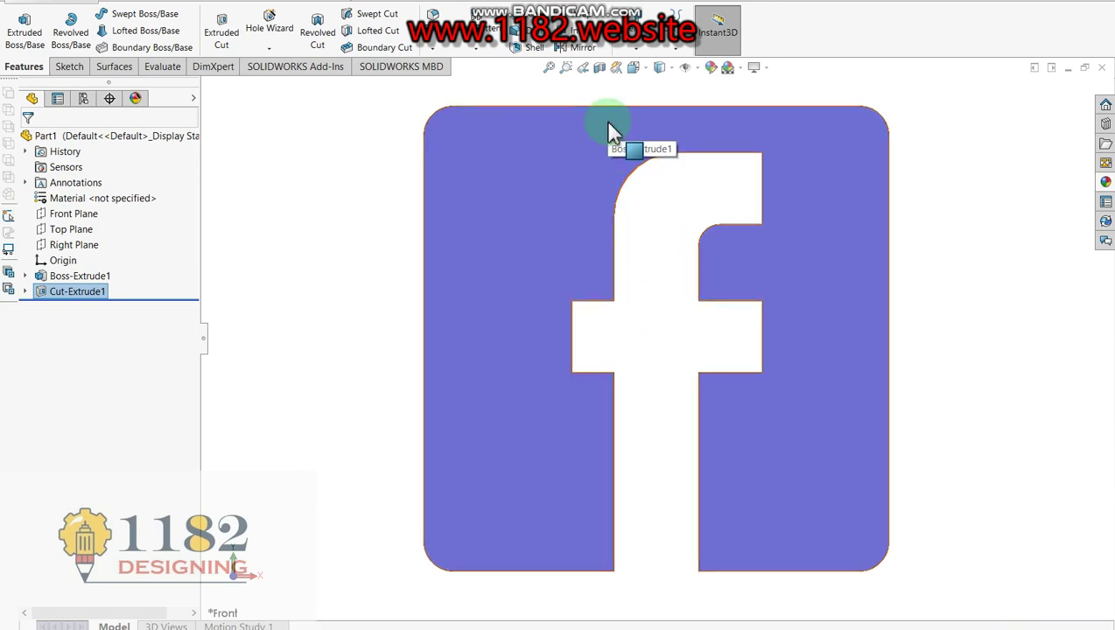
{"action": "key", "text": "ctrl+2"}
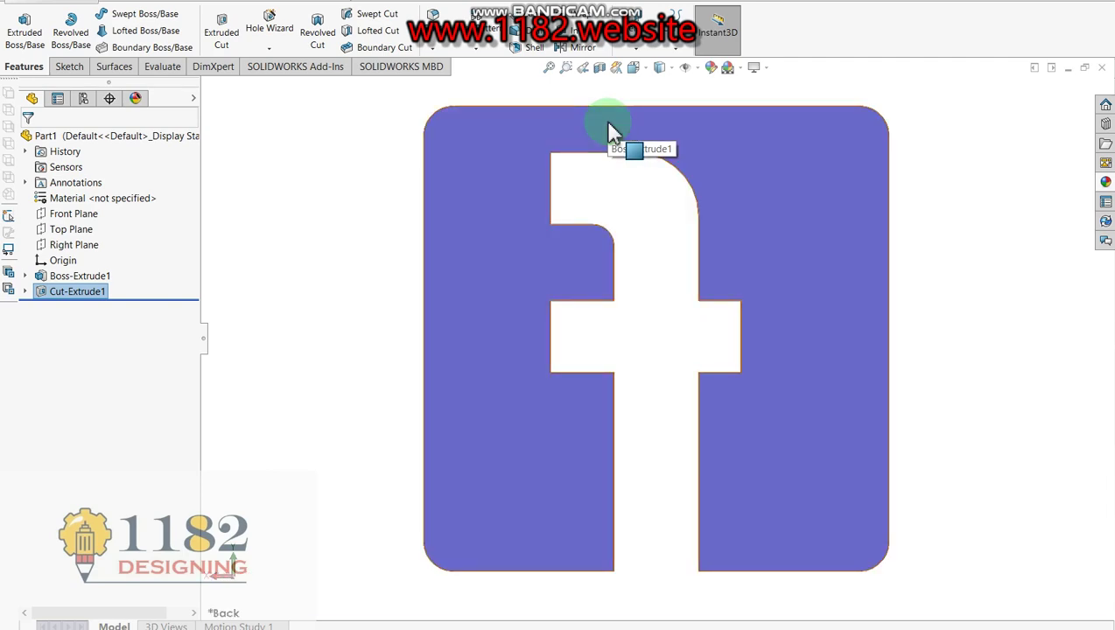
{"action": "key", "text": "ctrl+4"}
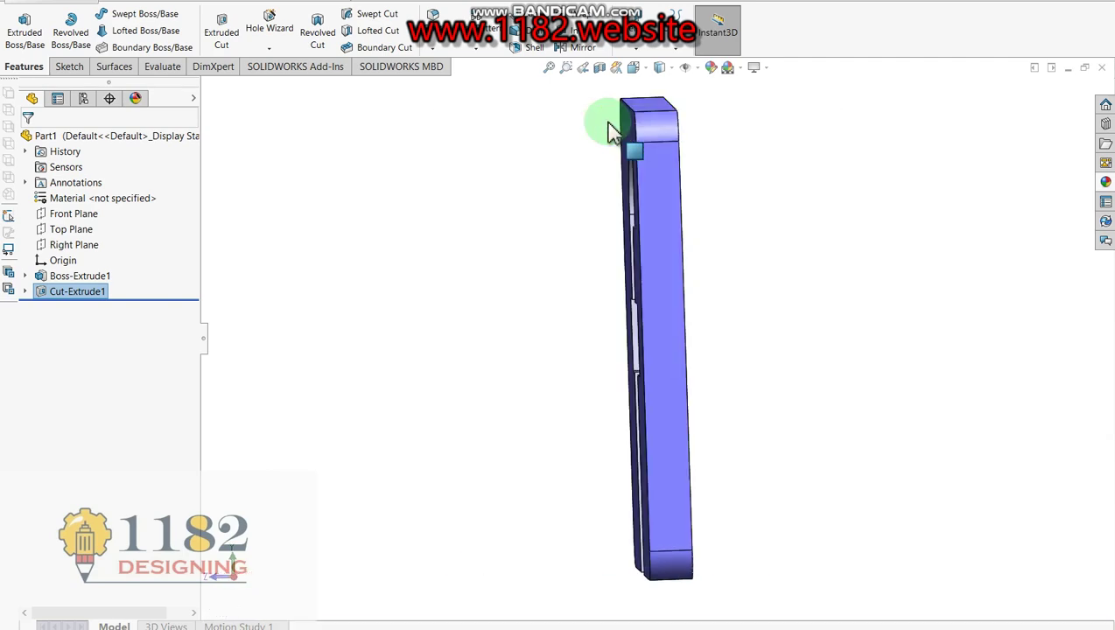
{"action": "key", "text": "ctrl+5"}
{"action": "key", "text": "ctrl+6"}
{"action": "key", "text": "ctrl+7"}
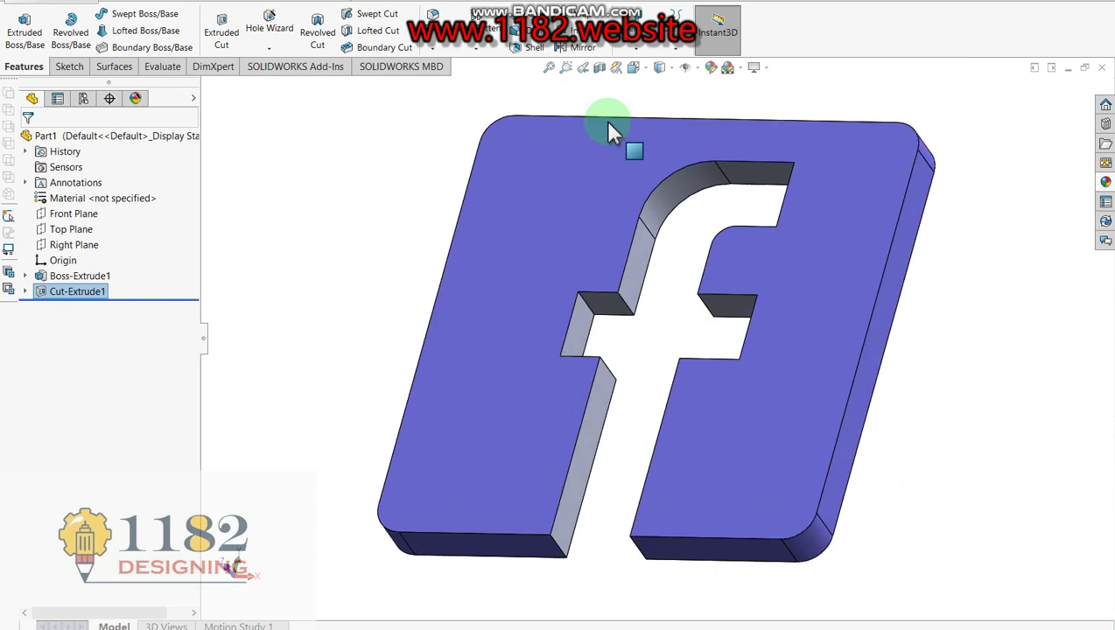
{"action": "key", "text": "ctrl+7"}
{"action": "key", "text": "ctrl+1"}
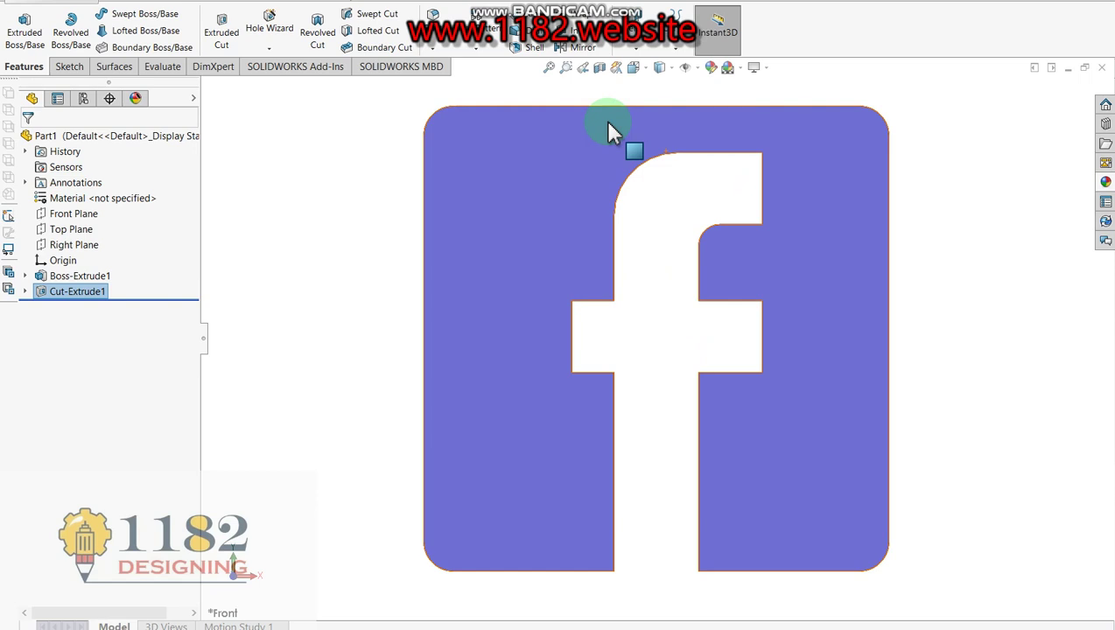
{"action": "scroll", "coordinate": [639, 218], "scroll_direction": "up", "scroll_amount": 2}
{"action": "scroll", "coordinate": [762, 175], "scroll_direction": "down", "scroll_amount": 2}
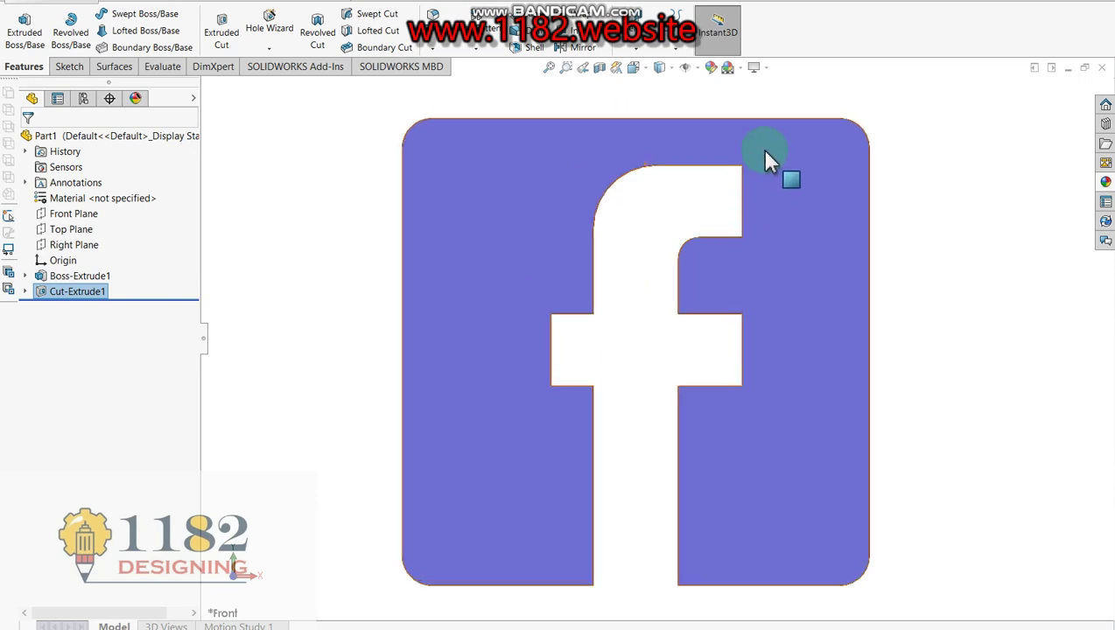
{"action": "left_click", "coordinate": [741, 68]}
{"action": "mouse_move", "coordinate": [793, 86]}
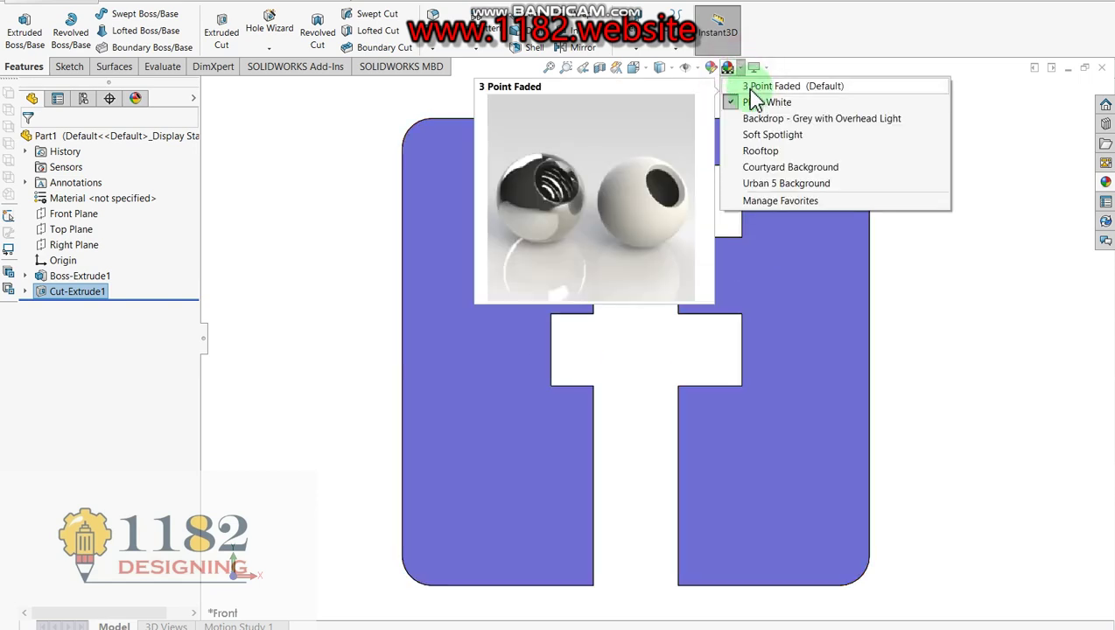
{"action": "left_click", "coordinate": [751, 86]}
{"action": "left_click", "coordinate": [742, 70]}
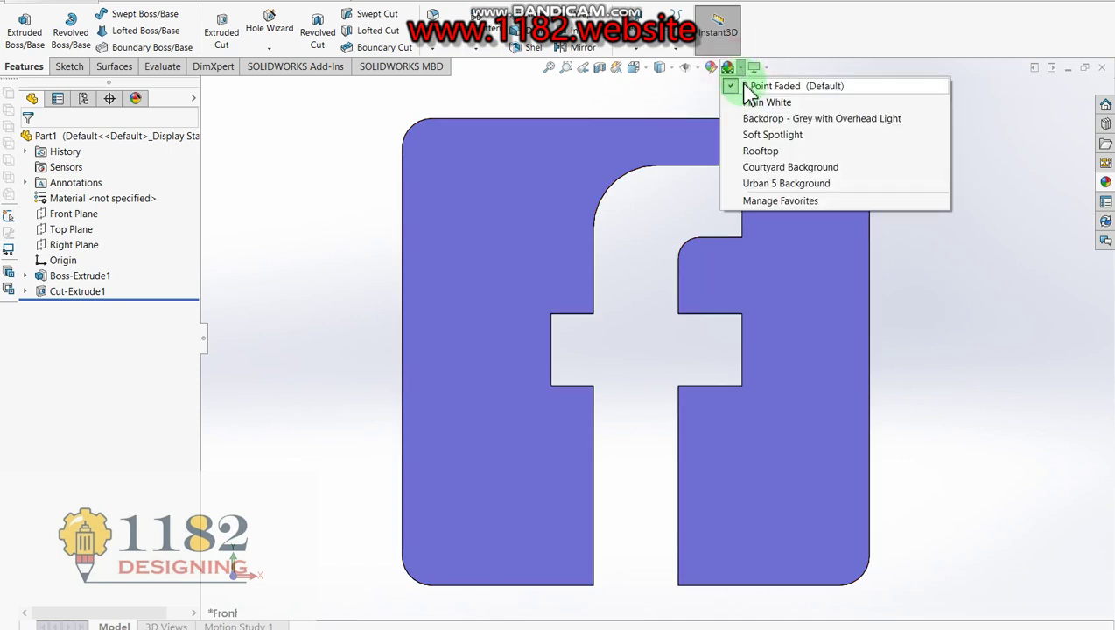
{"action": "left_click", "coordinate": [758, 103]}
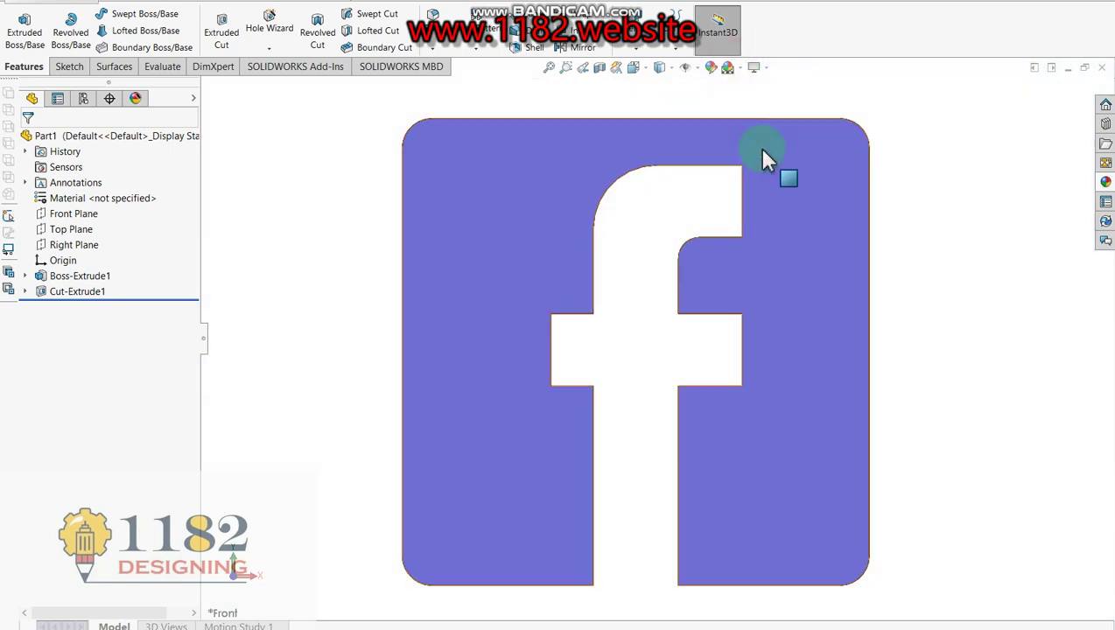
{"action": "left_click", "coordinate": [944, 253]}
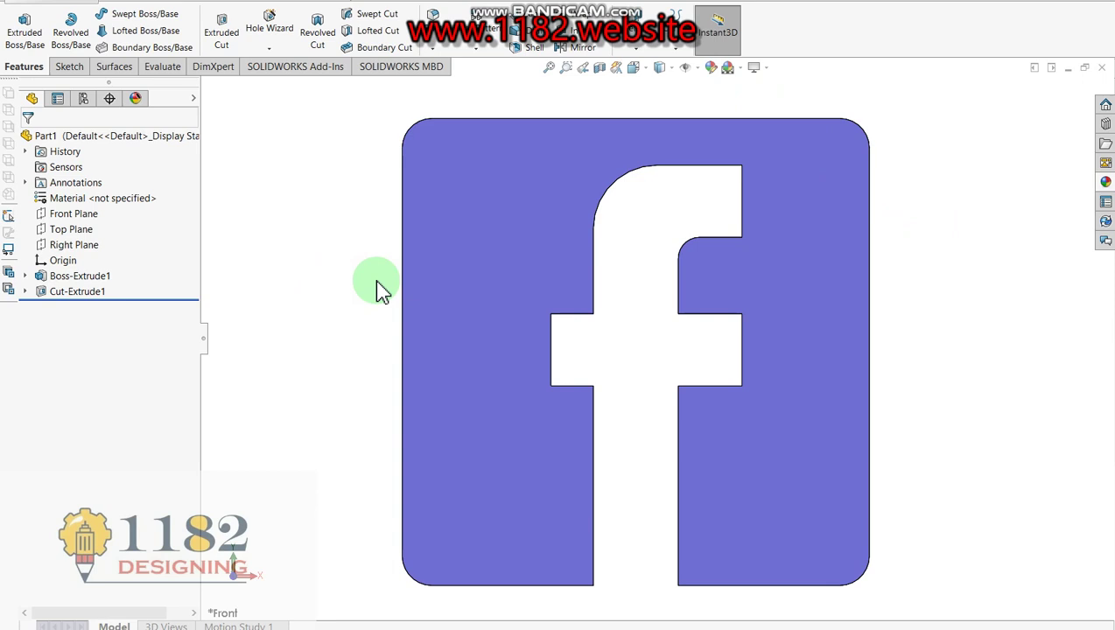
{"action": "left_click", "coordinate": [99, 293]}
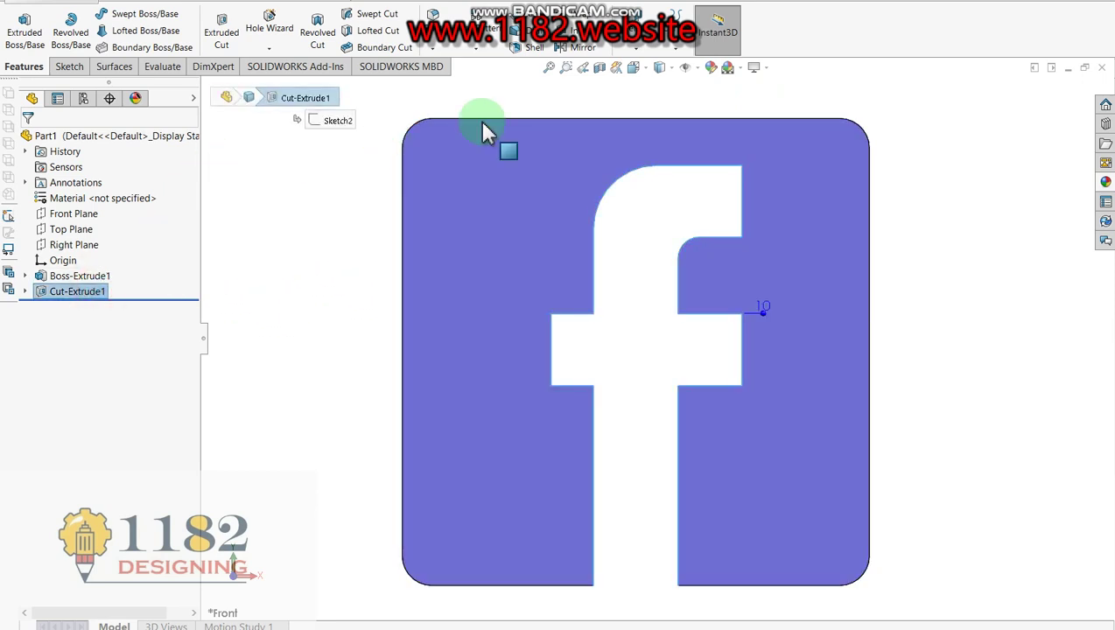
Step: Give Cut-Extrude1 a white appearance
{"action": "left_click", "coordinate": [711, 70]}
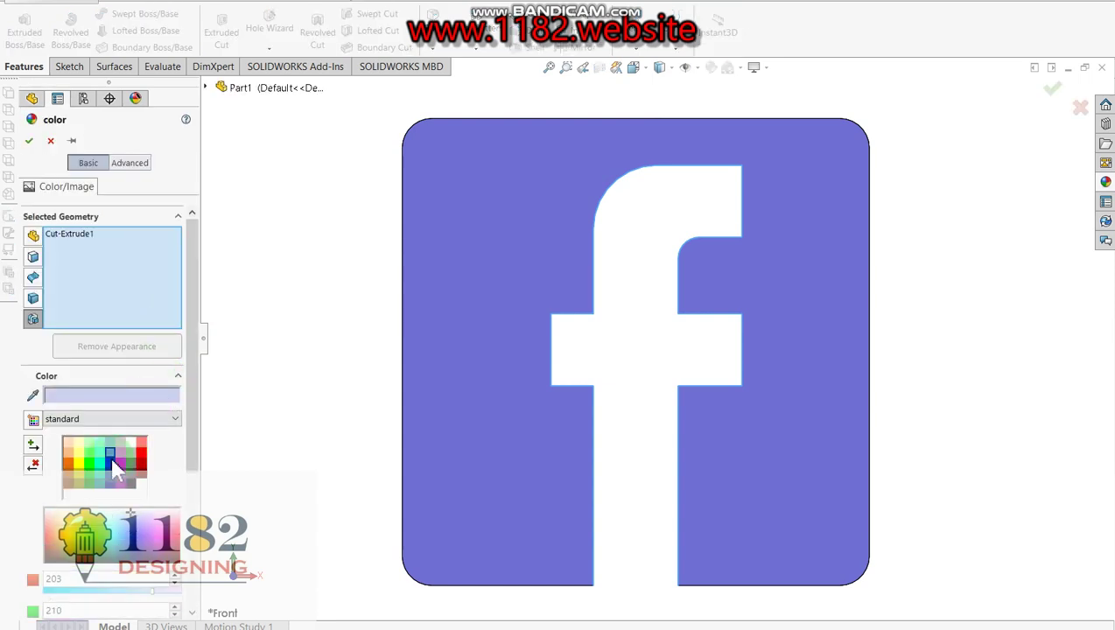
{"action": "double_click", "coordinate": [131, 442]}
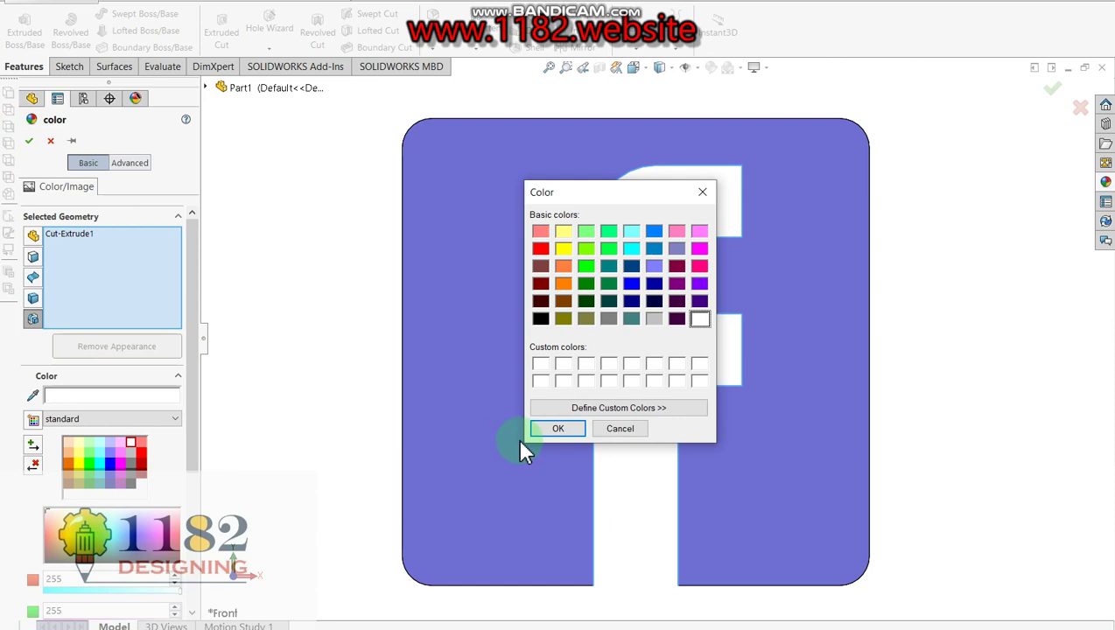
{"action": "left_click", "coordinate": [621, 431]}
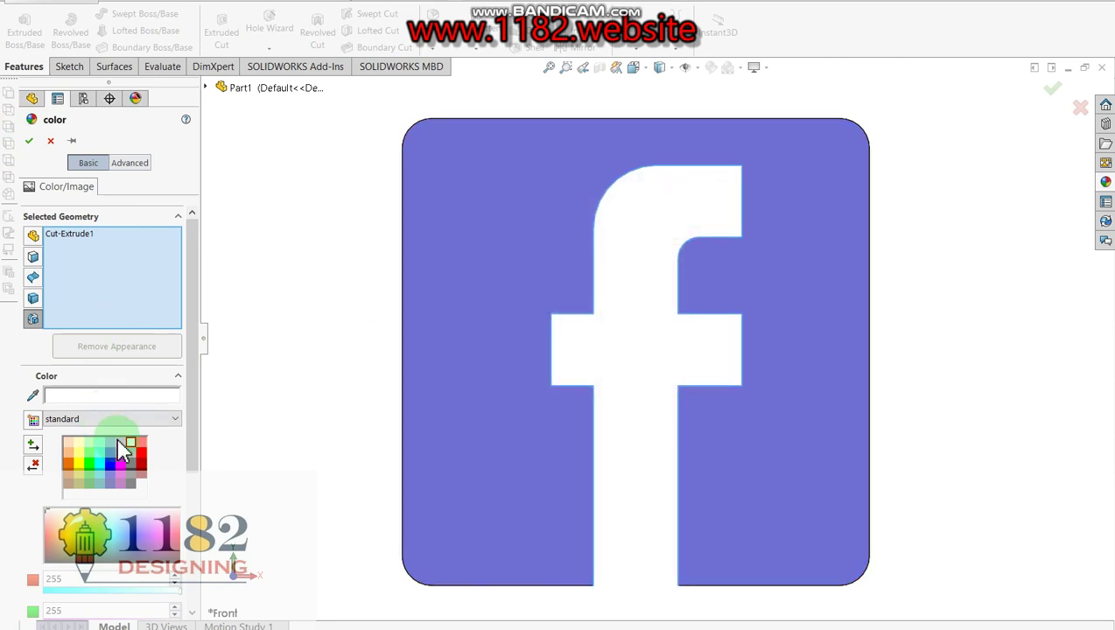
{"action": "left_click", "coordinate": [29, 141]}
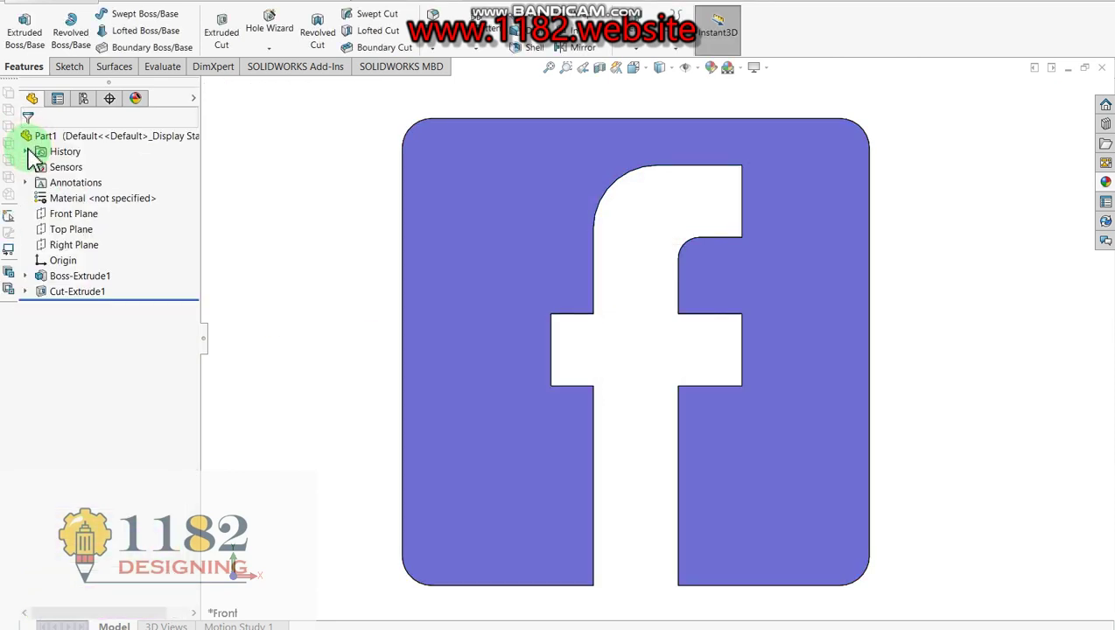